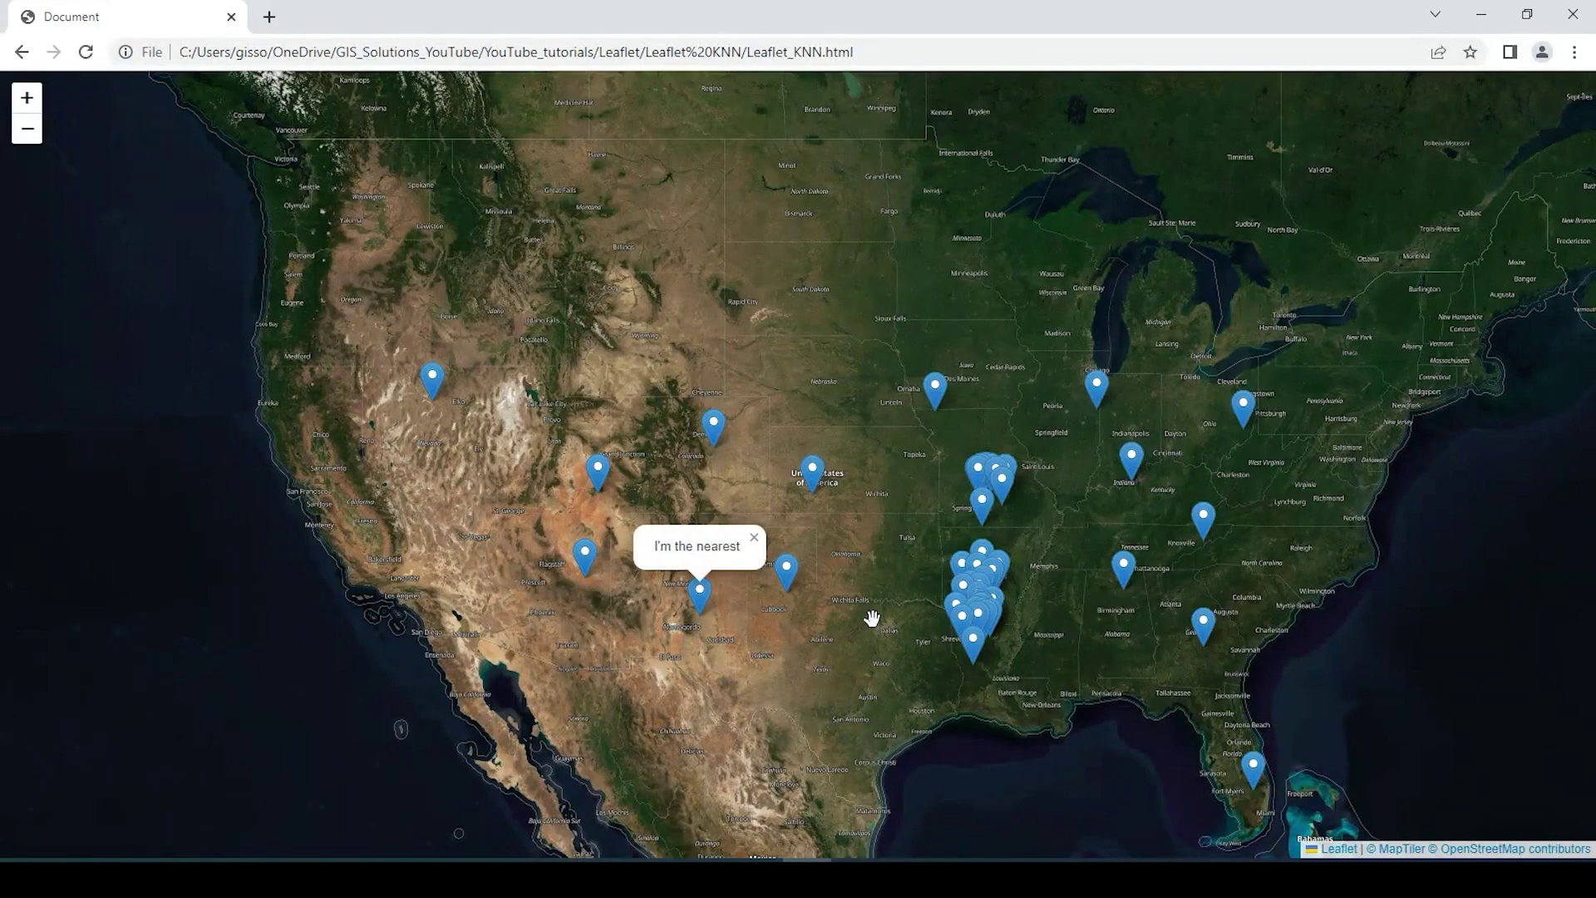
Click several map spots and pan toward the central US to show the 'I'm the nearest' popup moving.
left_click(928, 615)
scroll(1067, 592, "up", 2)
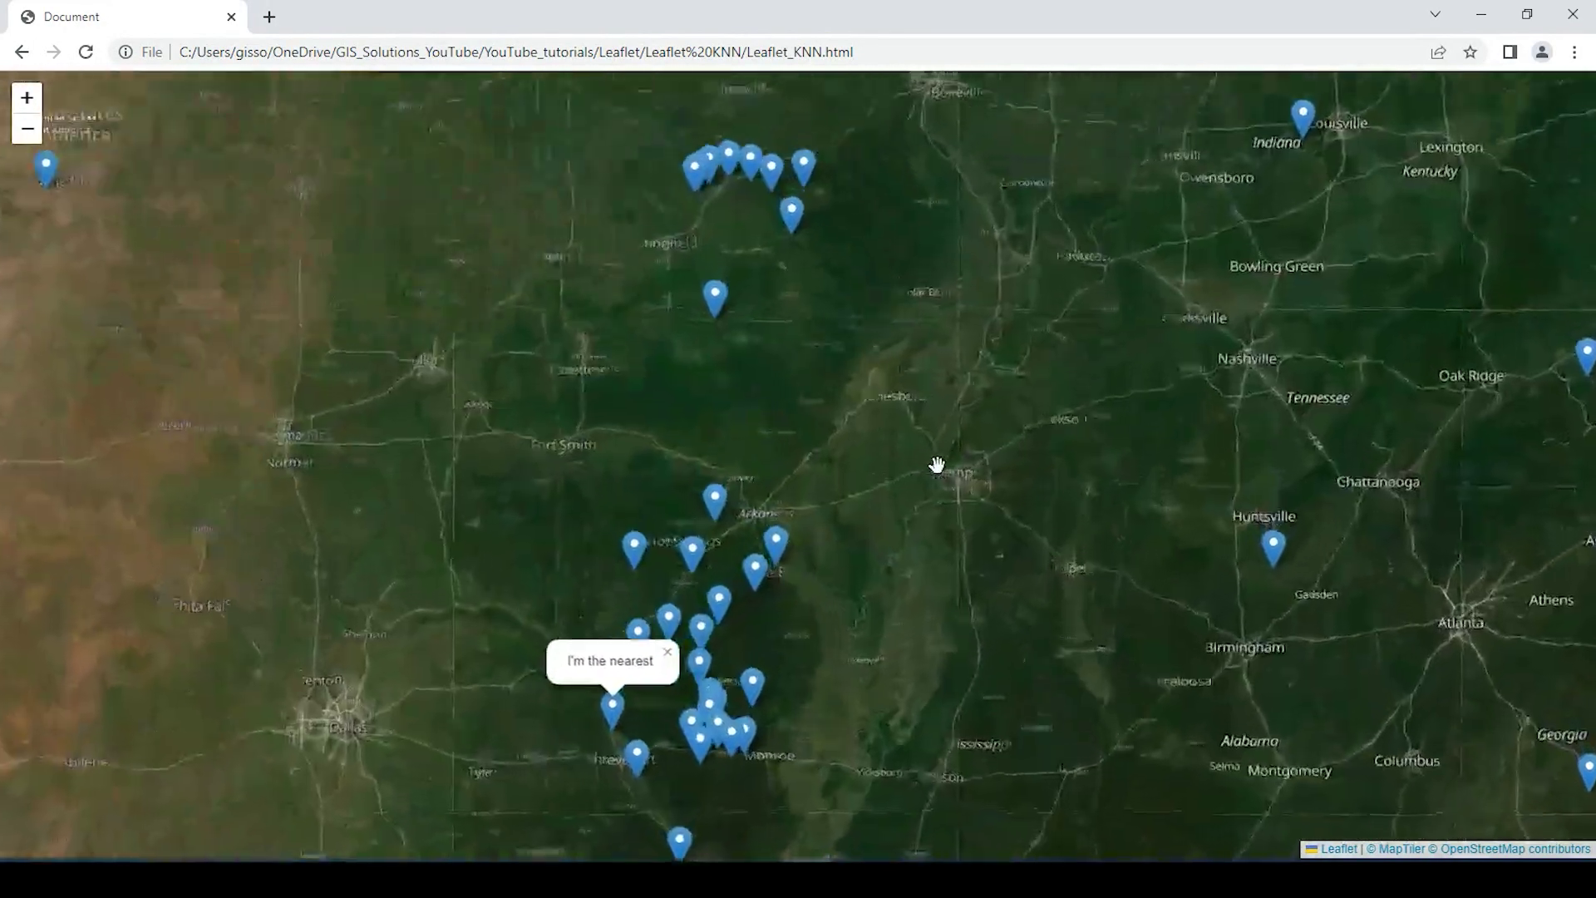
left_click_drag(925, 466, 945, 587)
left_click(791, 421)
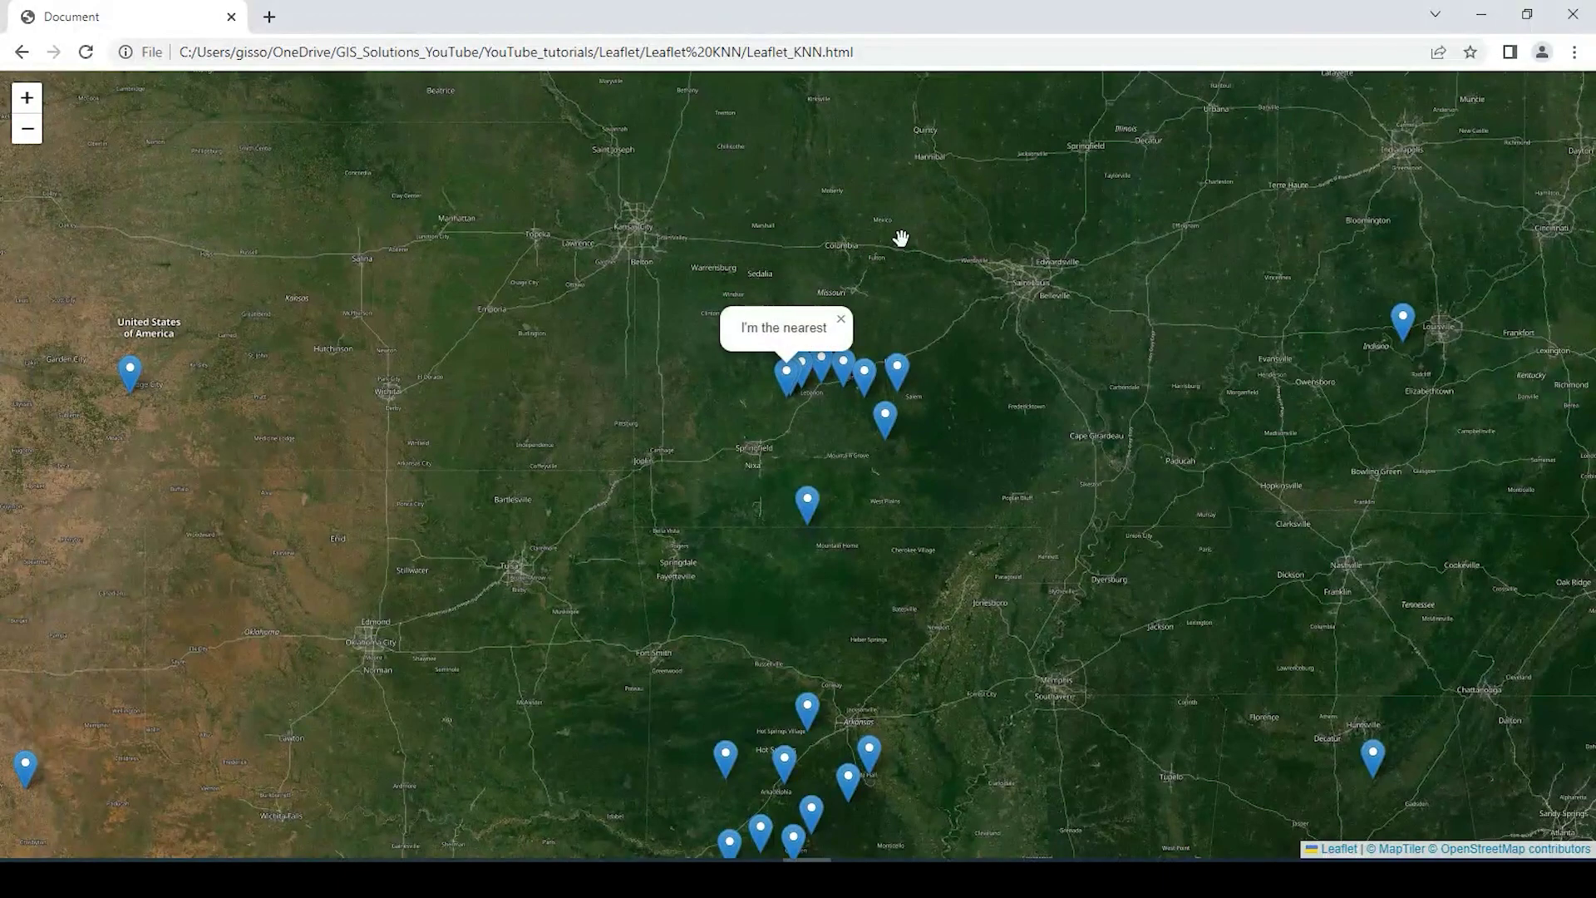
left_click(897, 370)
left_click(884, 419)
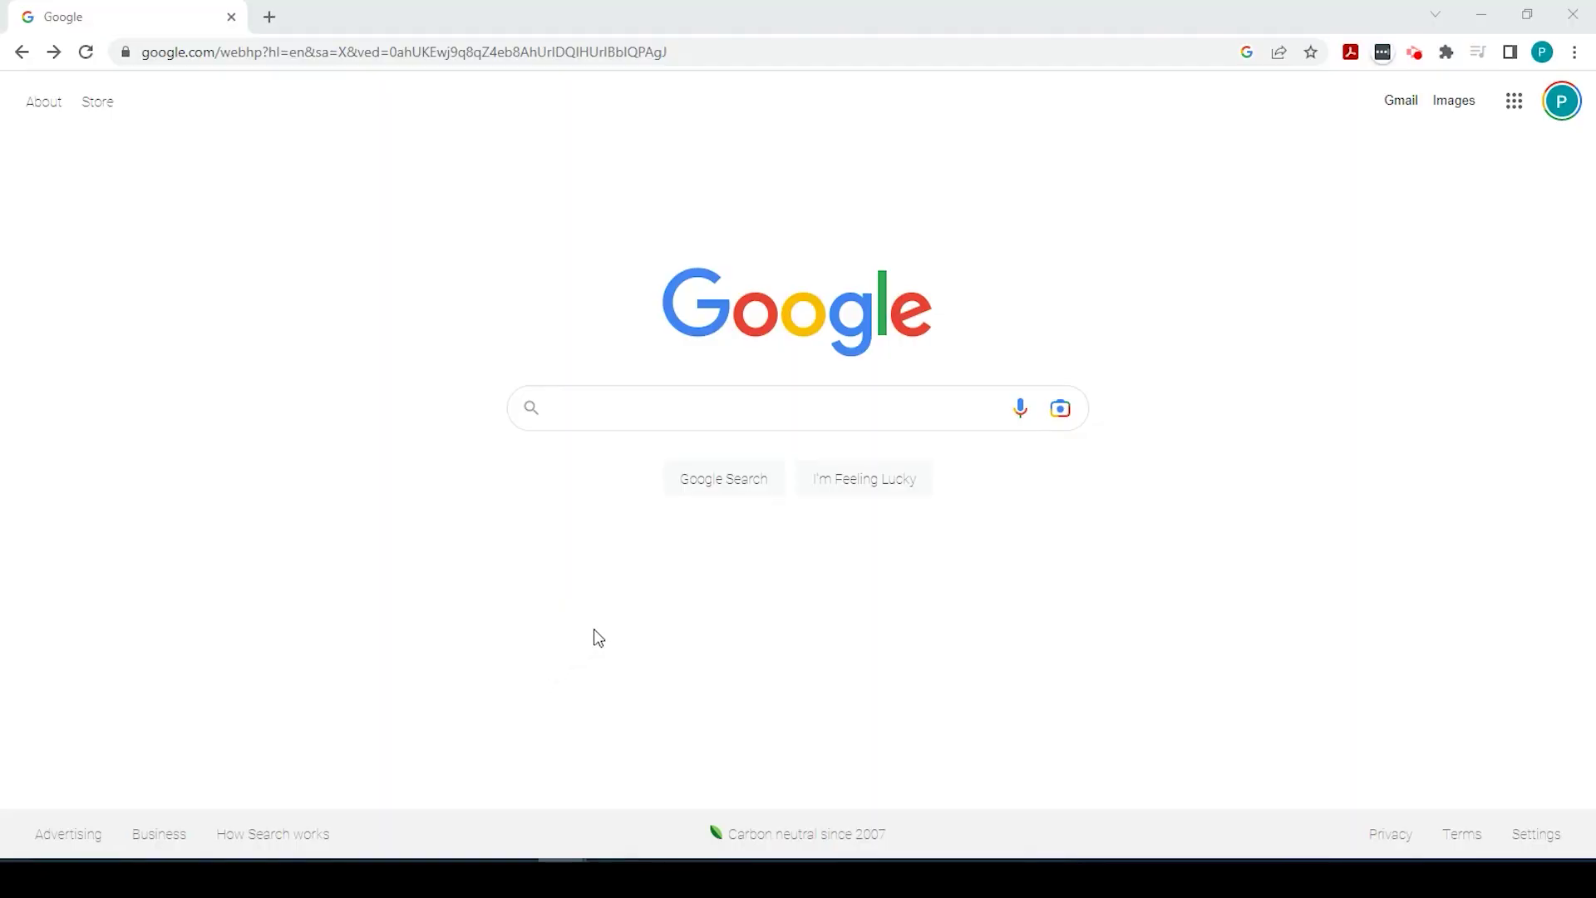
Search Google for 'leaflet knn'.
left_click(592, 413)
type("le")
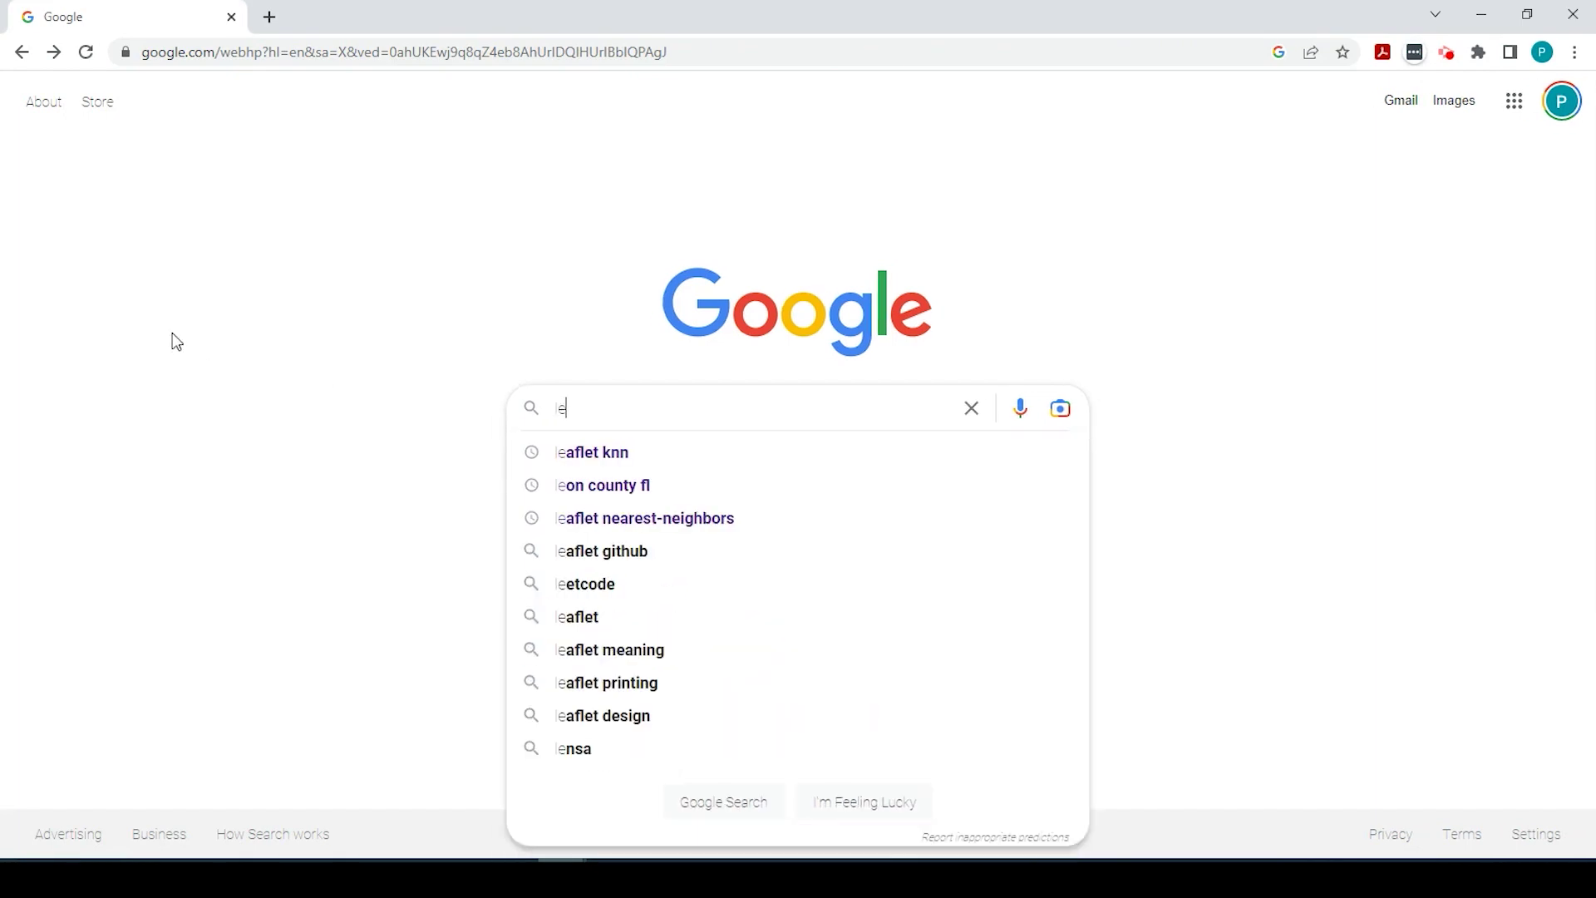
key("Down")
key("Return")
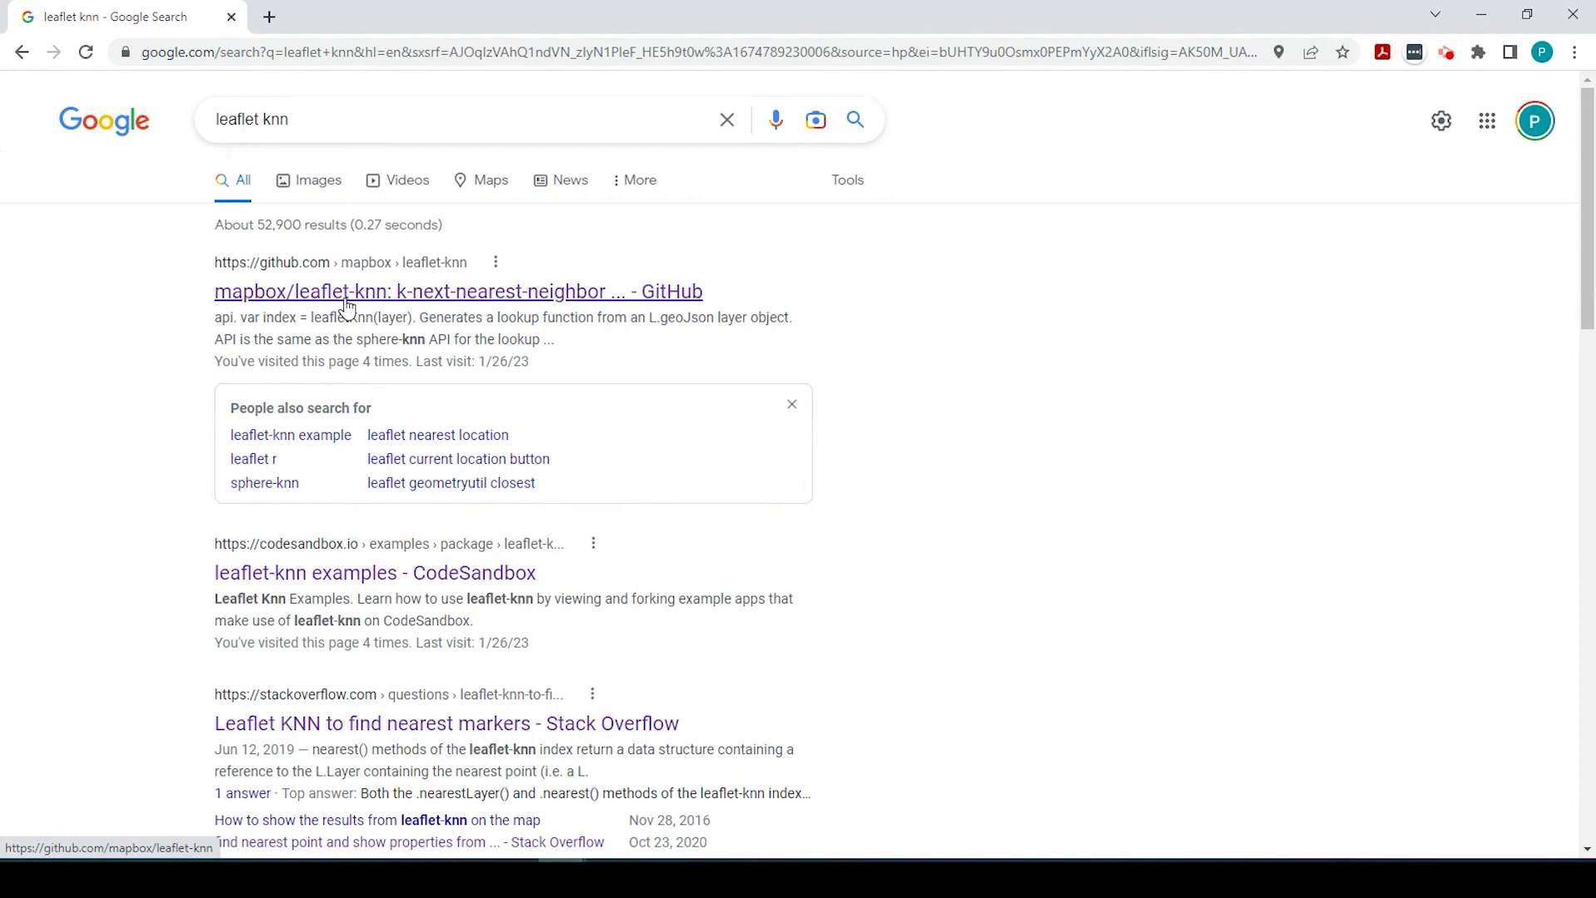
Open the mapbox/leaflet-knn GitHub repository and download its code as a ZIP.
left_click(437, 294)
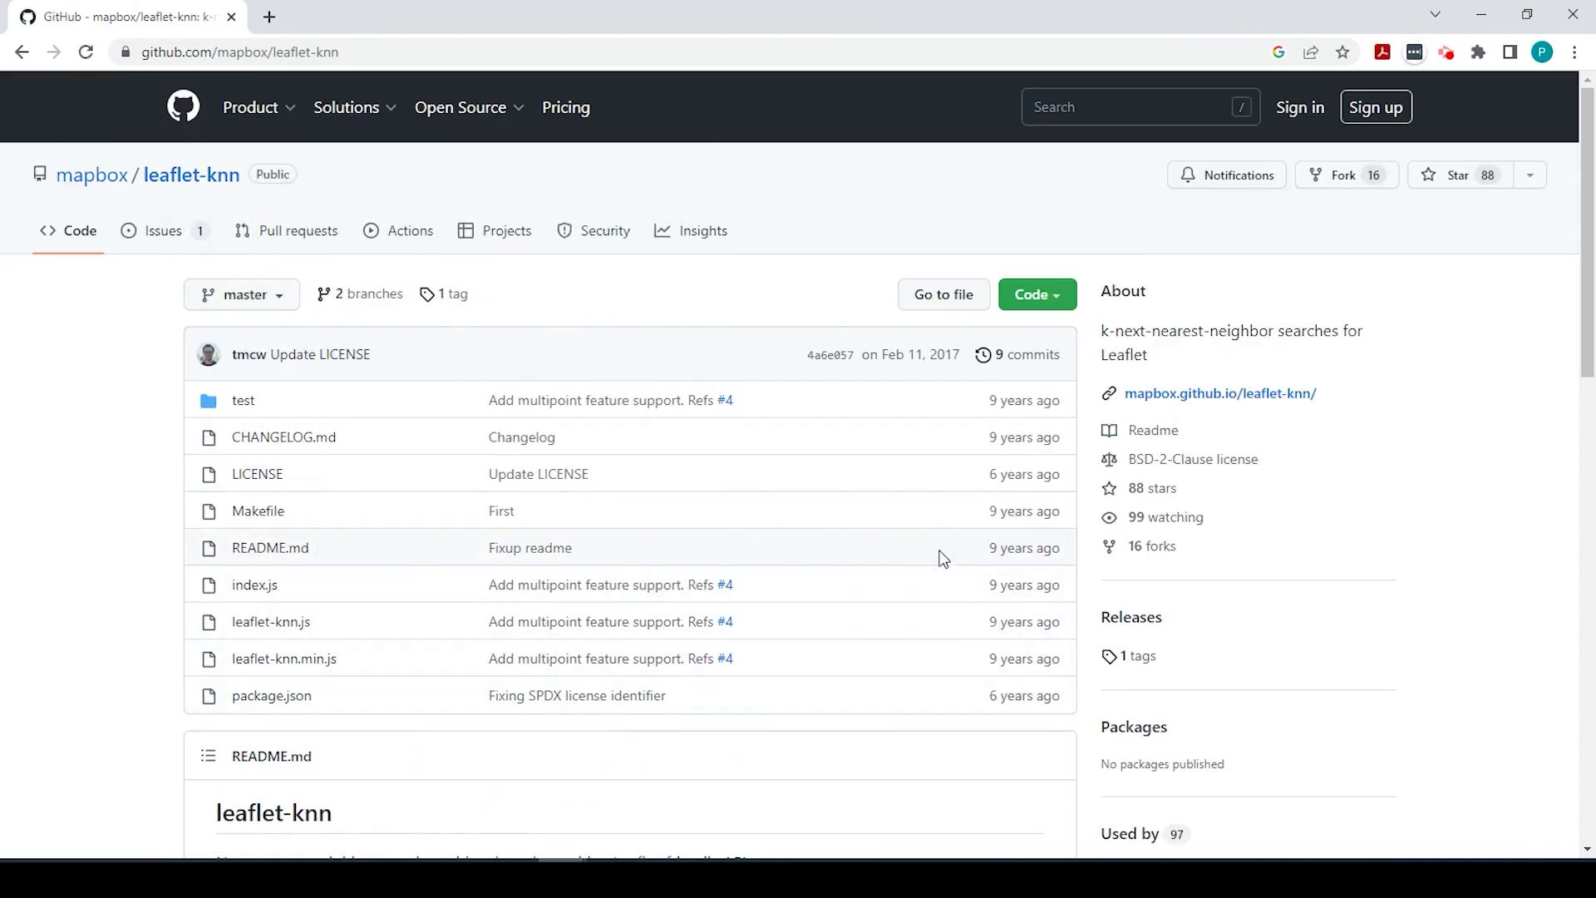
left_click(1056, 296)
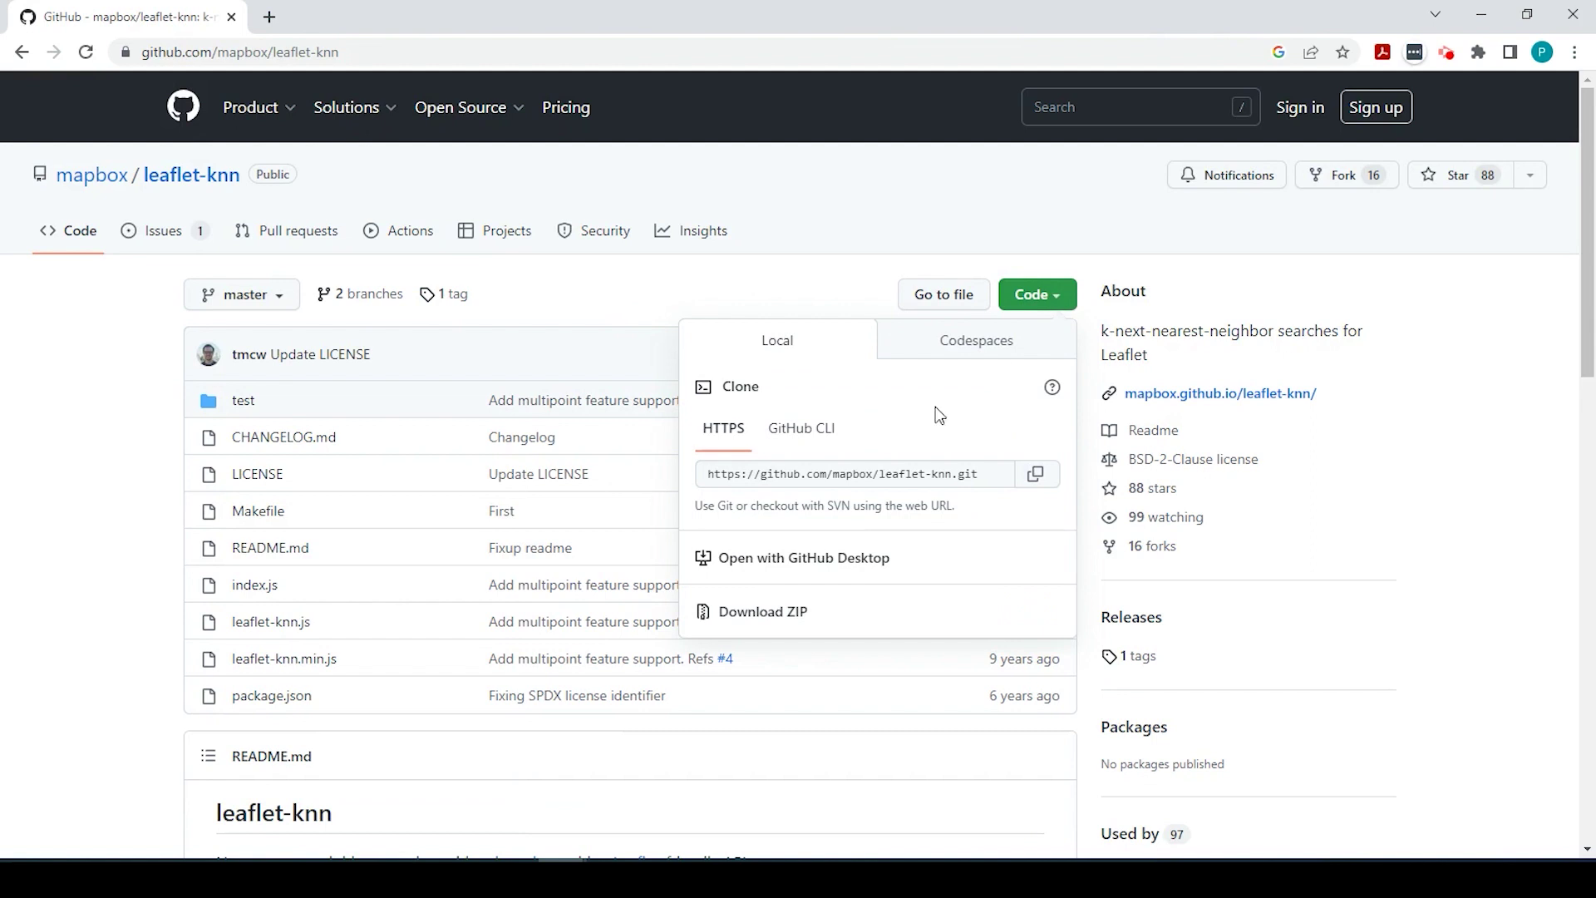
left_click(784, 621)
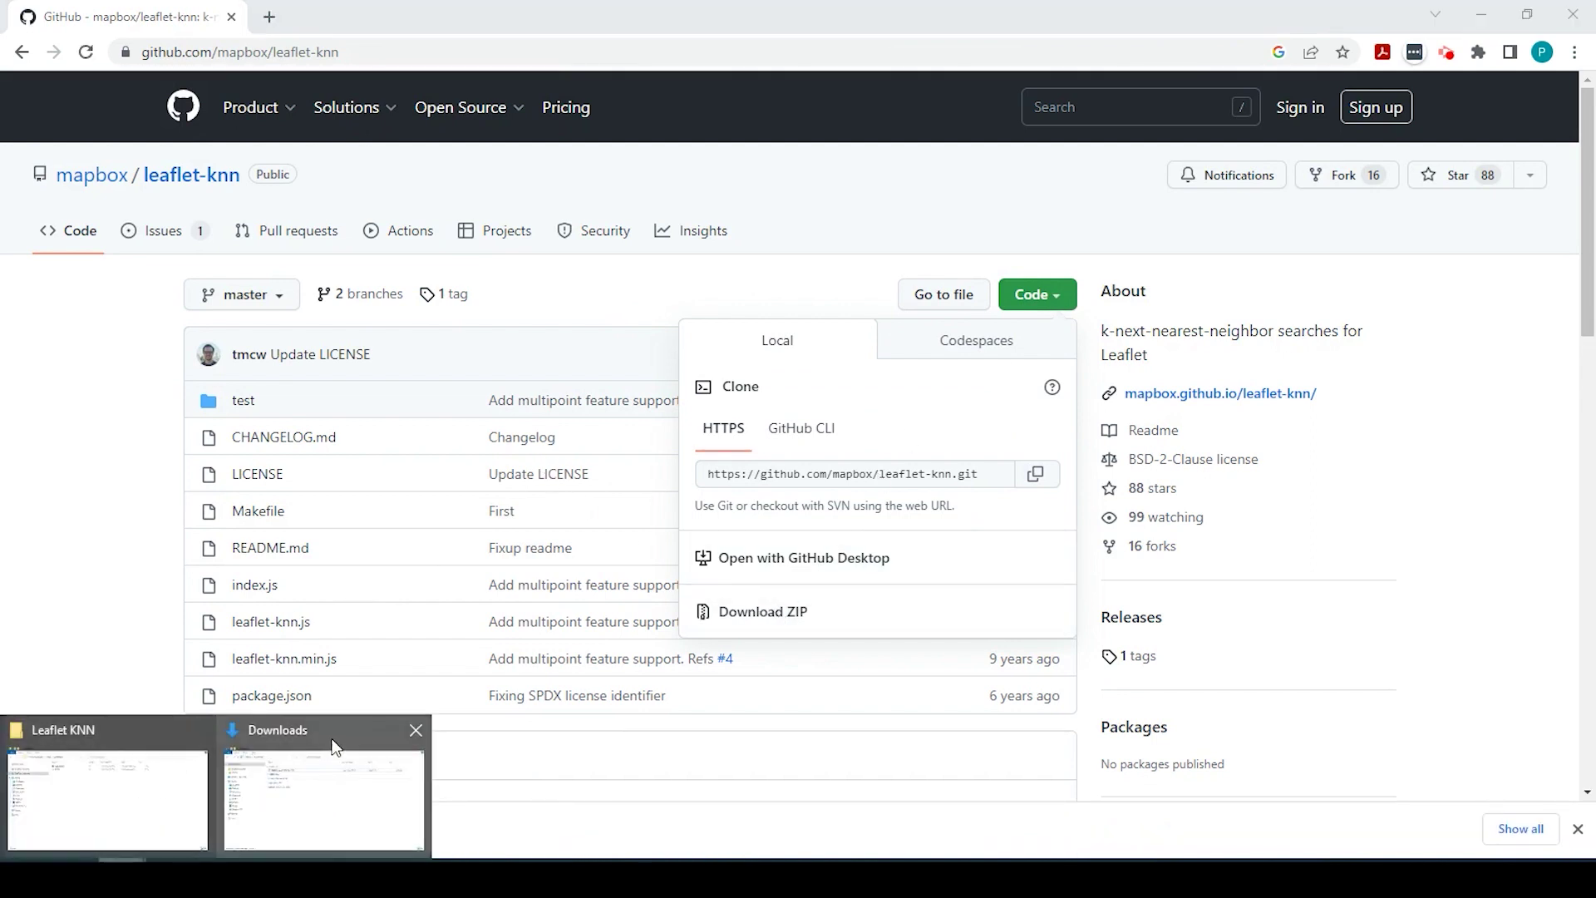
Extract the leaflet-knn-master archive into the Downloads folder.
left_click(331, 767)
left_click(543, 278)
right_click(543, 278)
left_click(631, 370)
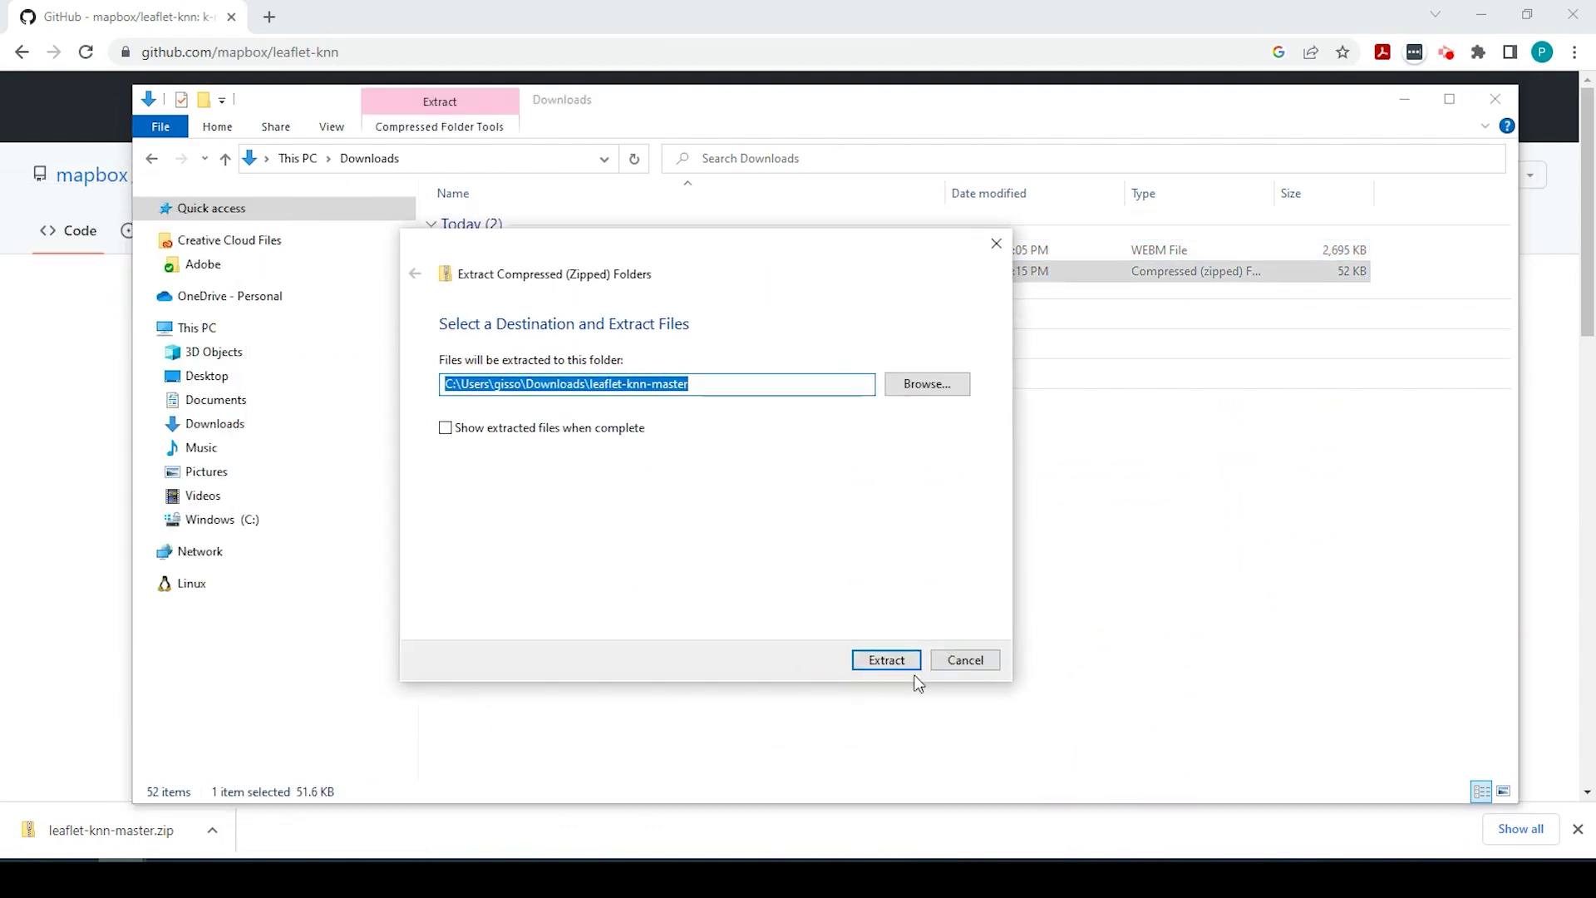
left_click(897, 667)
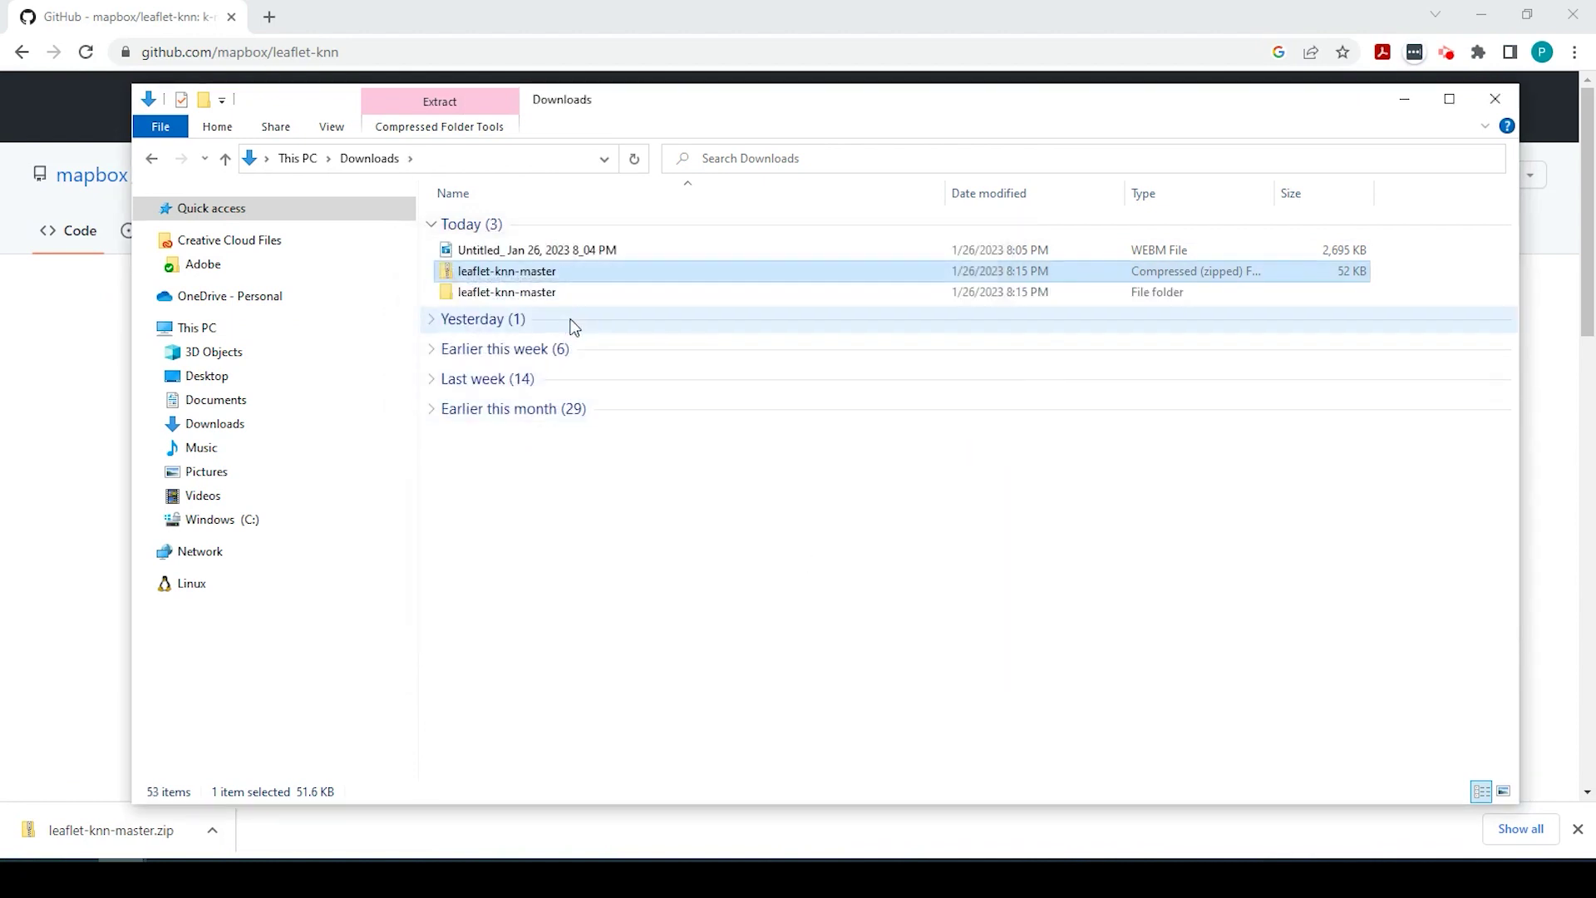
Move the extracted leaflet-knn-master folder into the Leaflet KNN project folder.
left_click(535, 293)
right_click(535, 293)
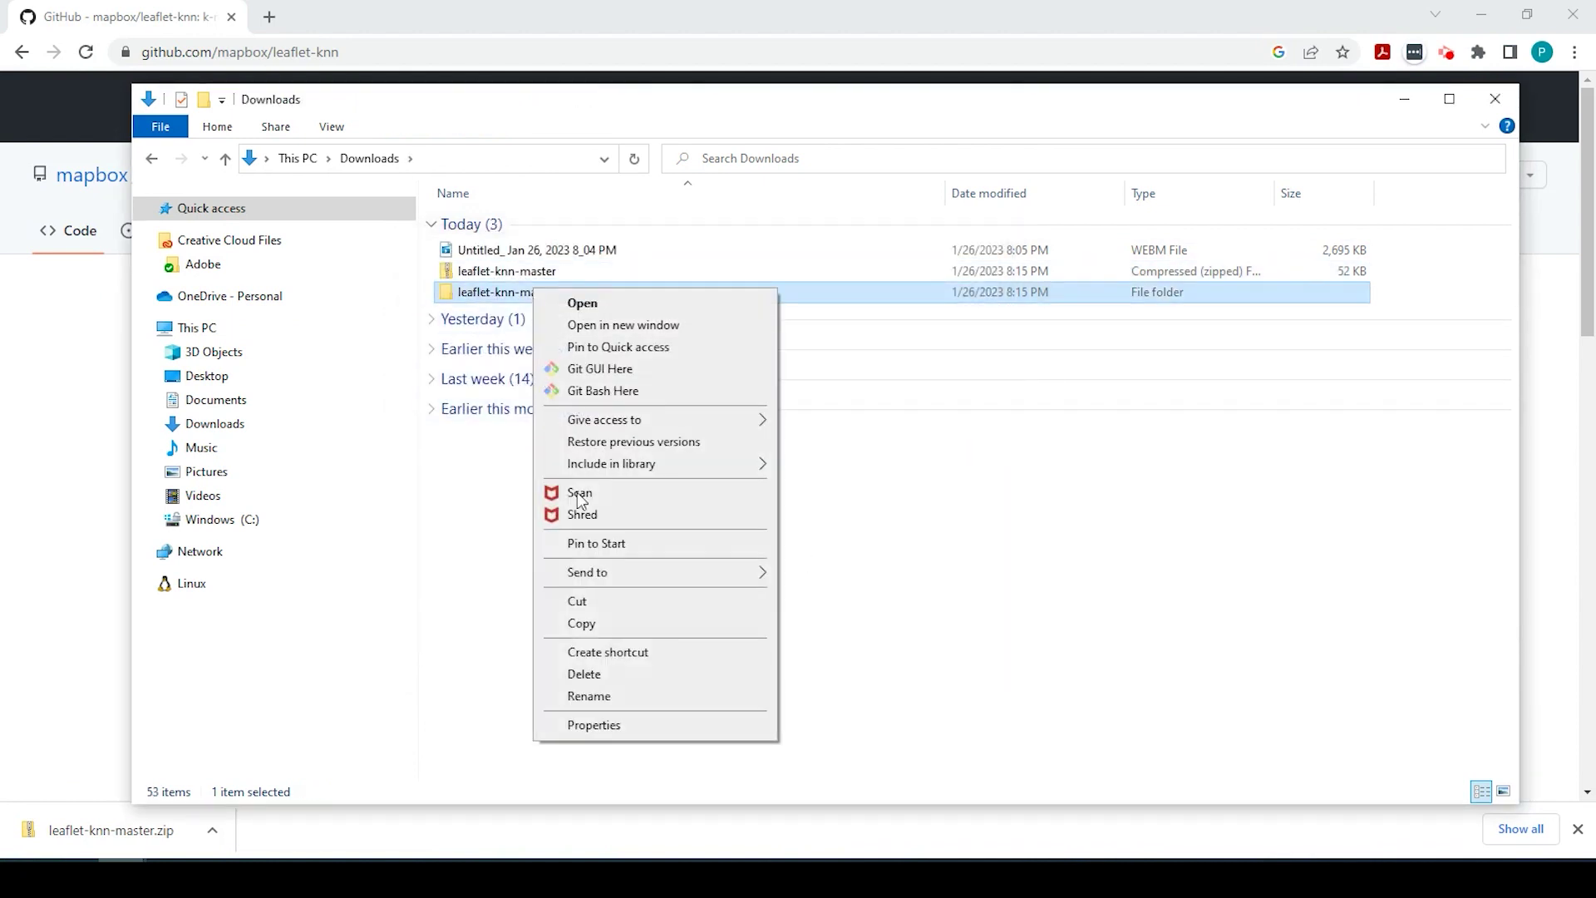
left_click(599, 603)
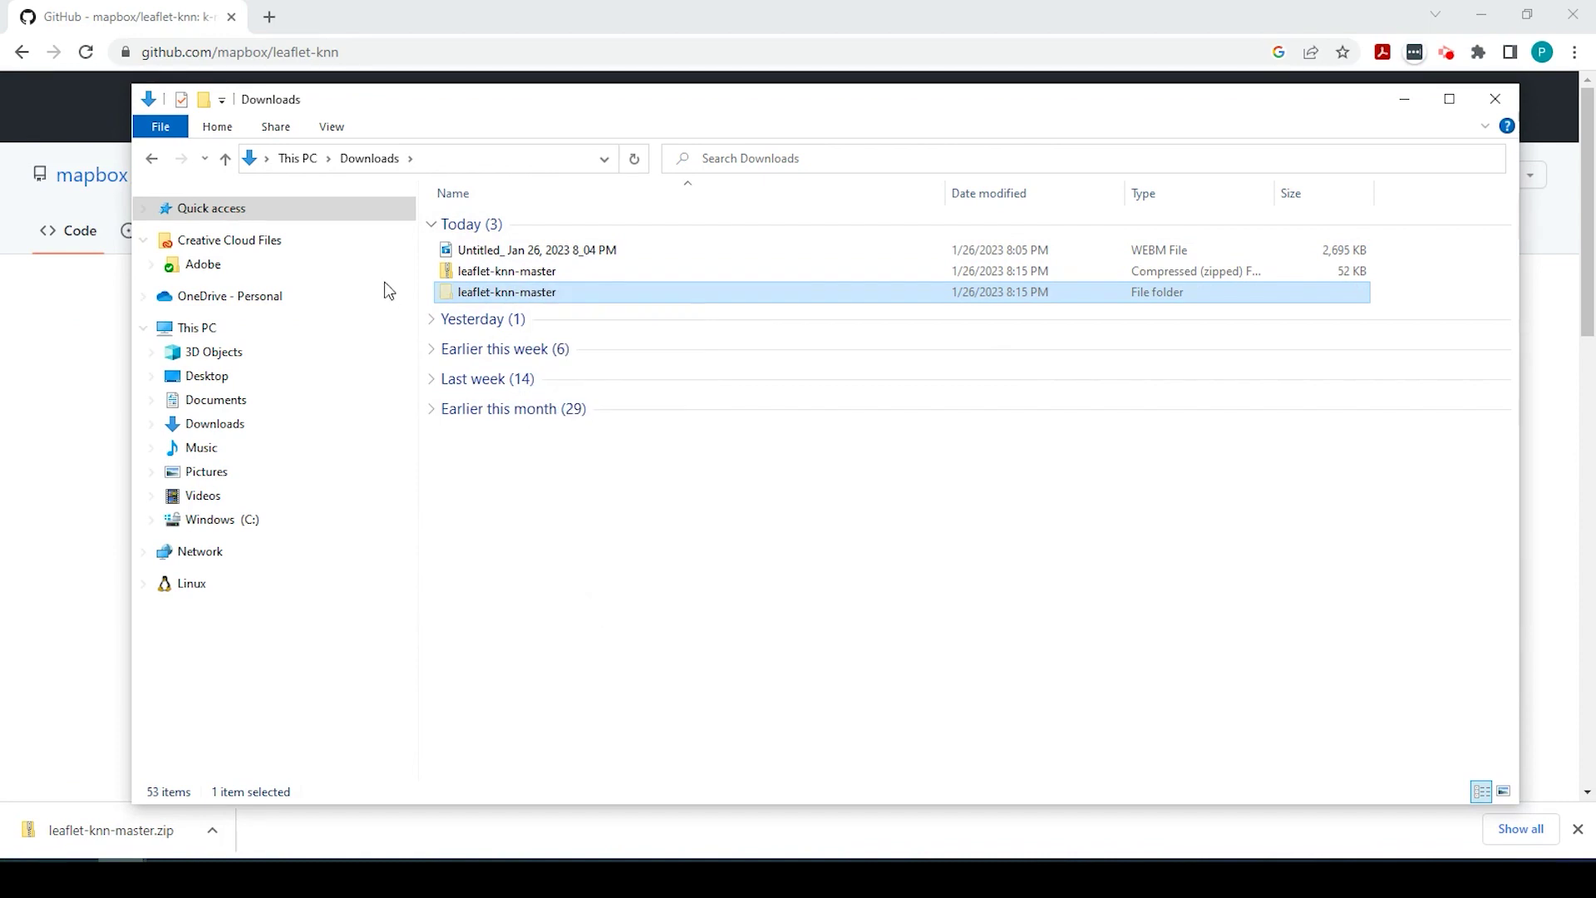
left_click(122, 860)
mouse_move(122, 873)
left_click(163, 728)
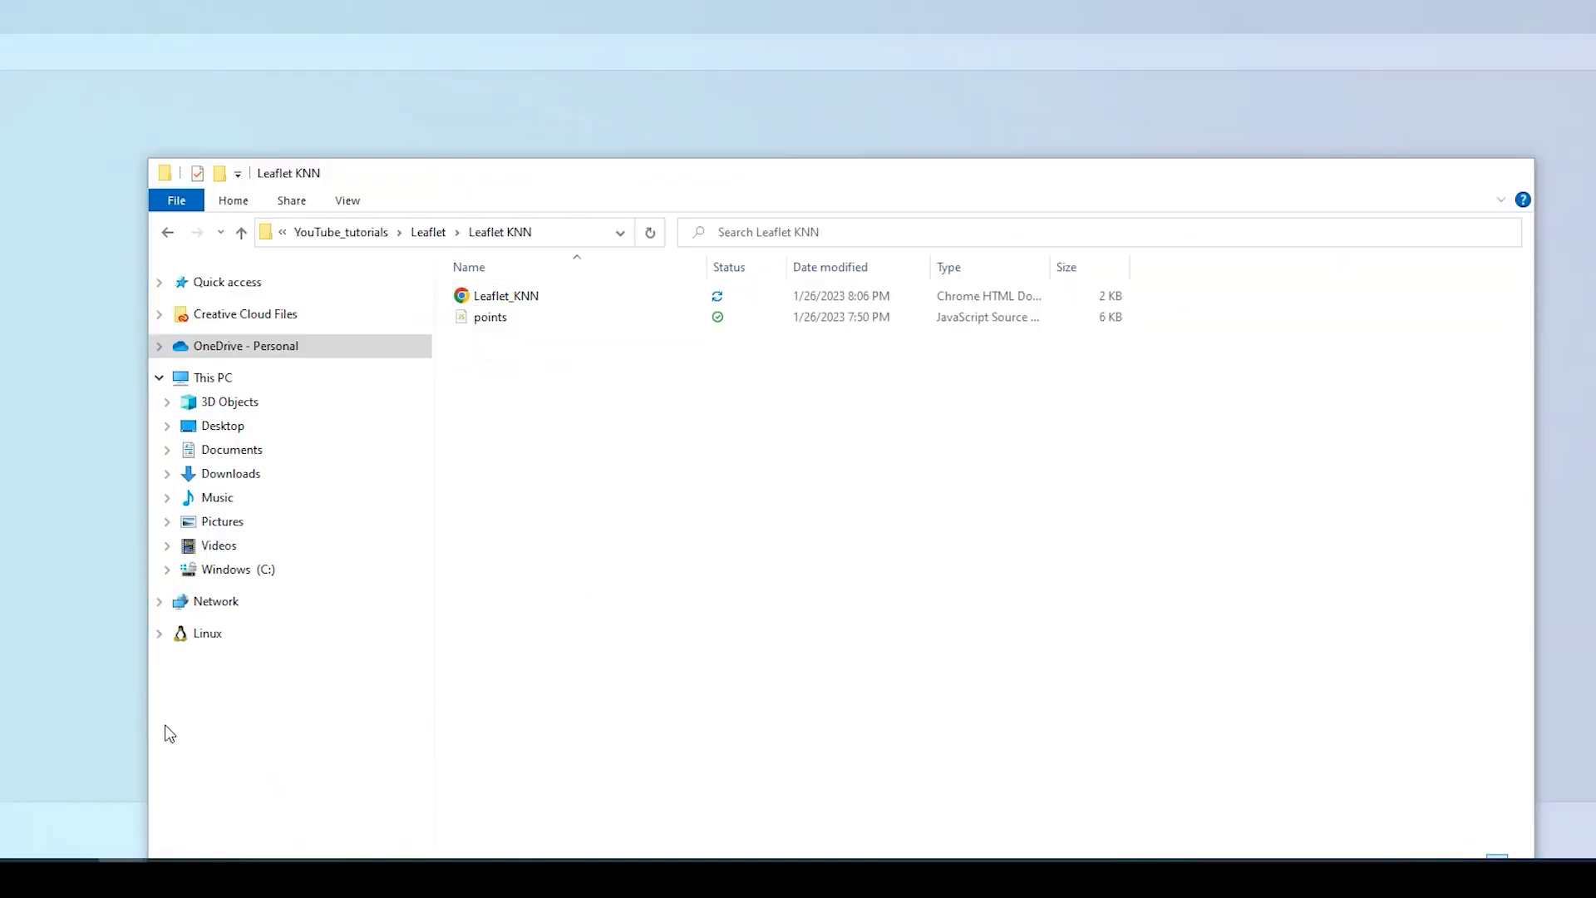
right_click(625, 523)
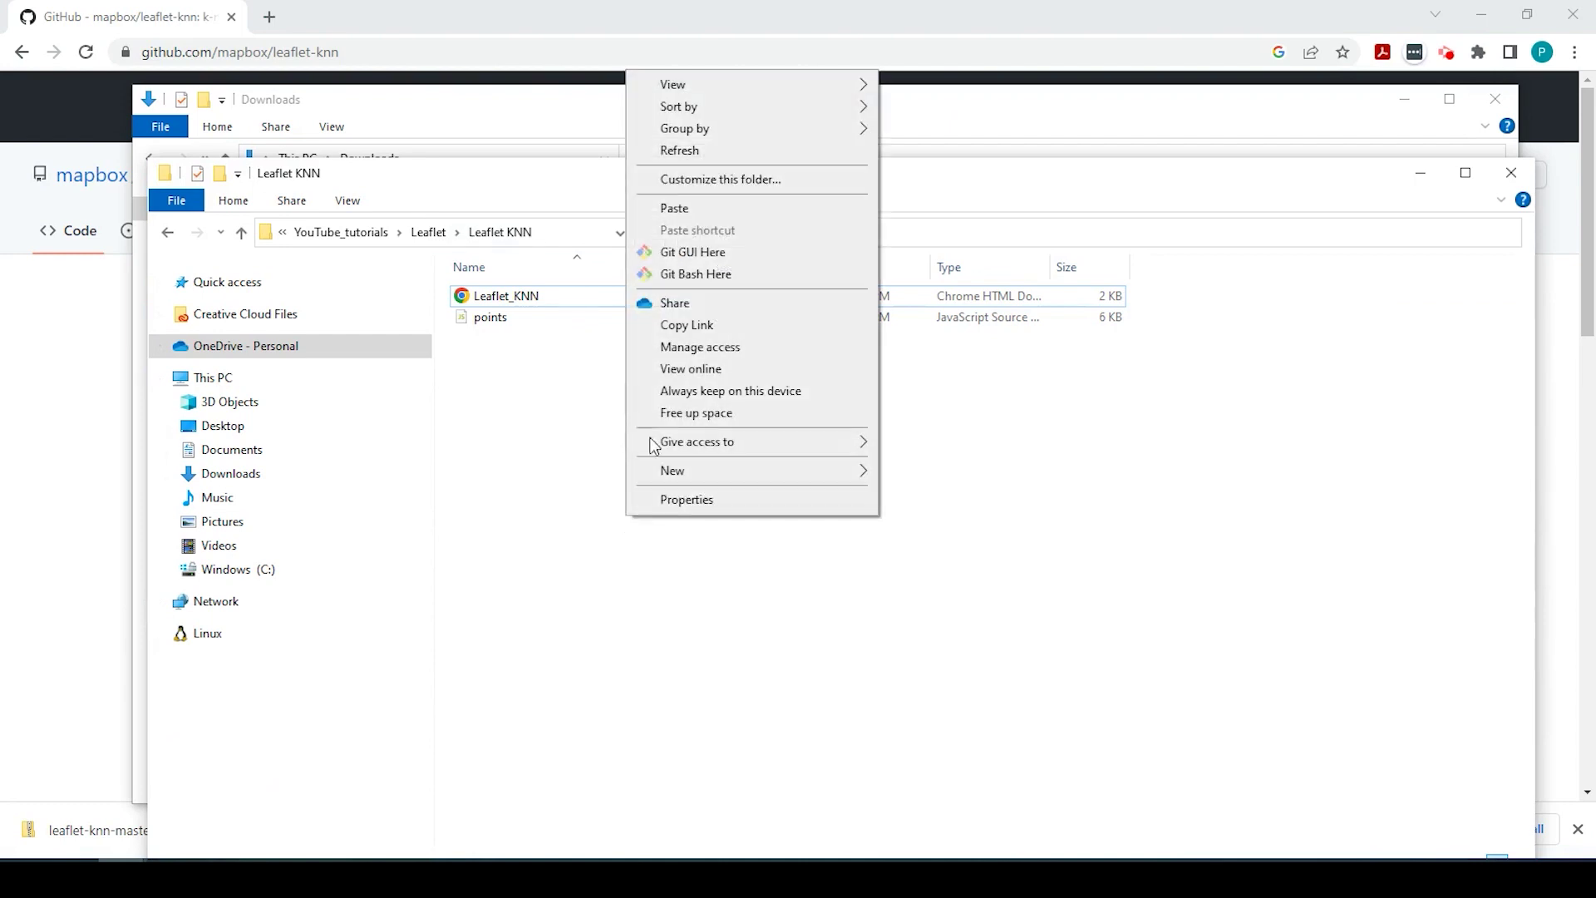
left_click(705, 207)
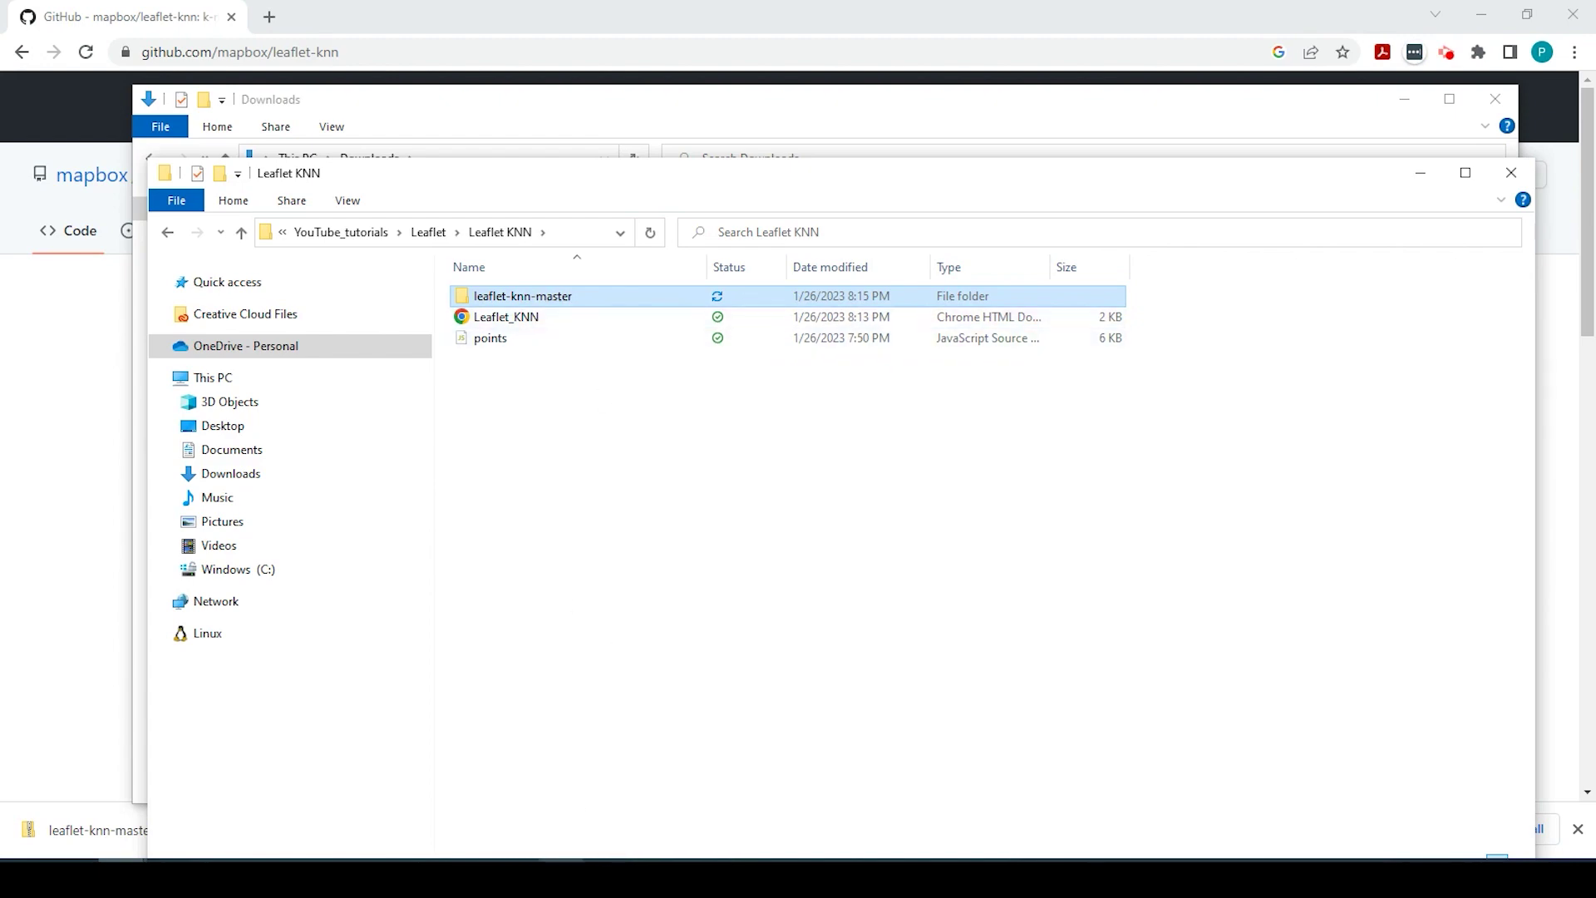
left_click(611, 862)
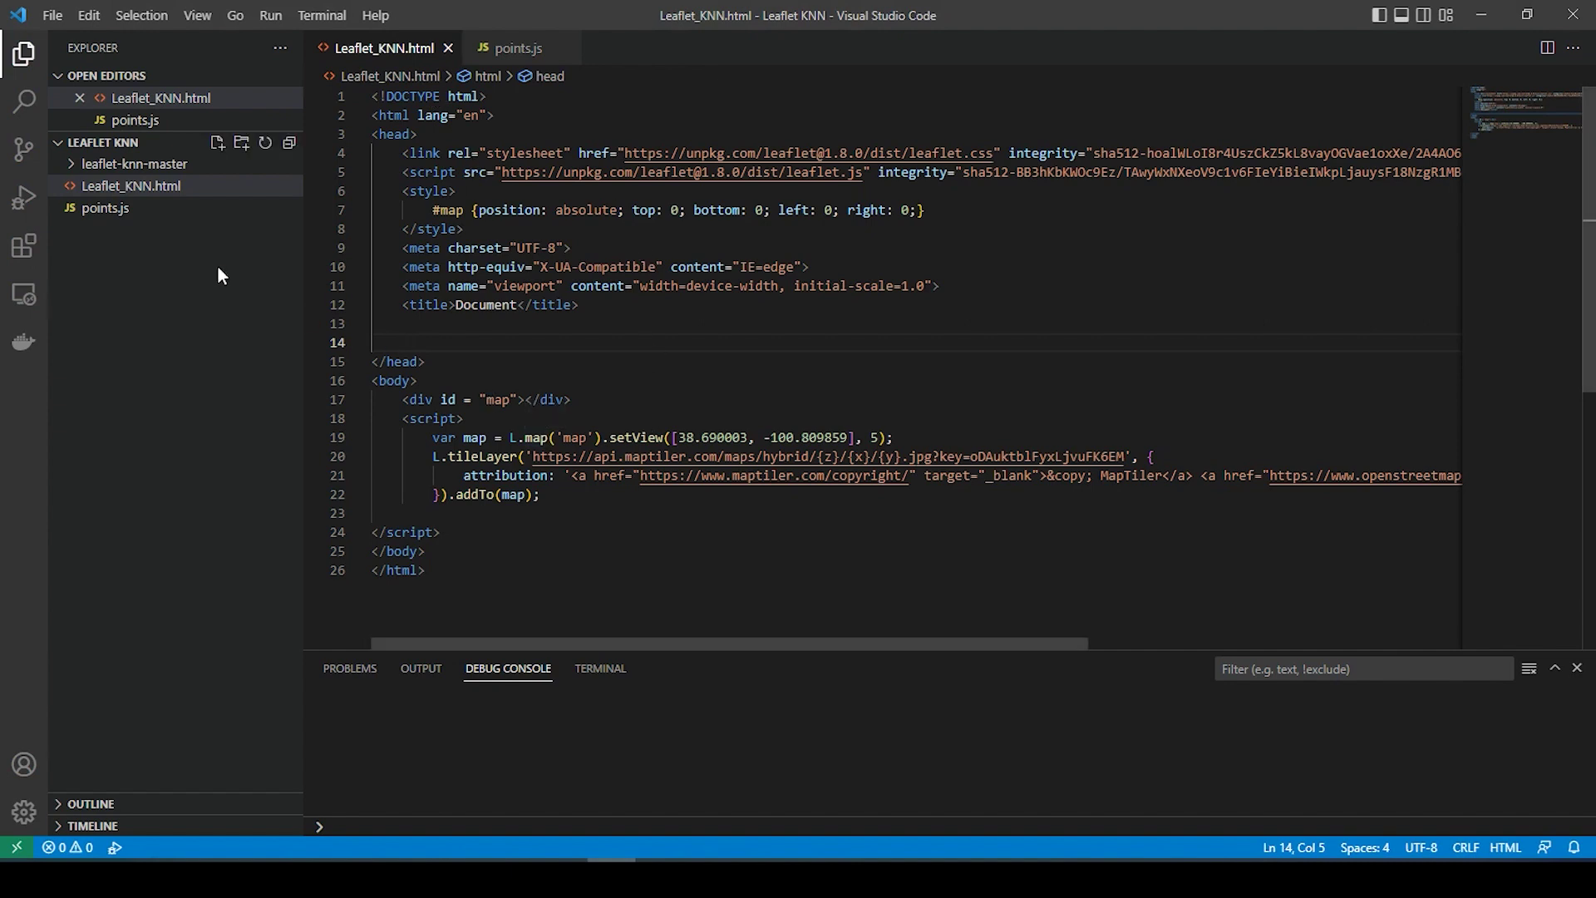
mouse_move(134, 164)
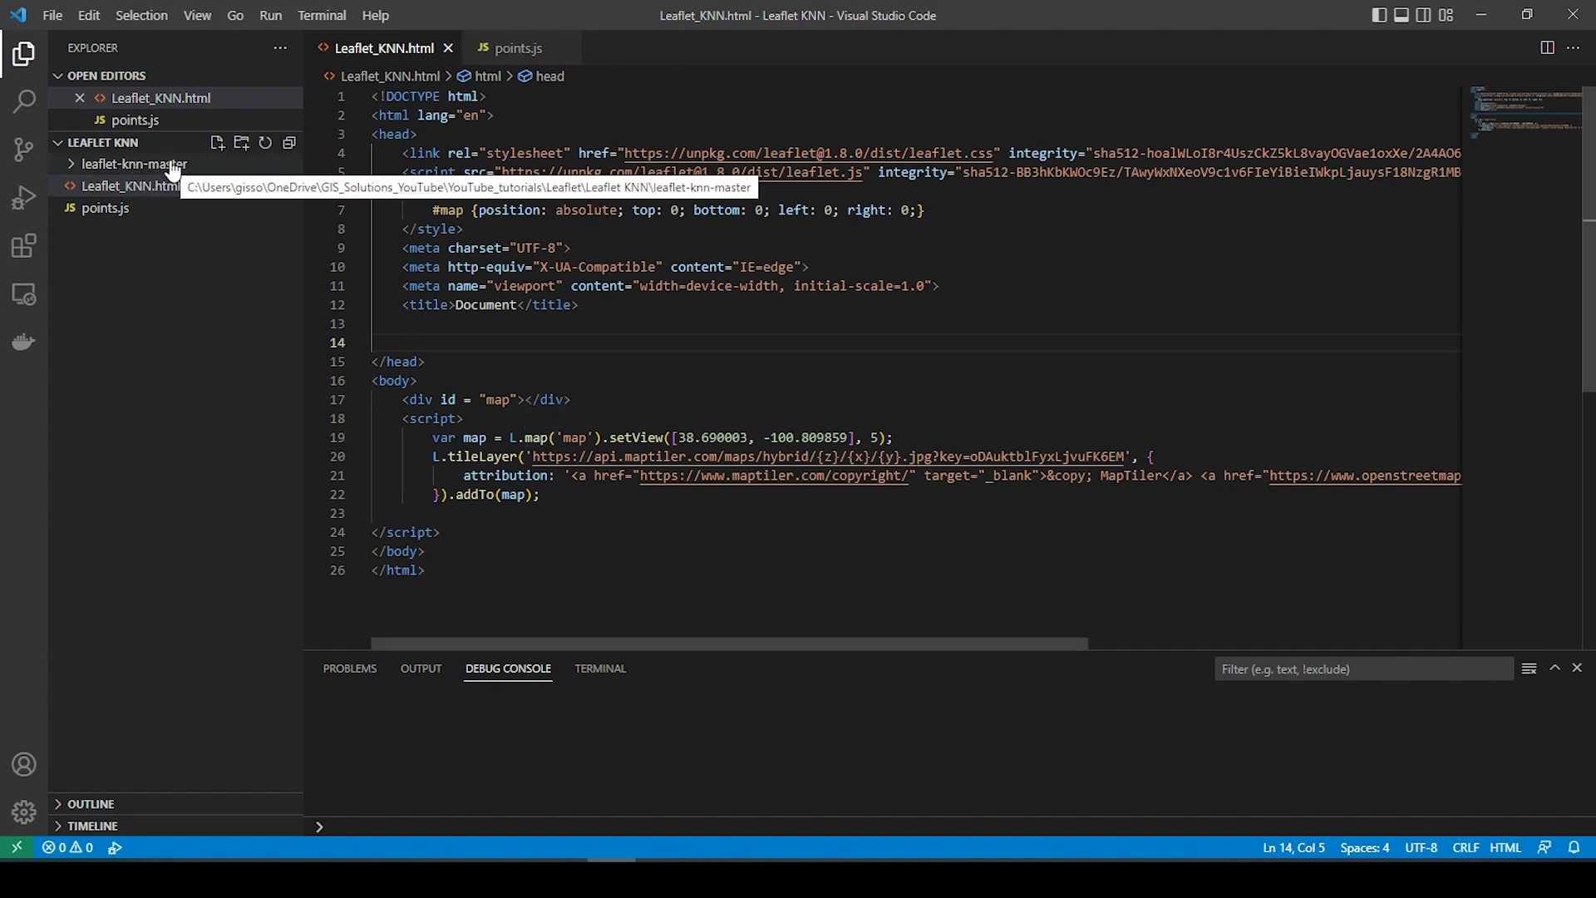
left_click(524, 53)
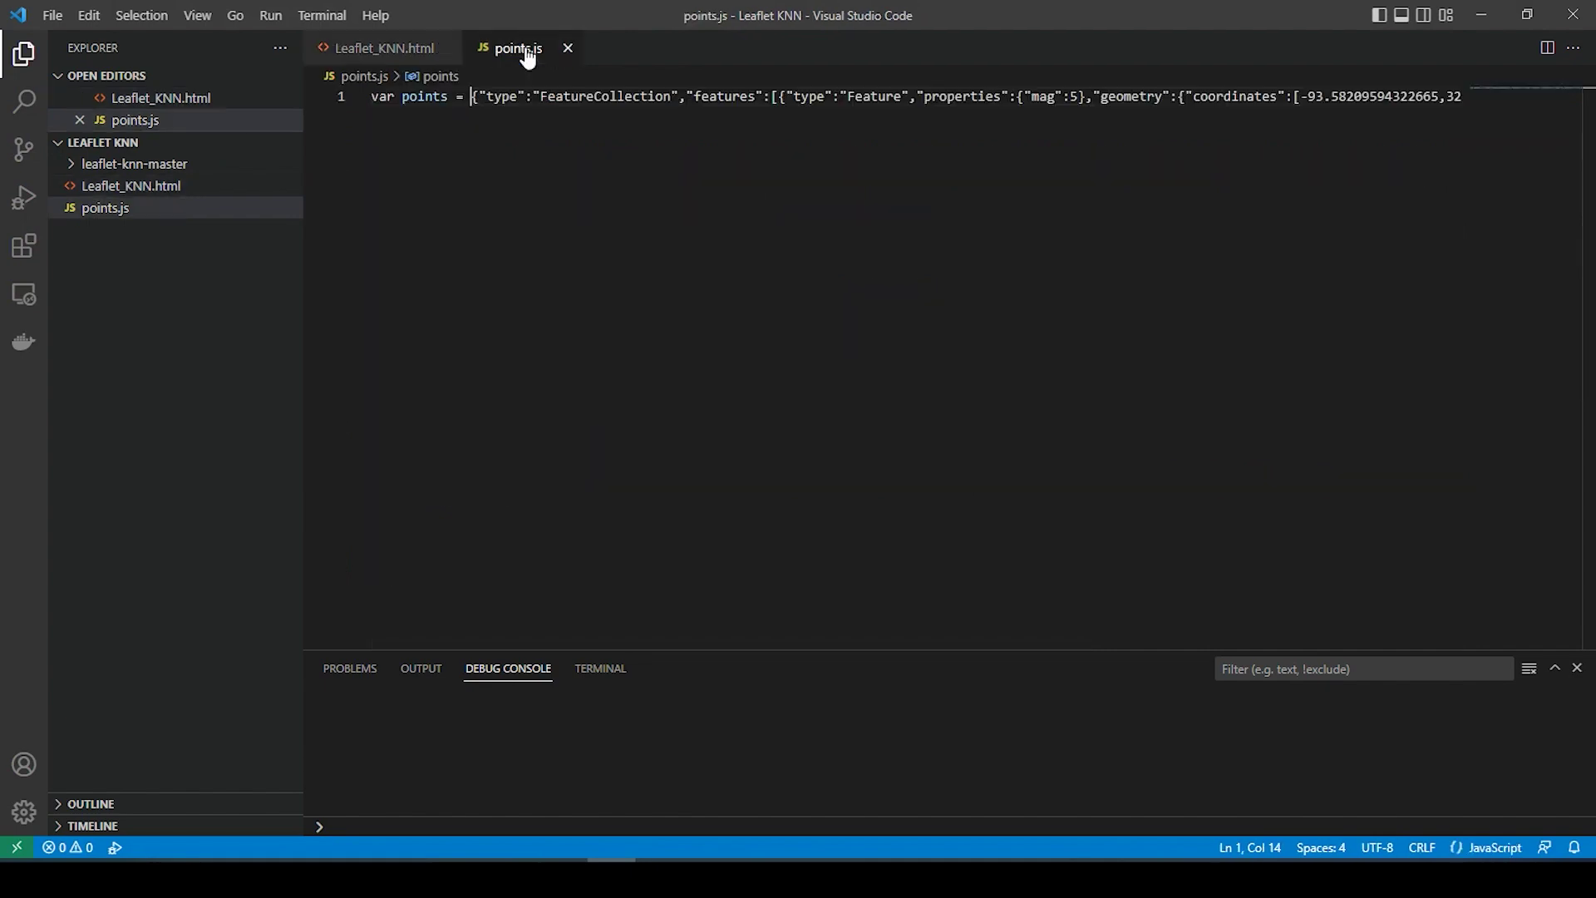
left_click(394, 52)
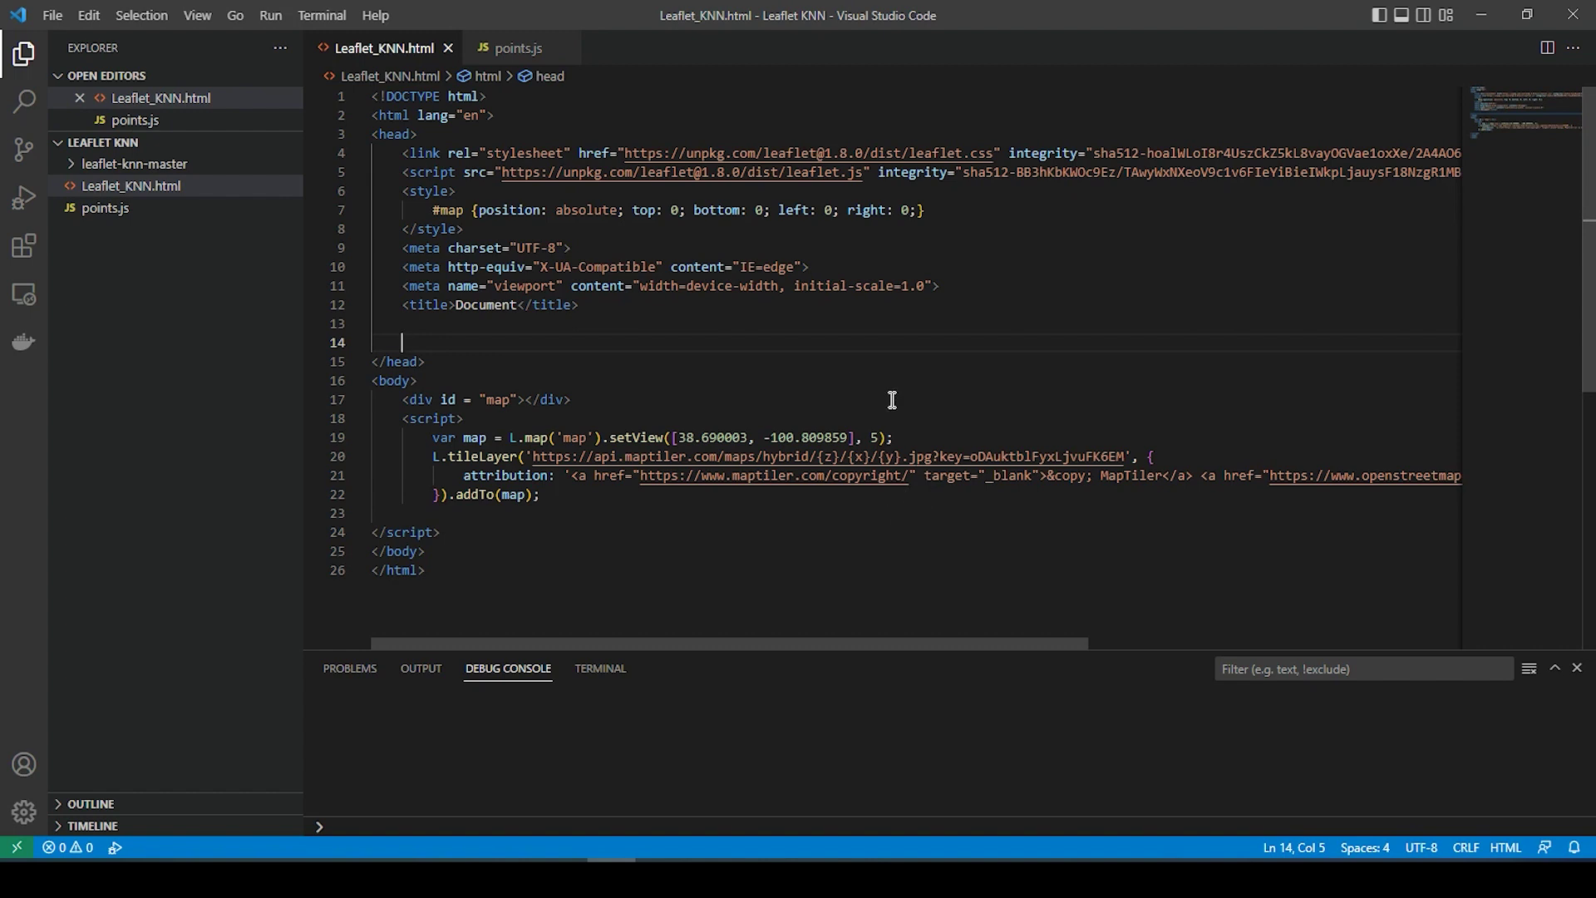
left_click(270, 16)
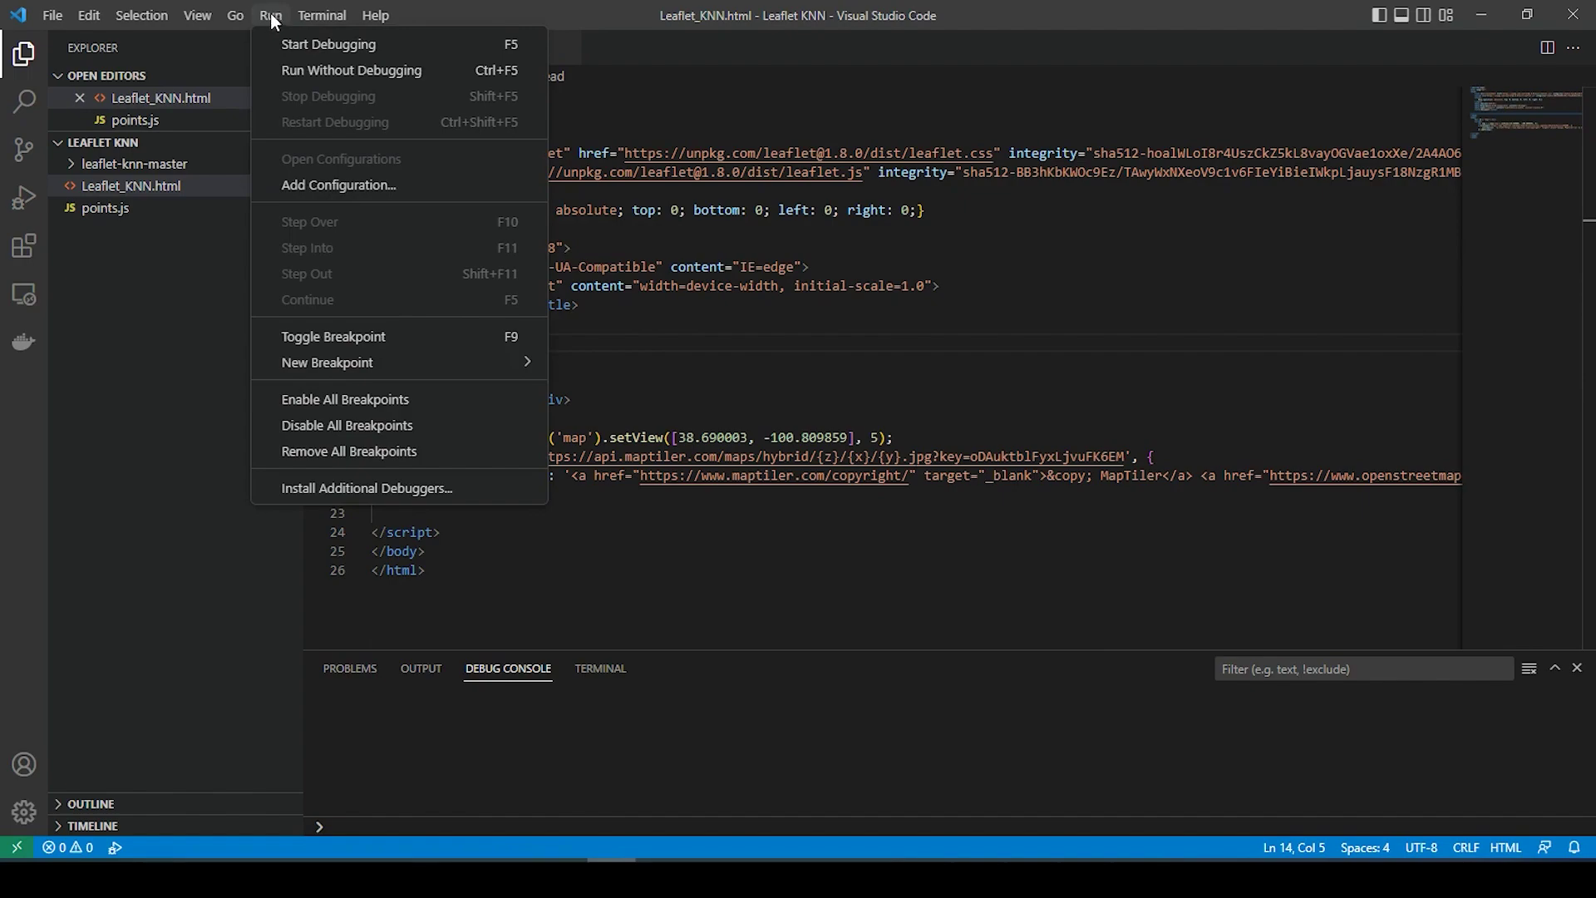
left_click(299, 45)
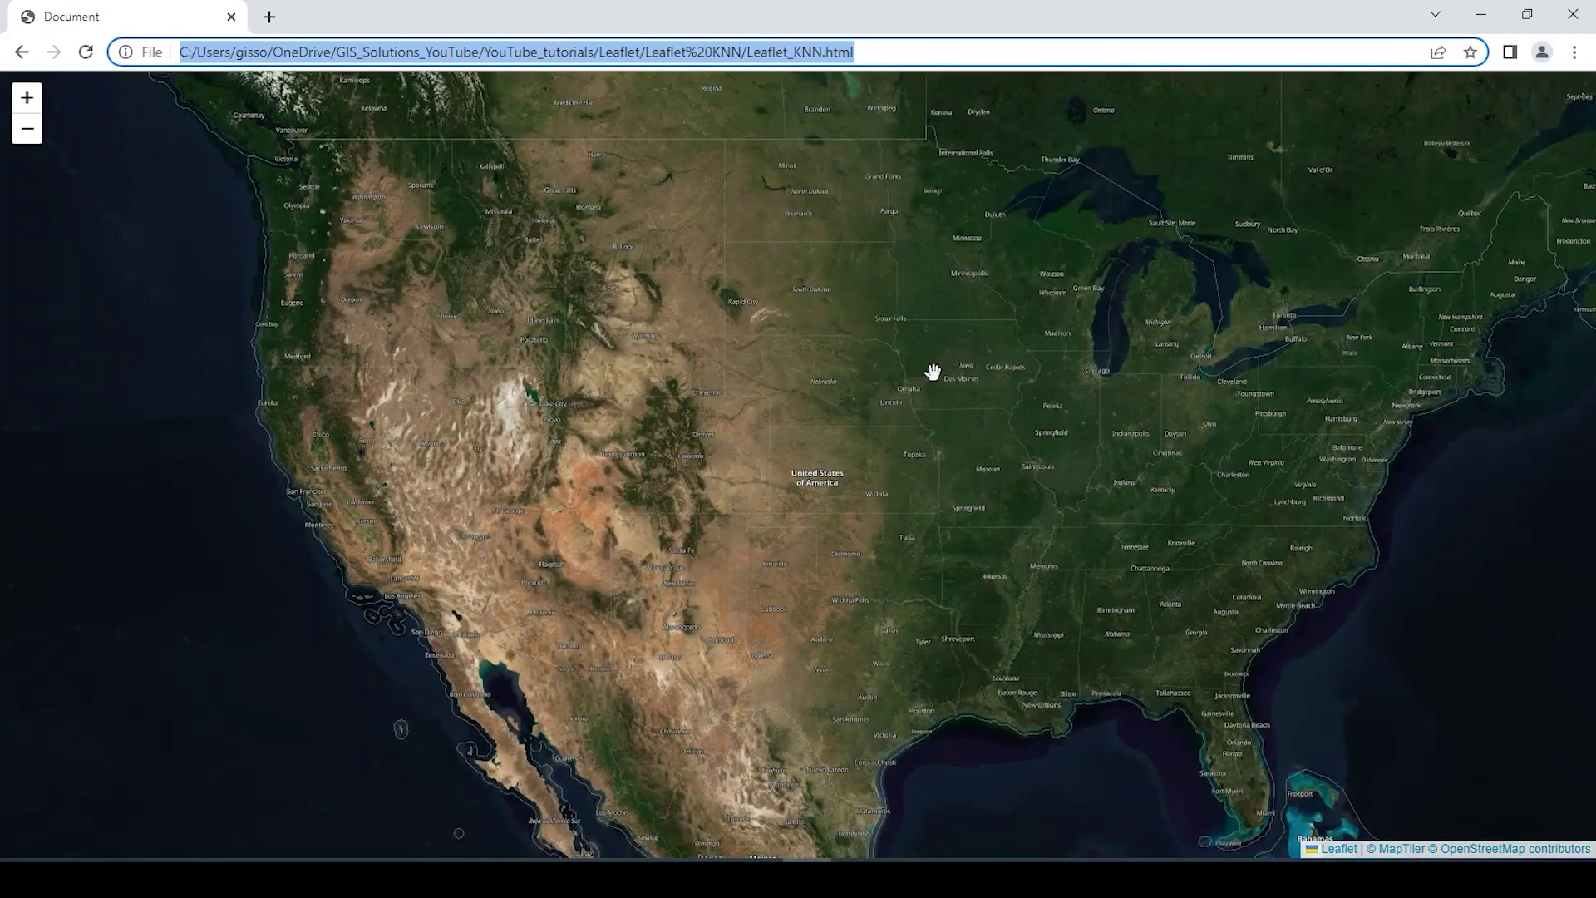
left_click_drag(932, 371, 846, 402)
left_click(1573, 15)
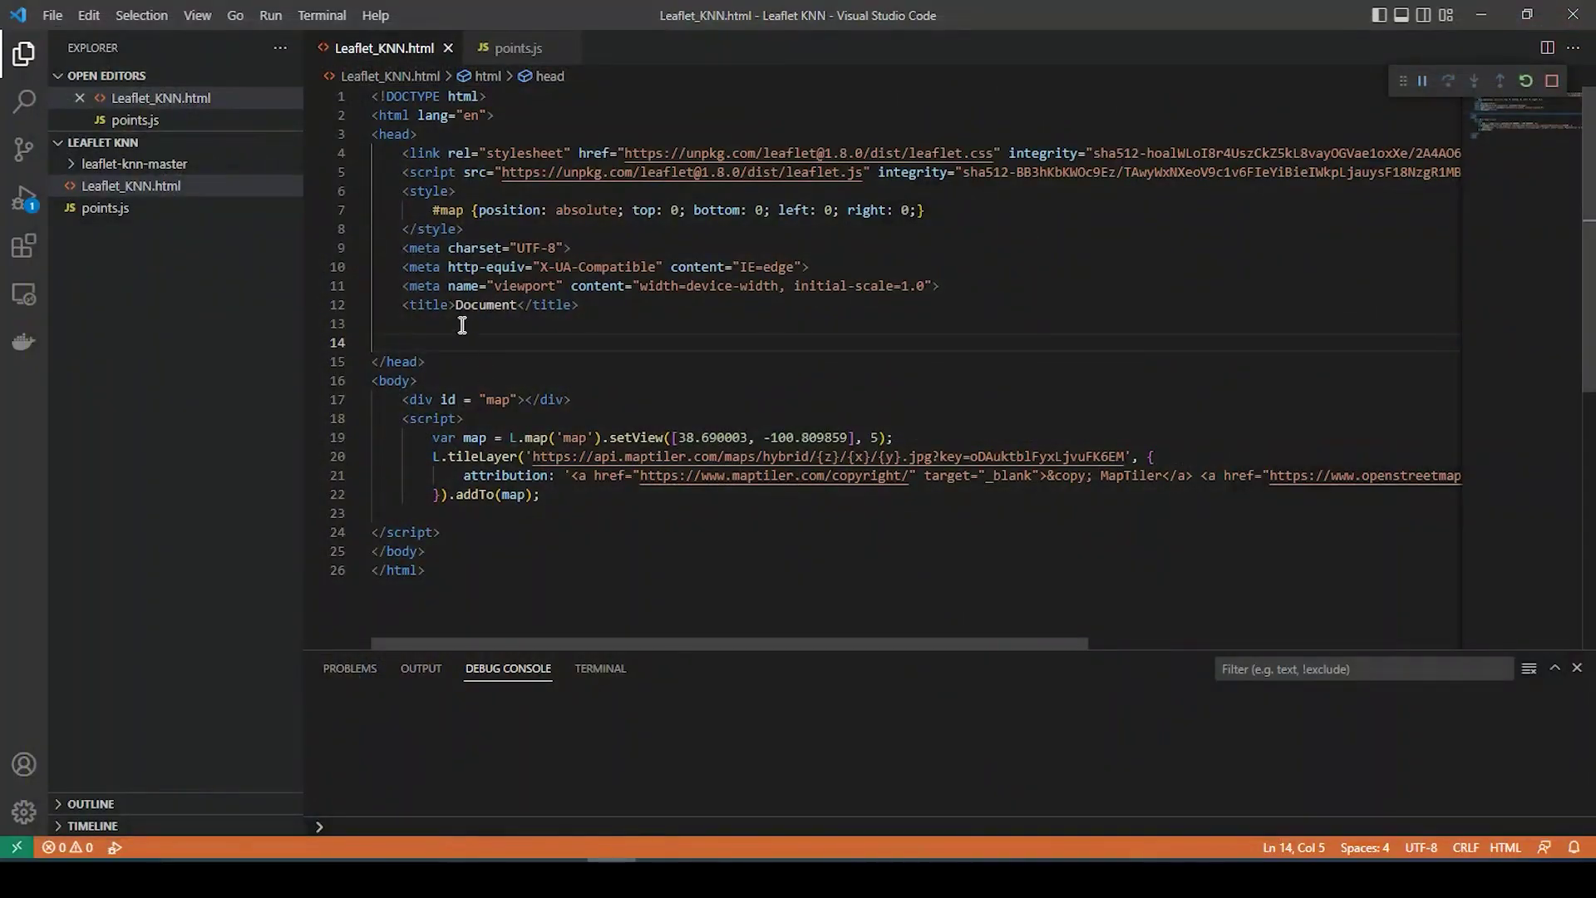
left_click(518, 48)
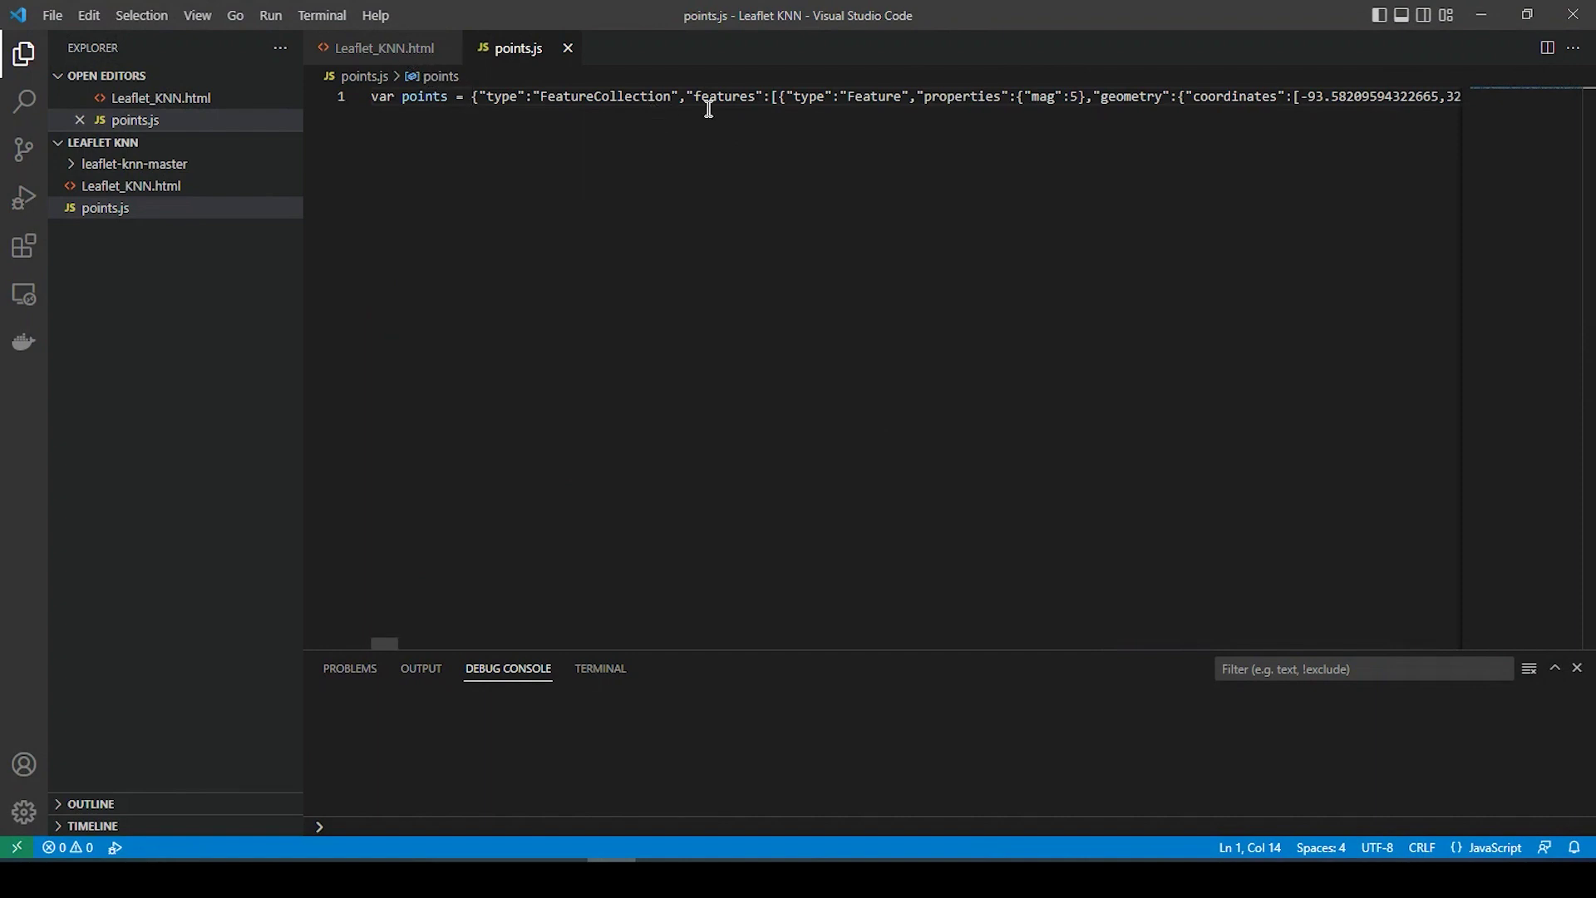
left_click(384, 47)
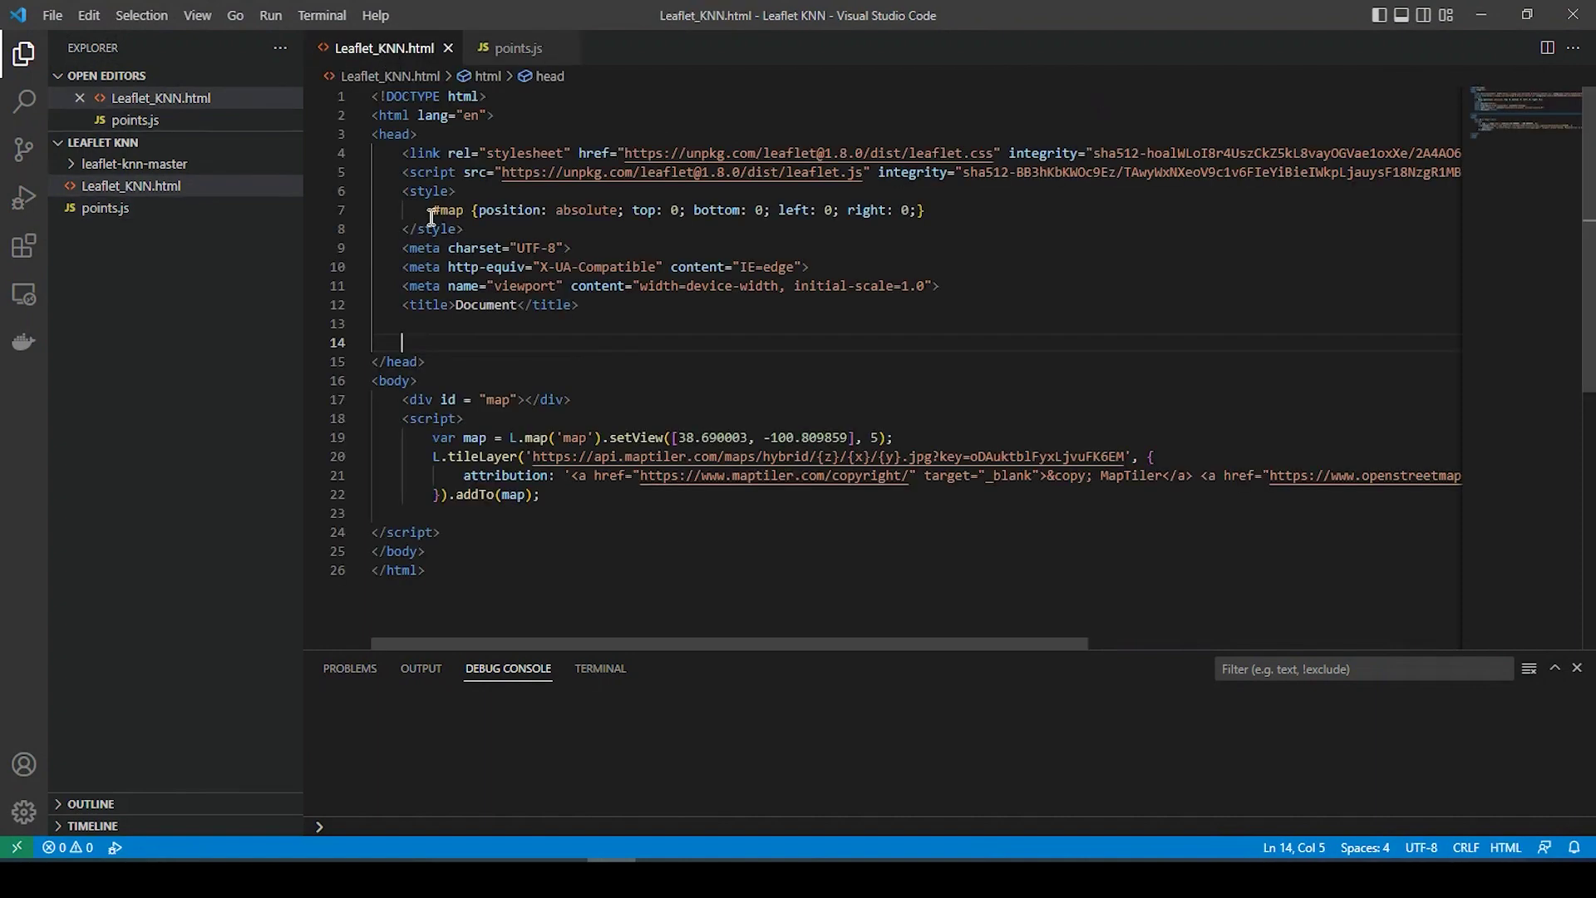
Insert a blank line 6 above the style block and start a script tag with src.
left_click(464, 185)
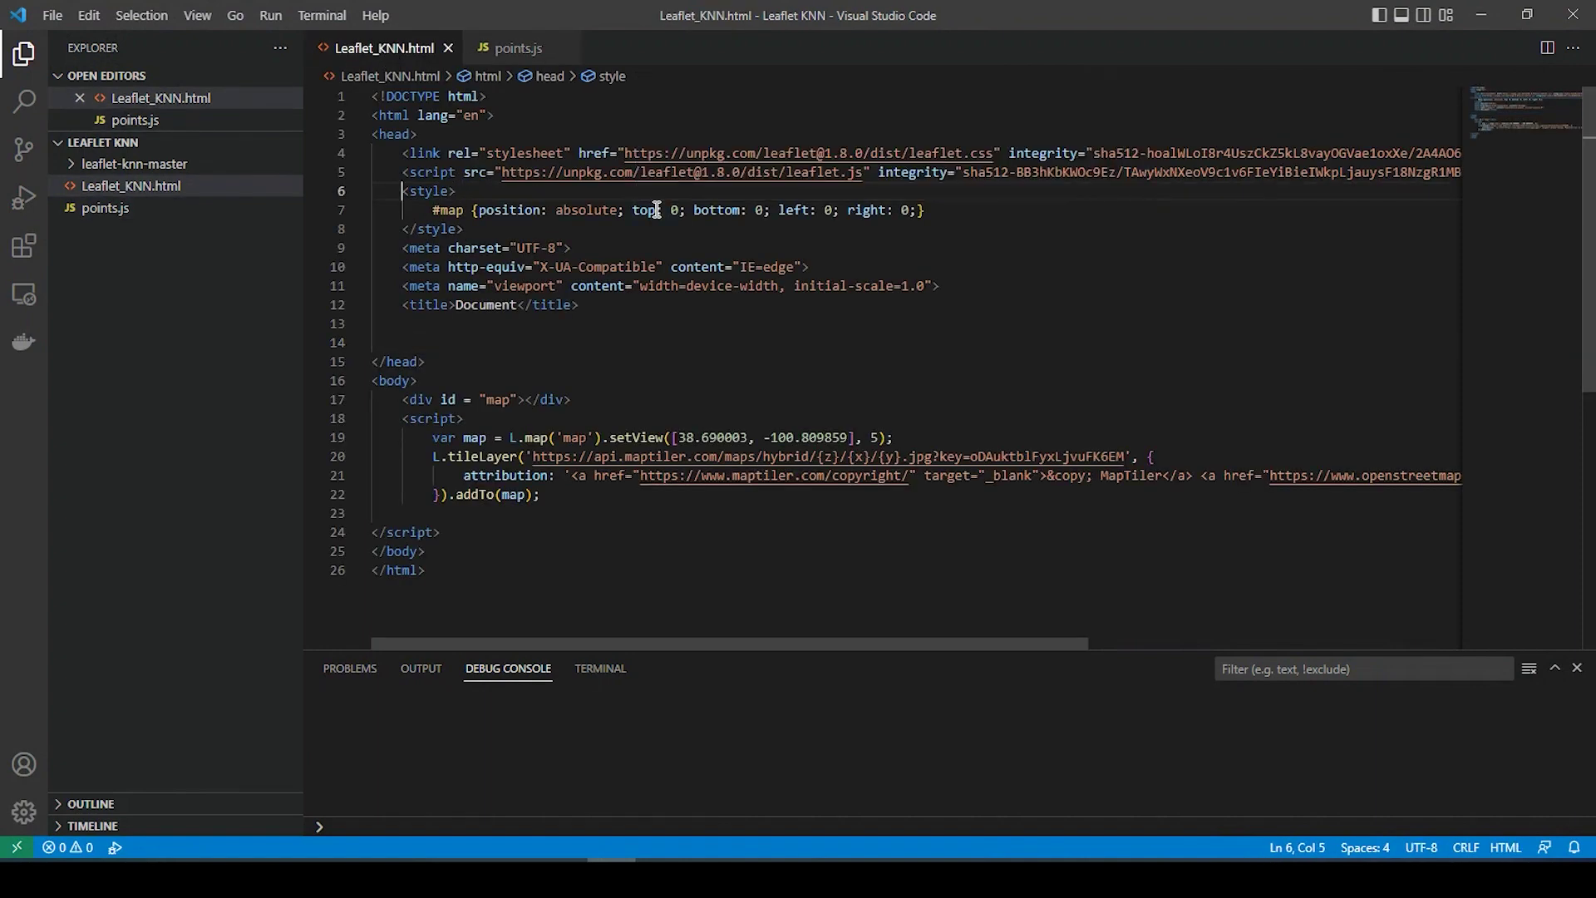
key("Home")
key("Return")
key("Up")
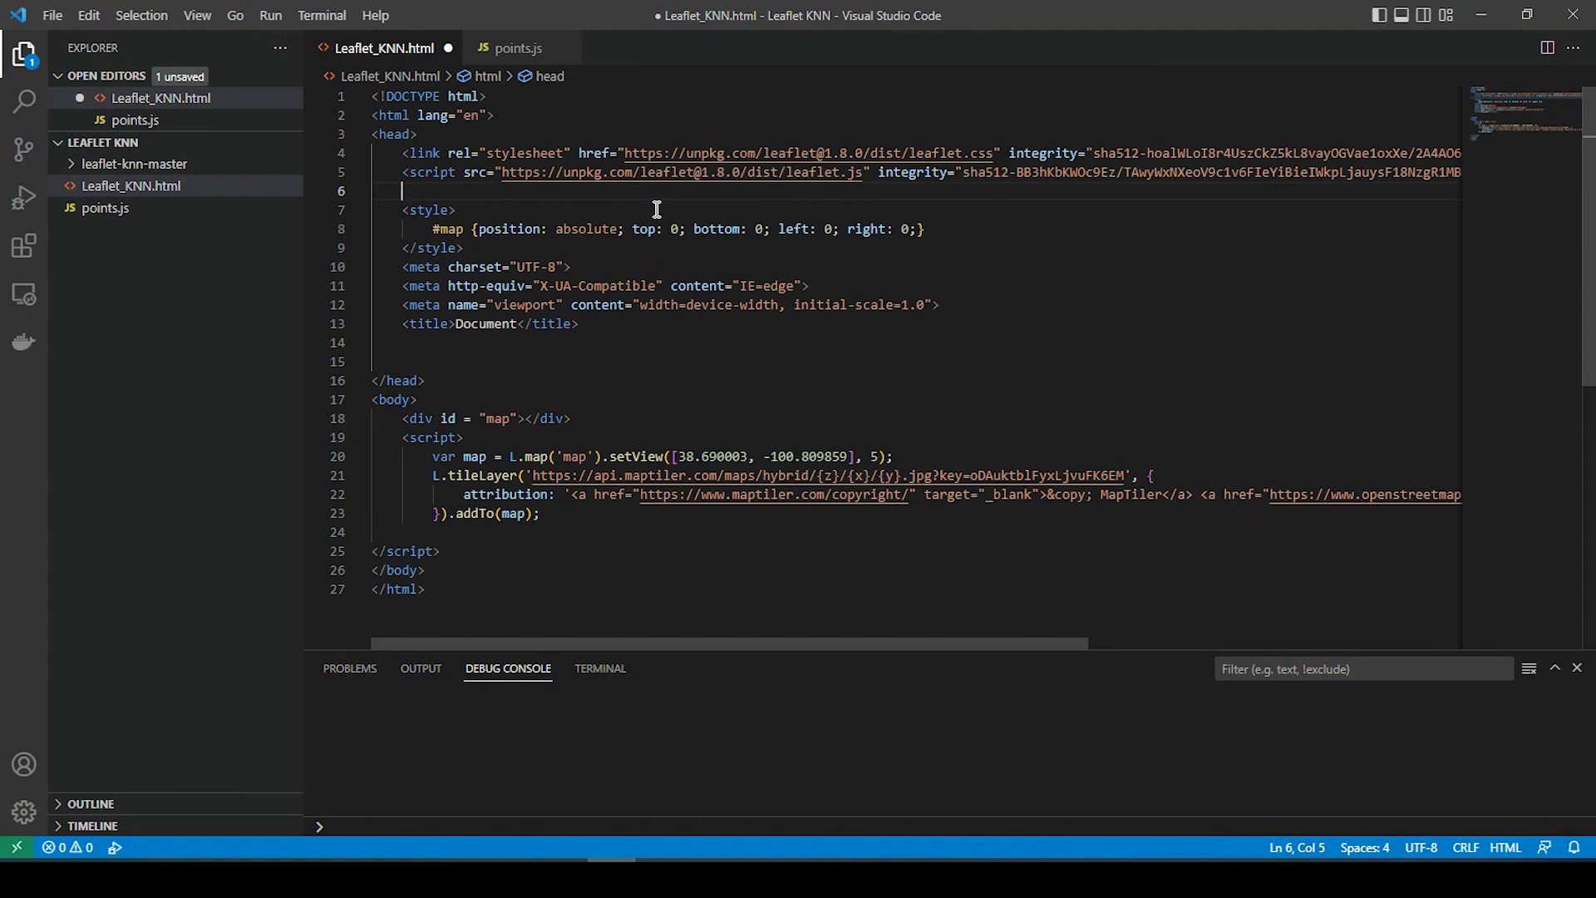
type("<script")
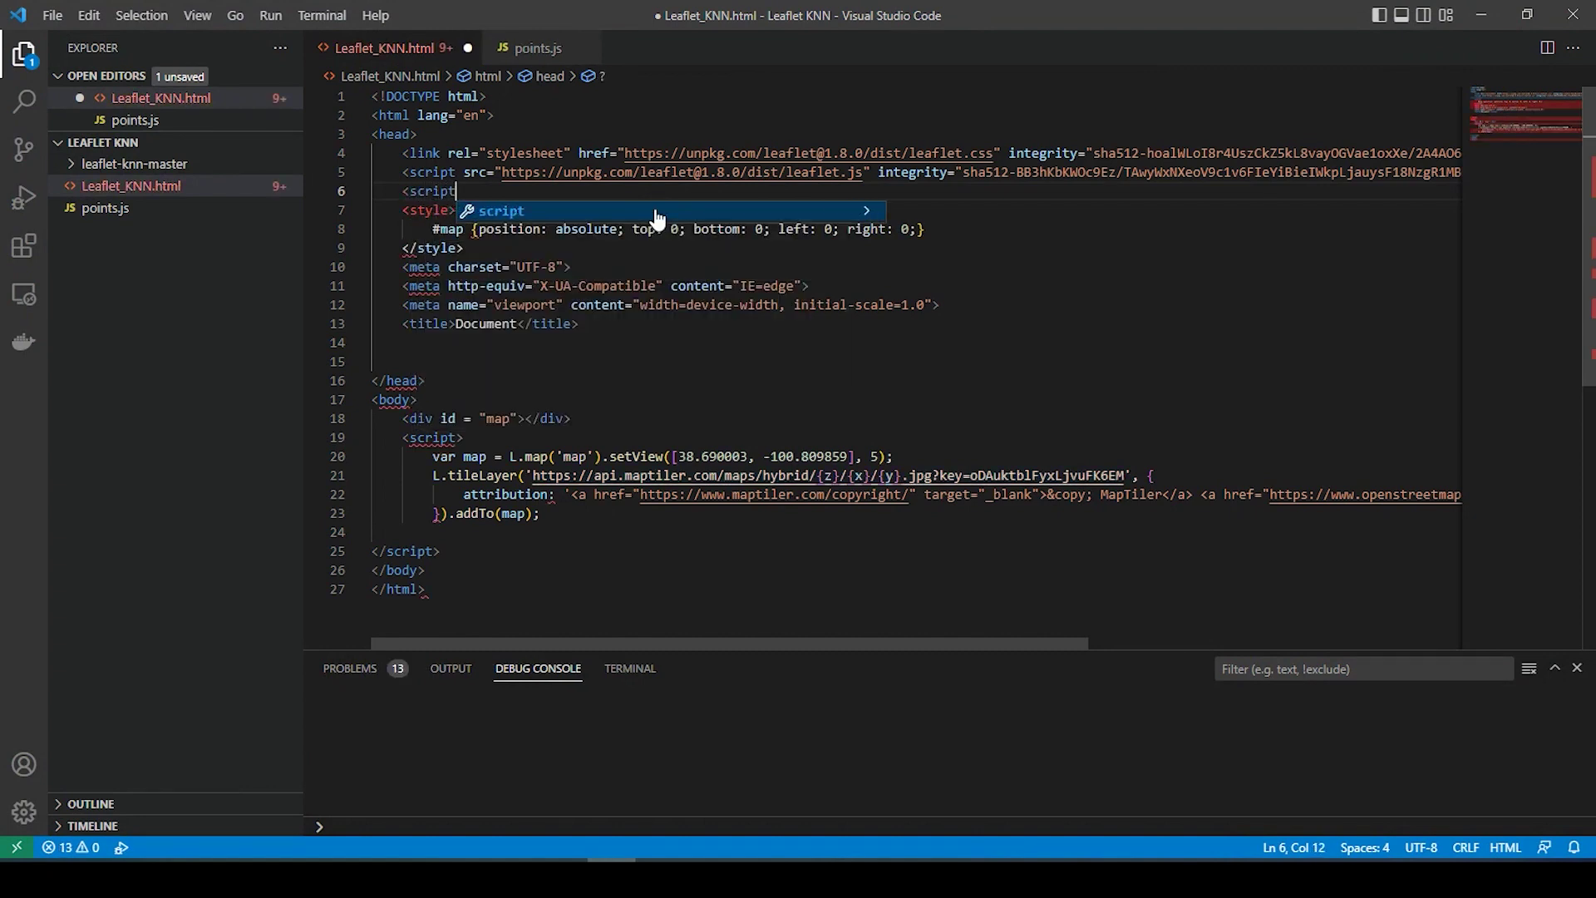
type(" sr")
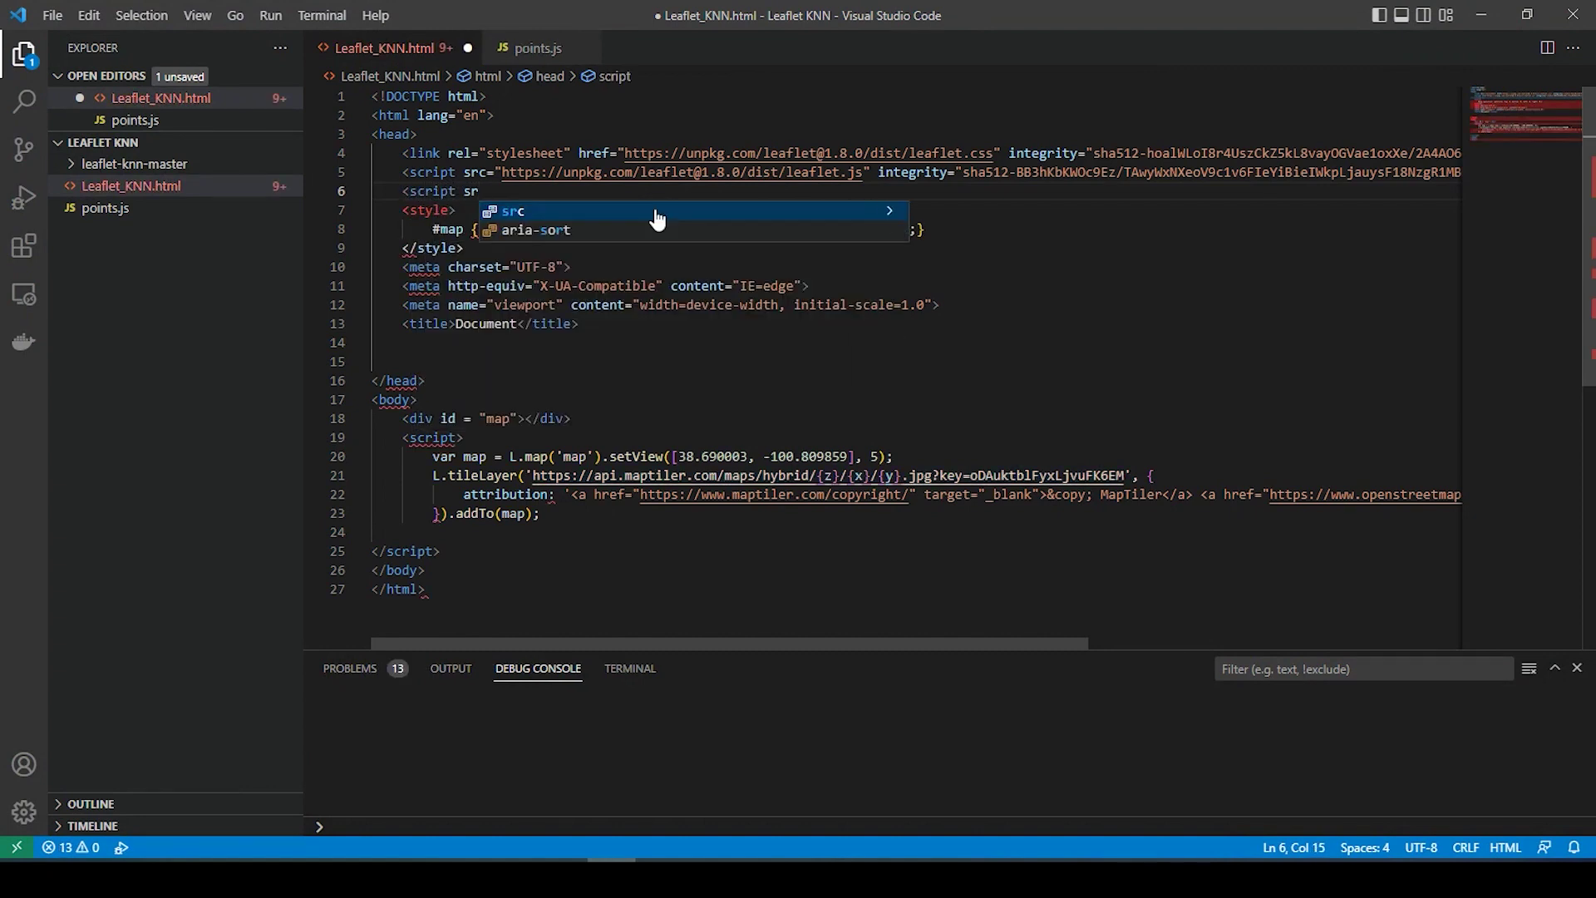
key("Return")
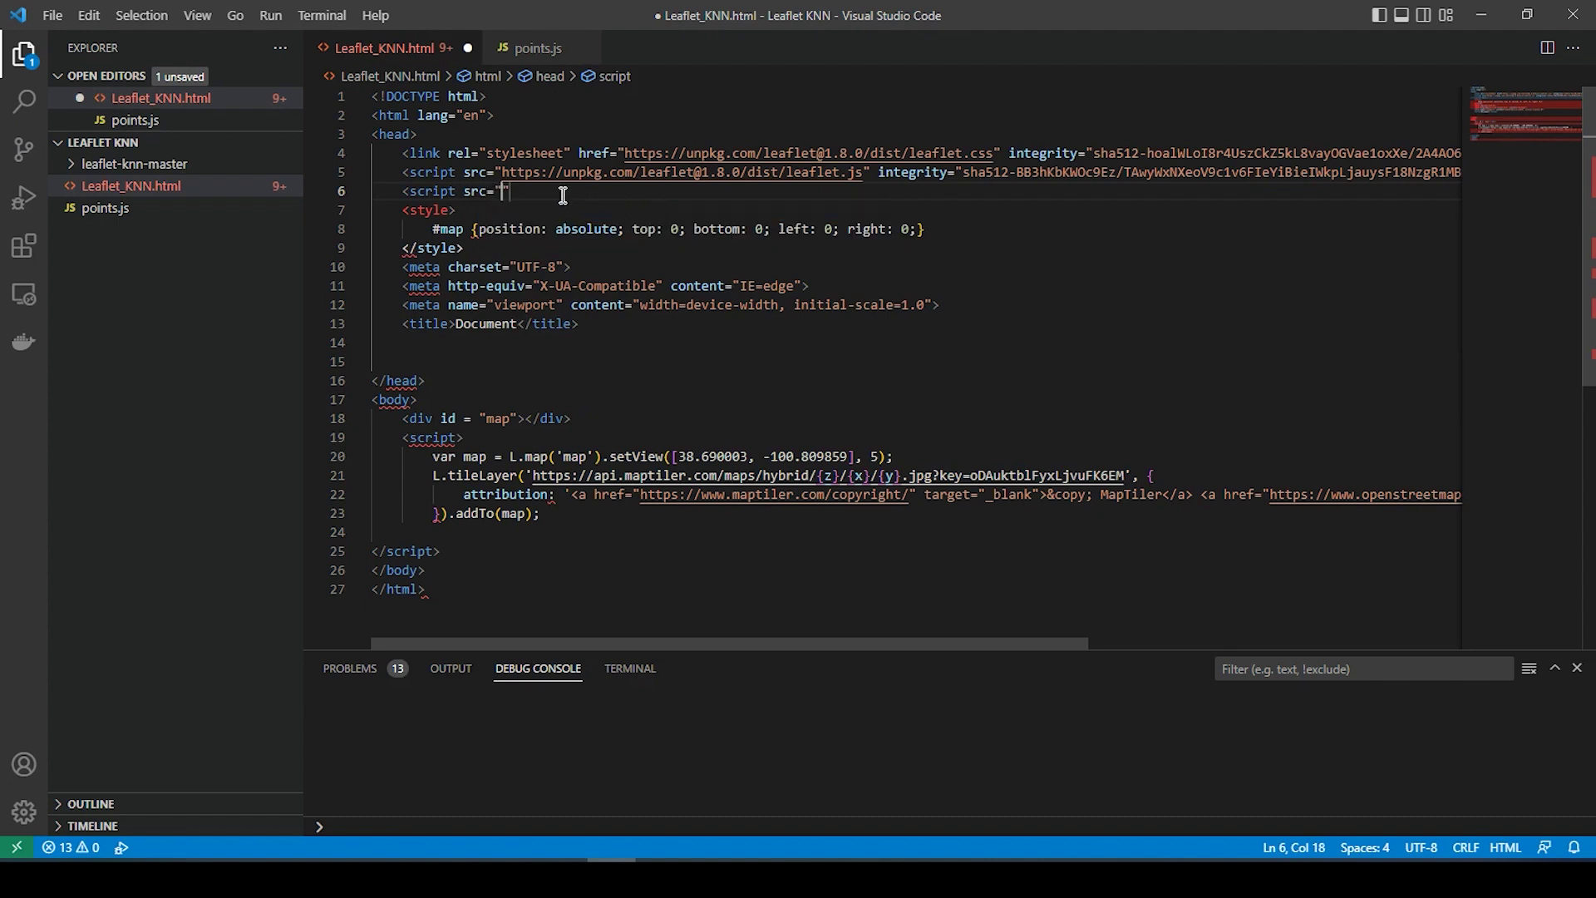
Fill the script's src with the relative path of points.js.
right_click(90, 207)
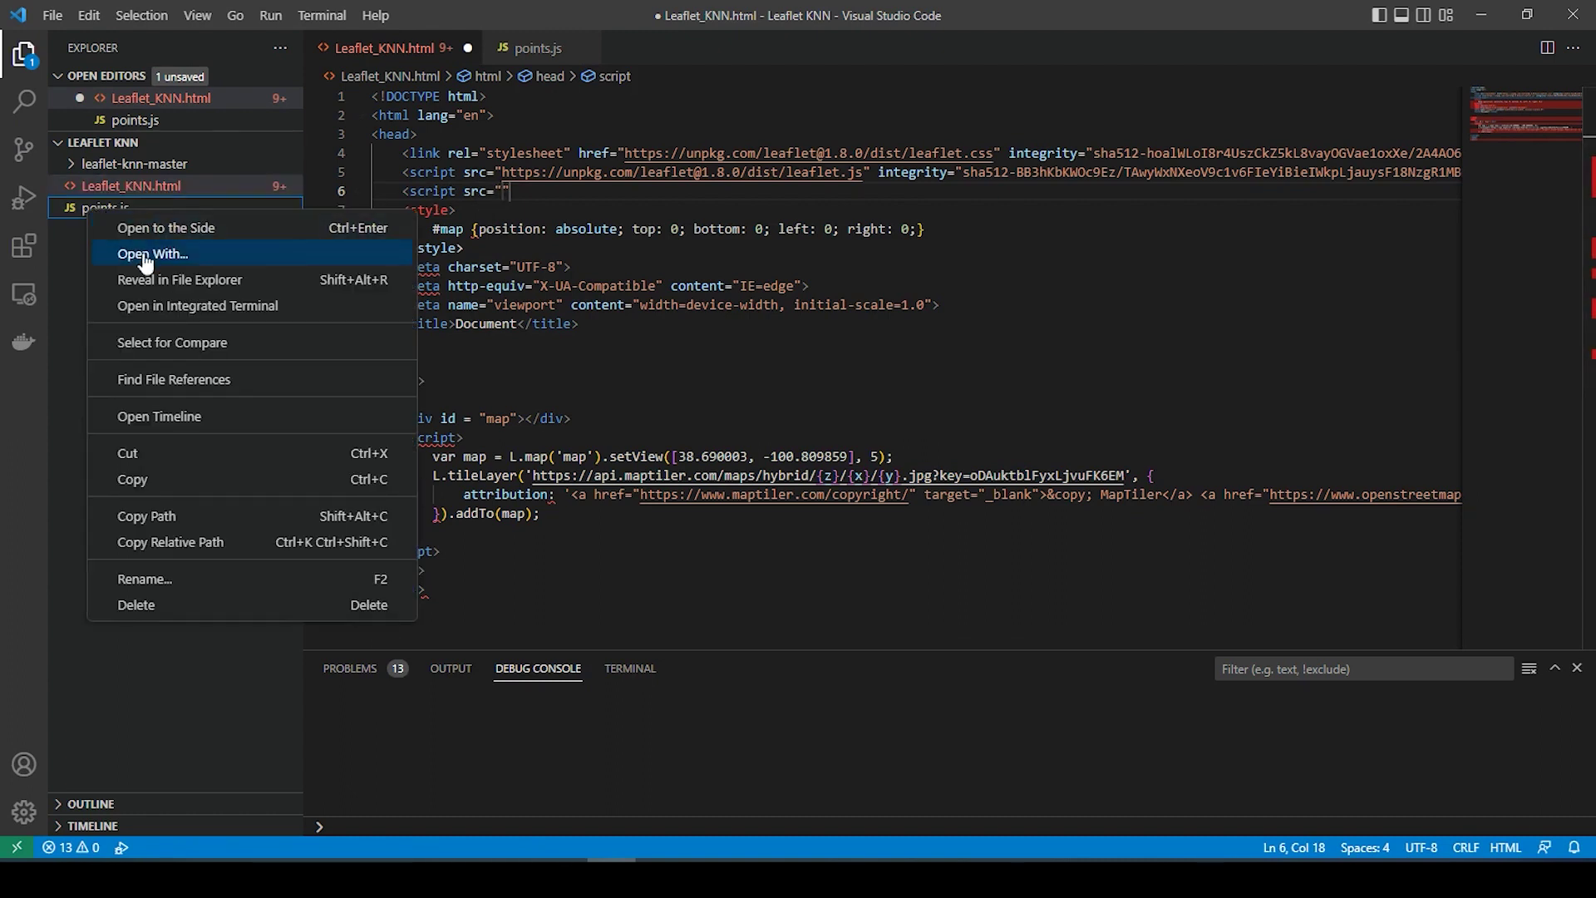
left_click(179, 541)
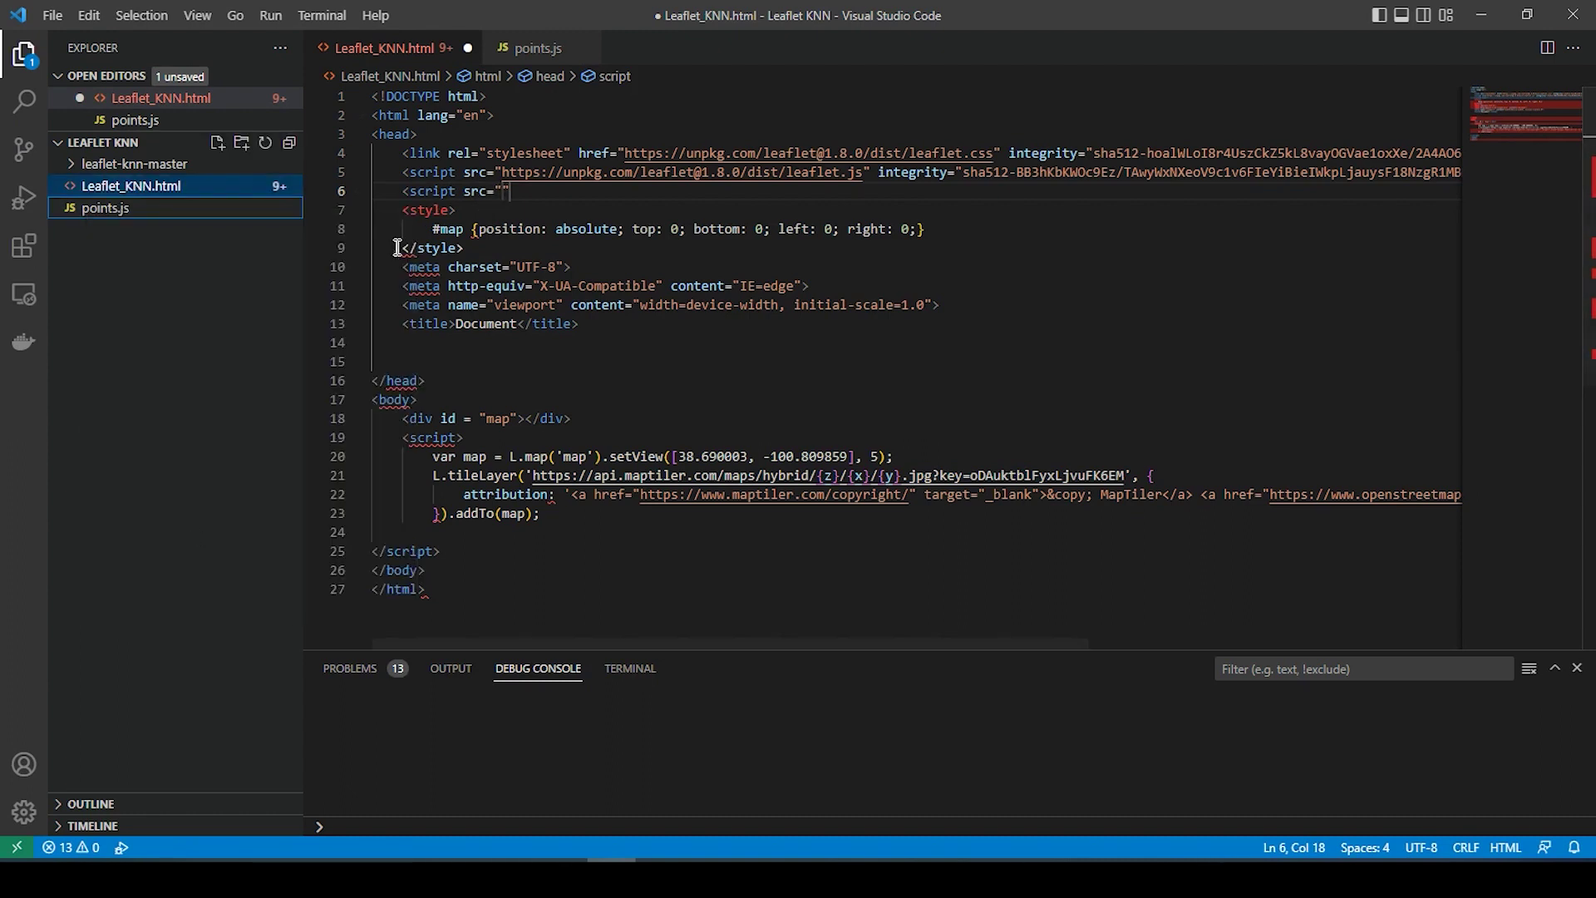
left_click(501, 192)
type("points.js")
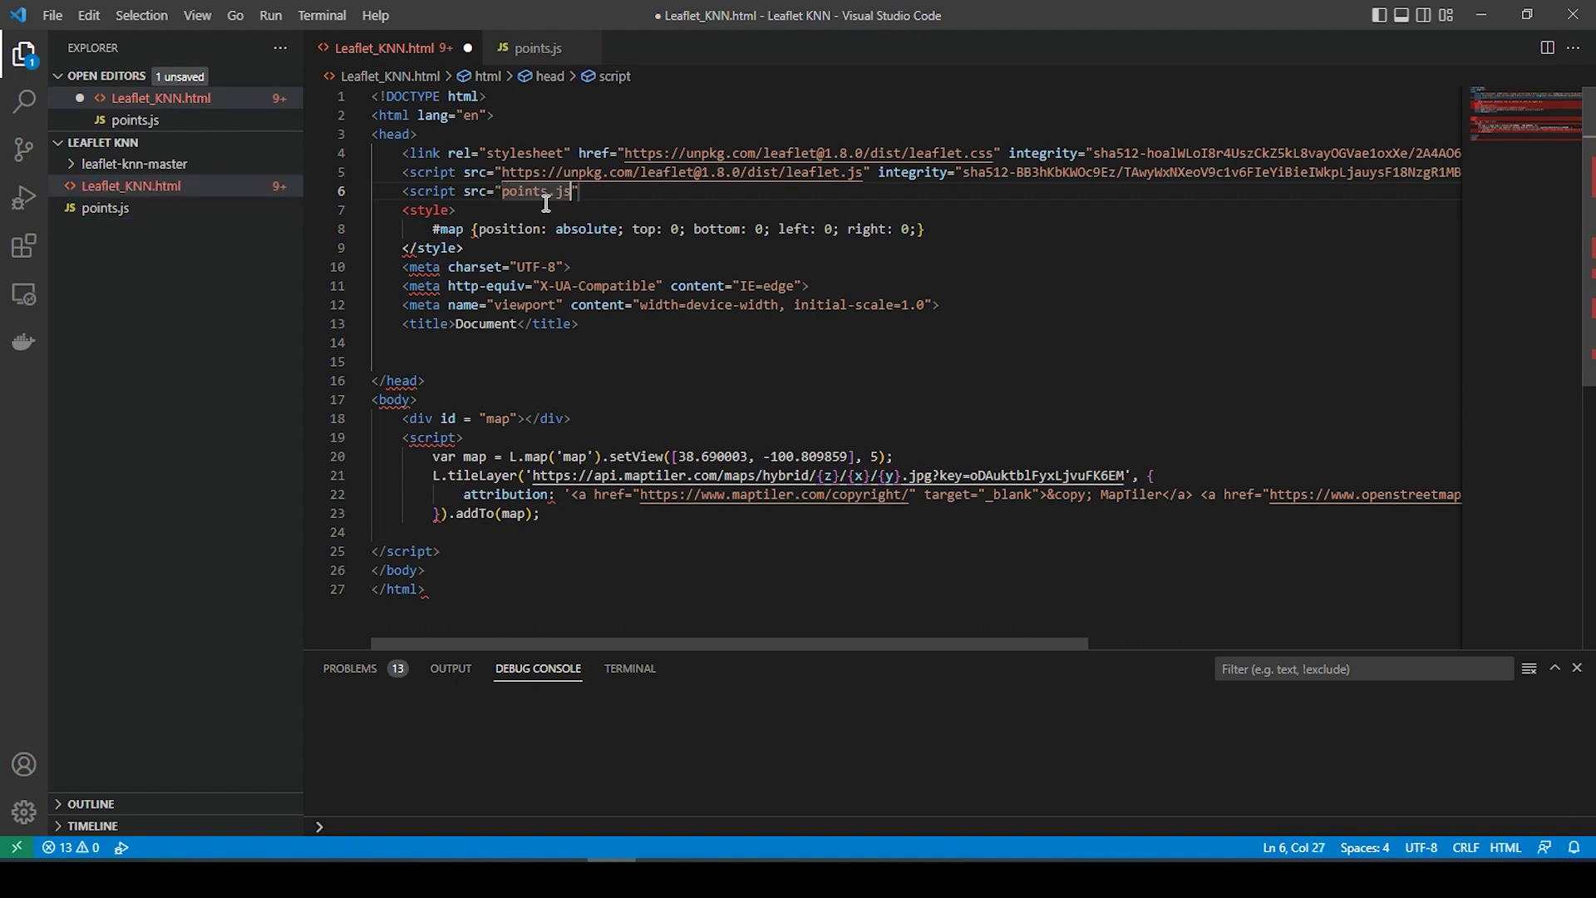
left_click(614, 191)
type("></script>")
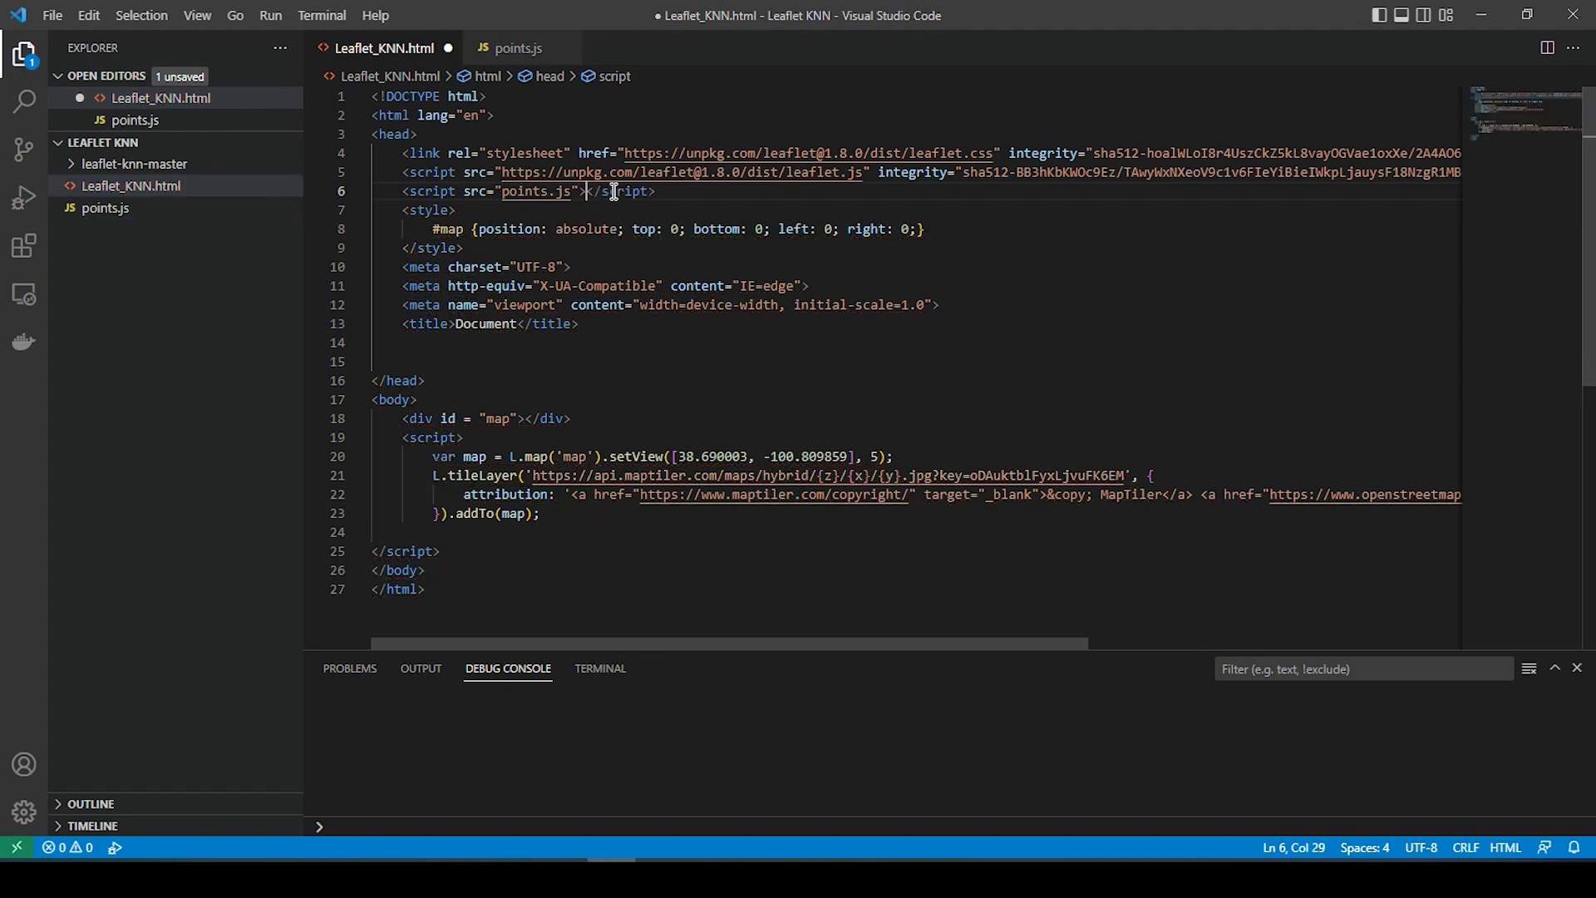
Start a new script tag on line 7, below the points.js script.
key("Return")
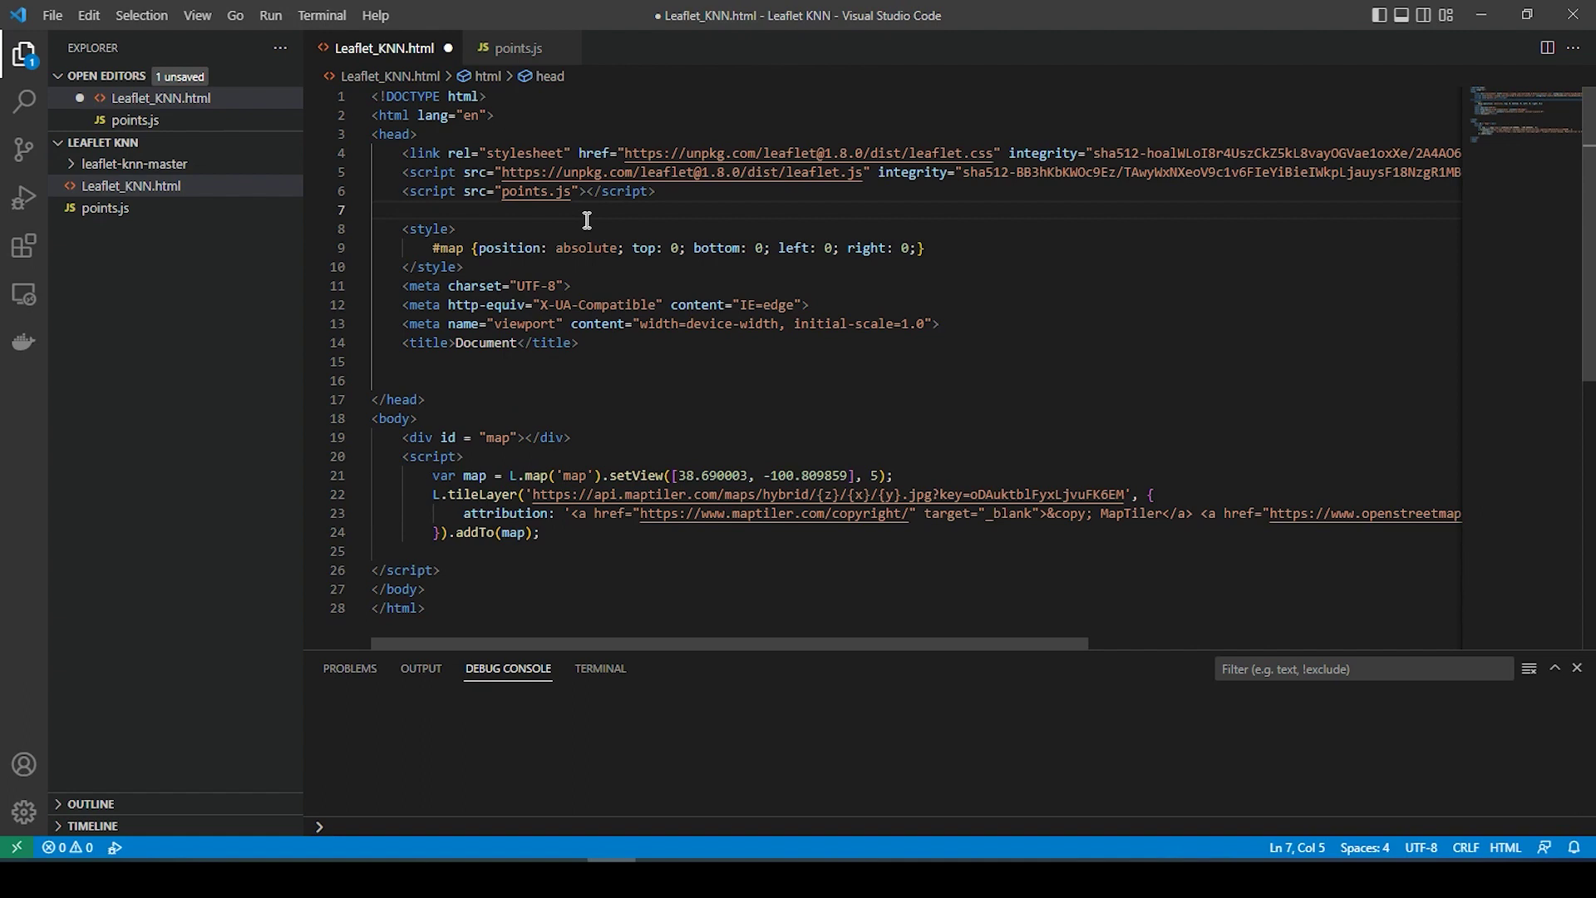
type("<s")
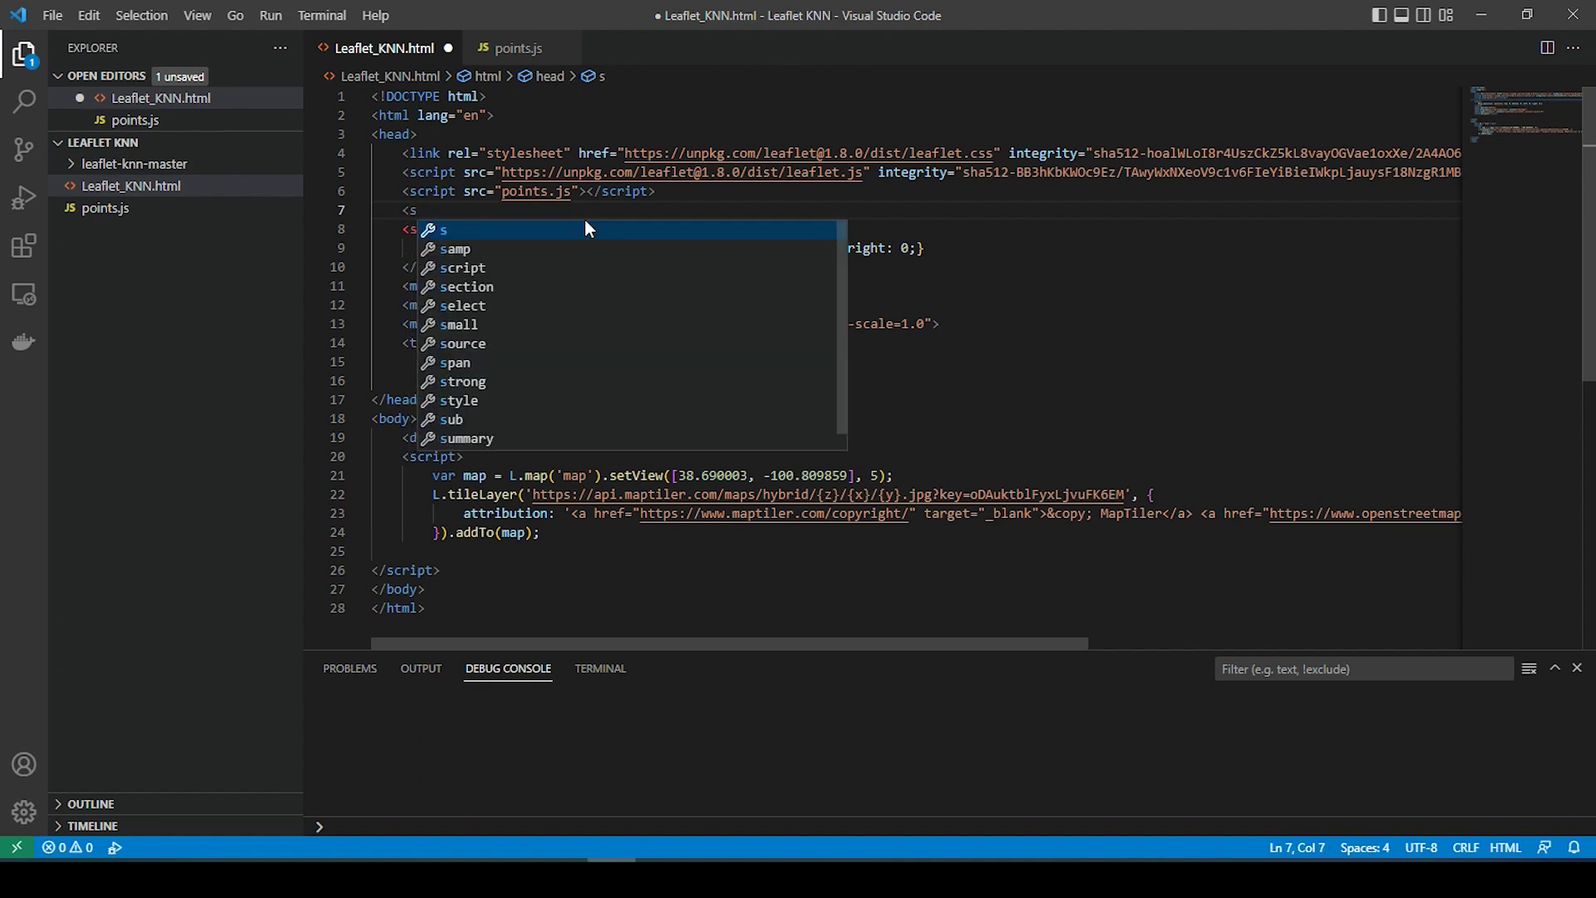
key("Down")
key("Down")
key("Return")
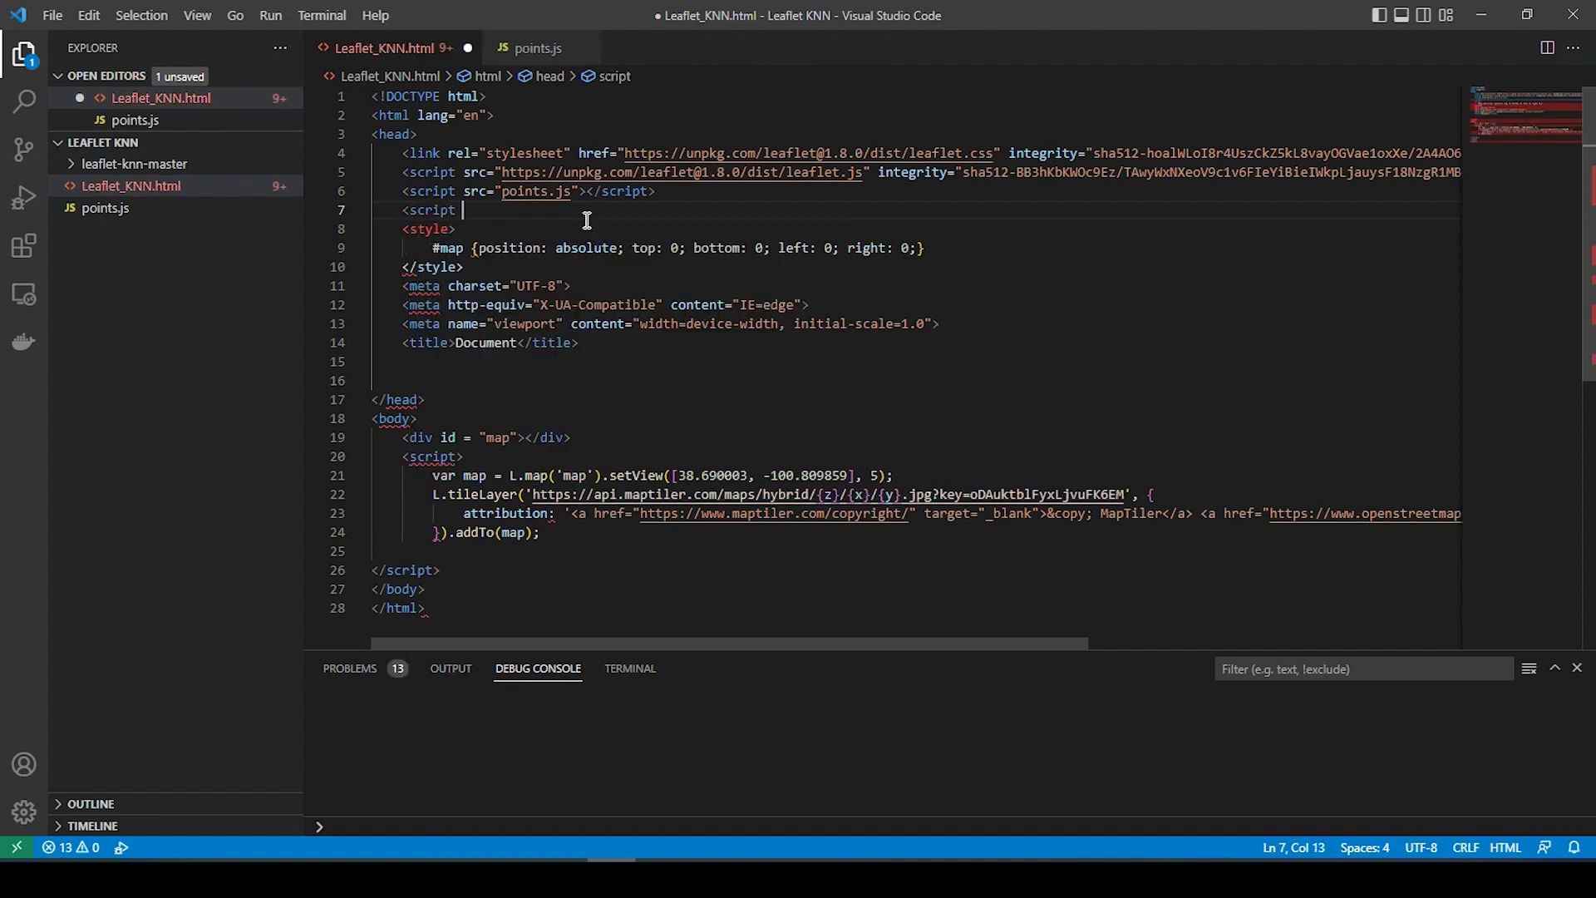
type("src")
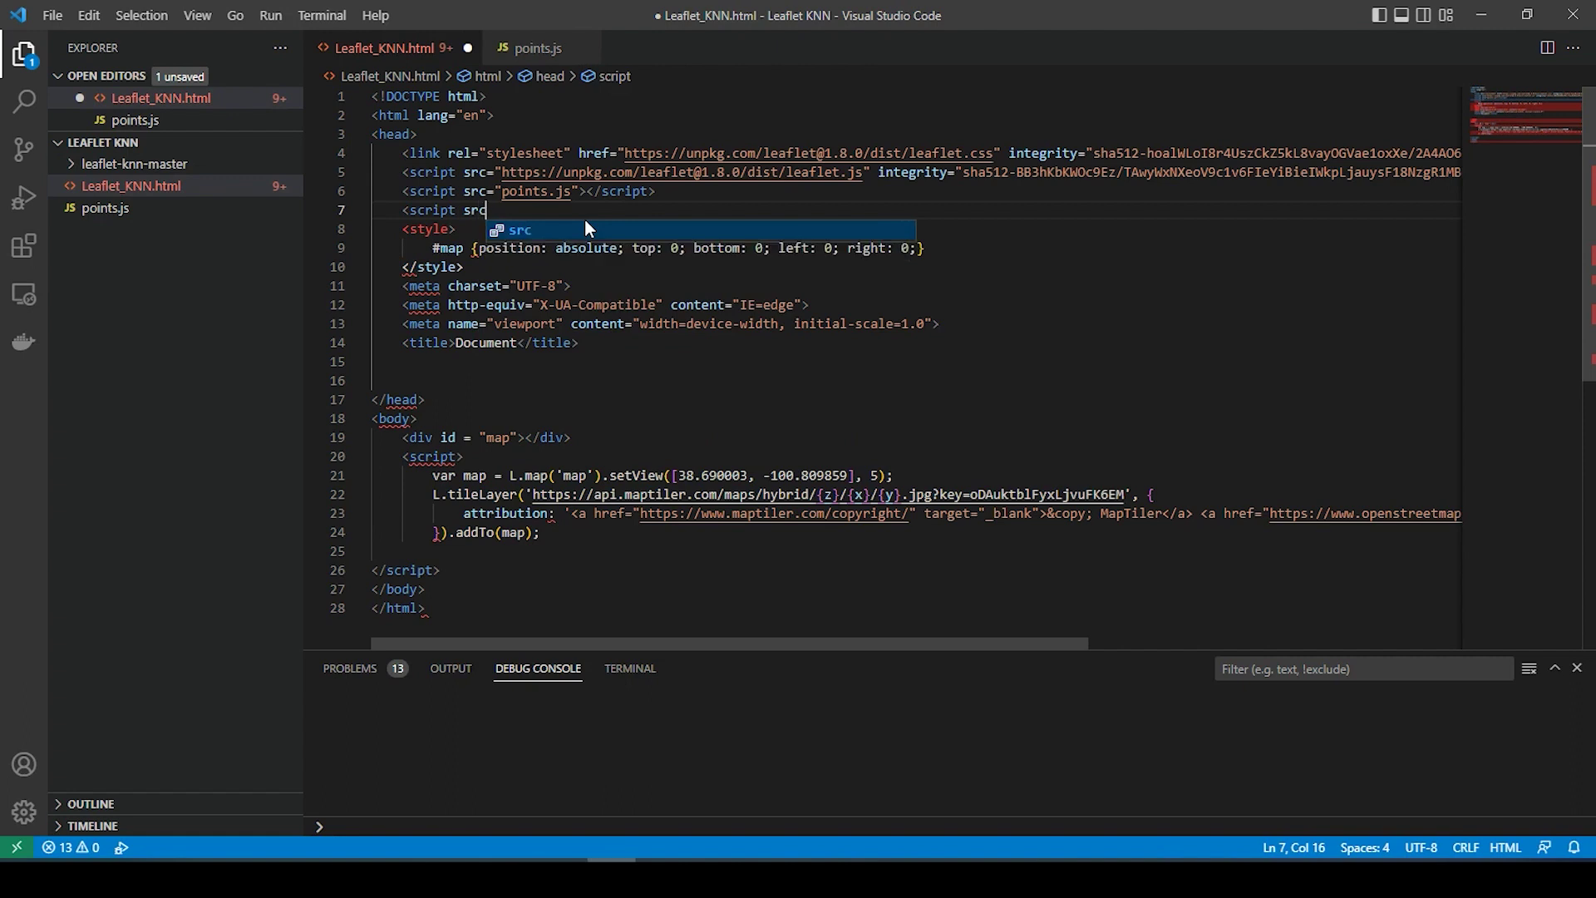
type("=")
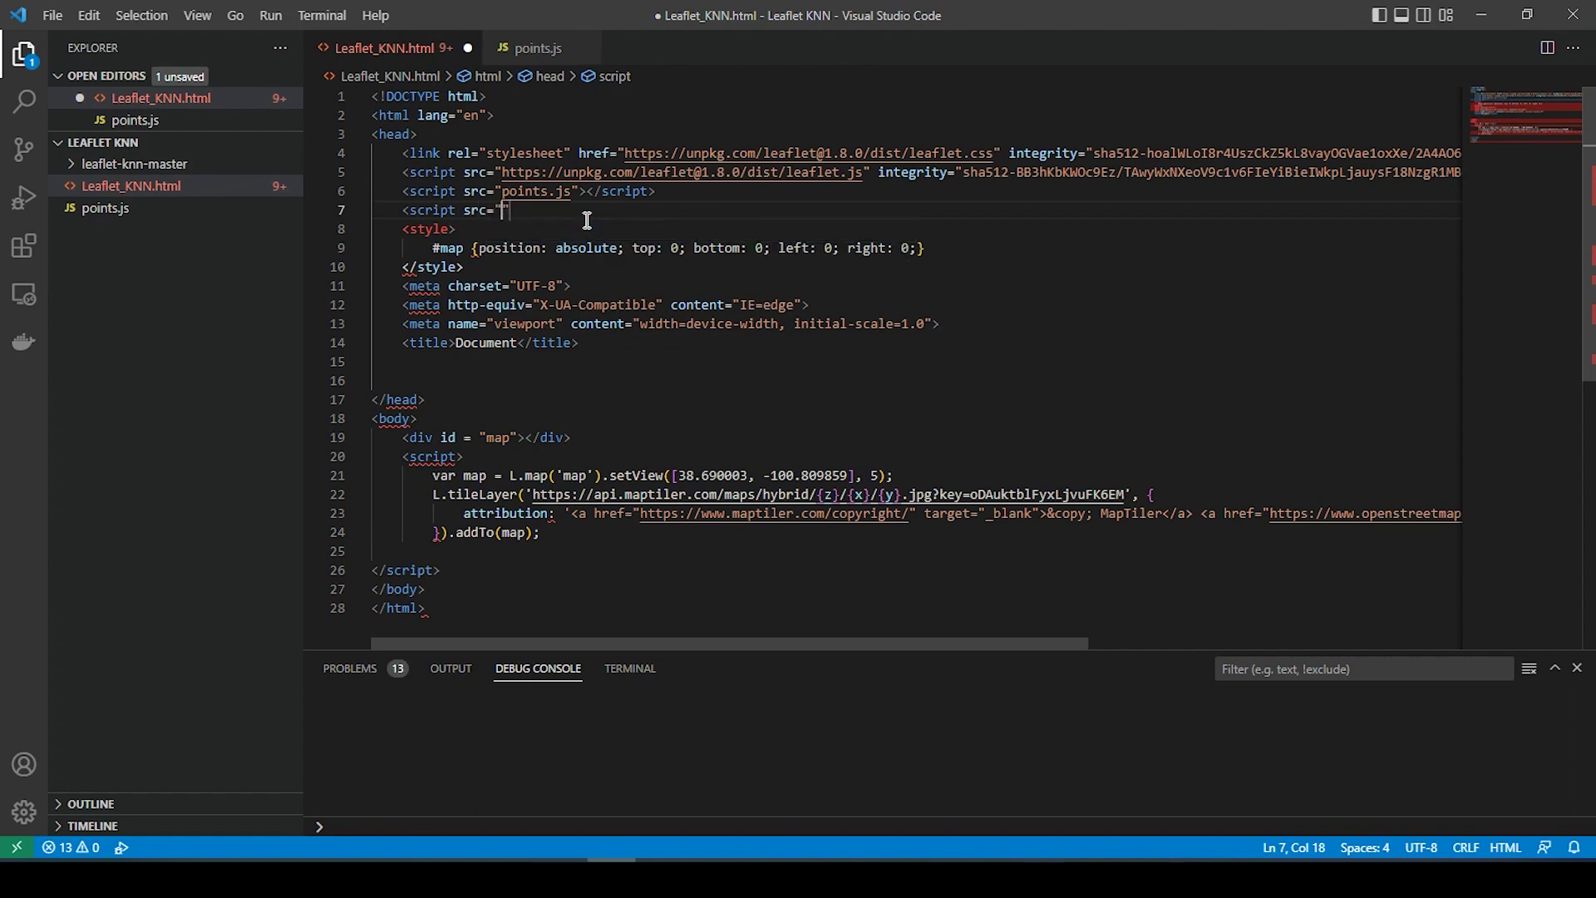
Set its src to the relative path of leaflet-knn.js inside leaflet-knn-master.
left_click(71, 167)
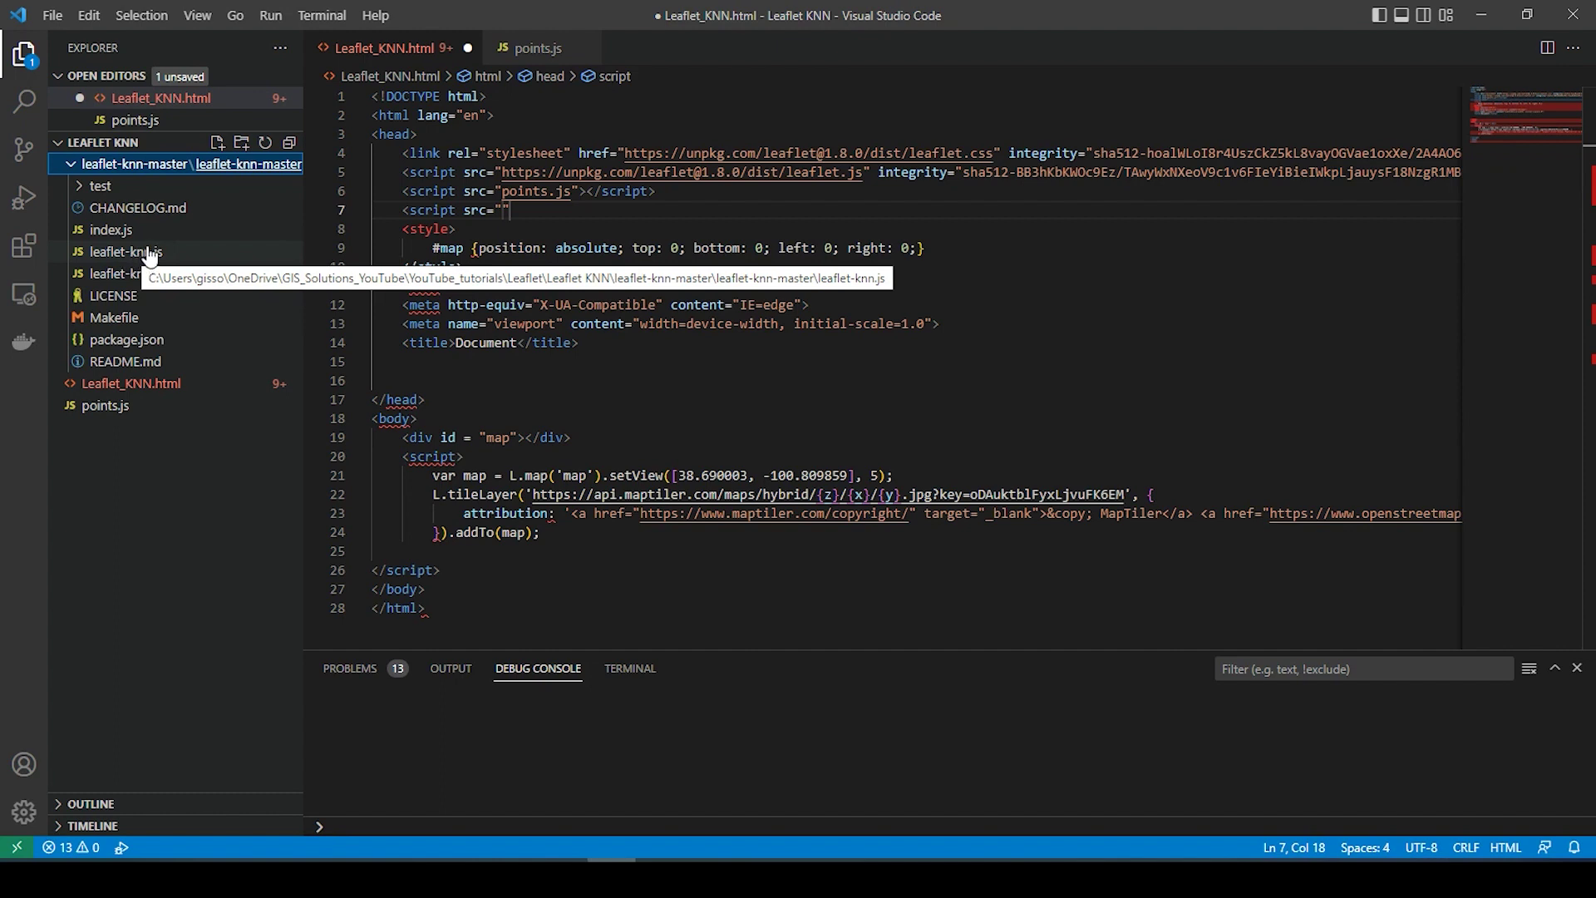
right_click(146, 251)
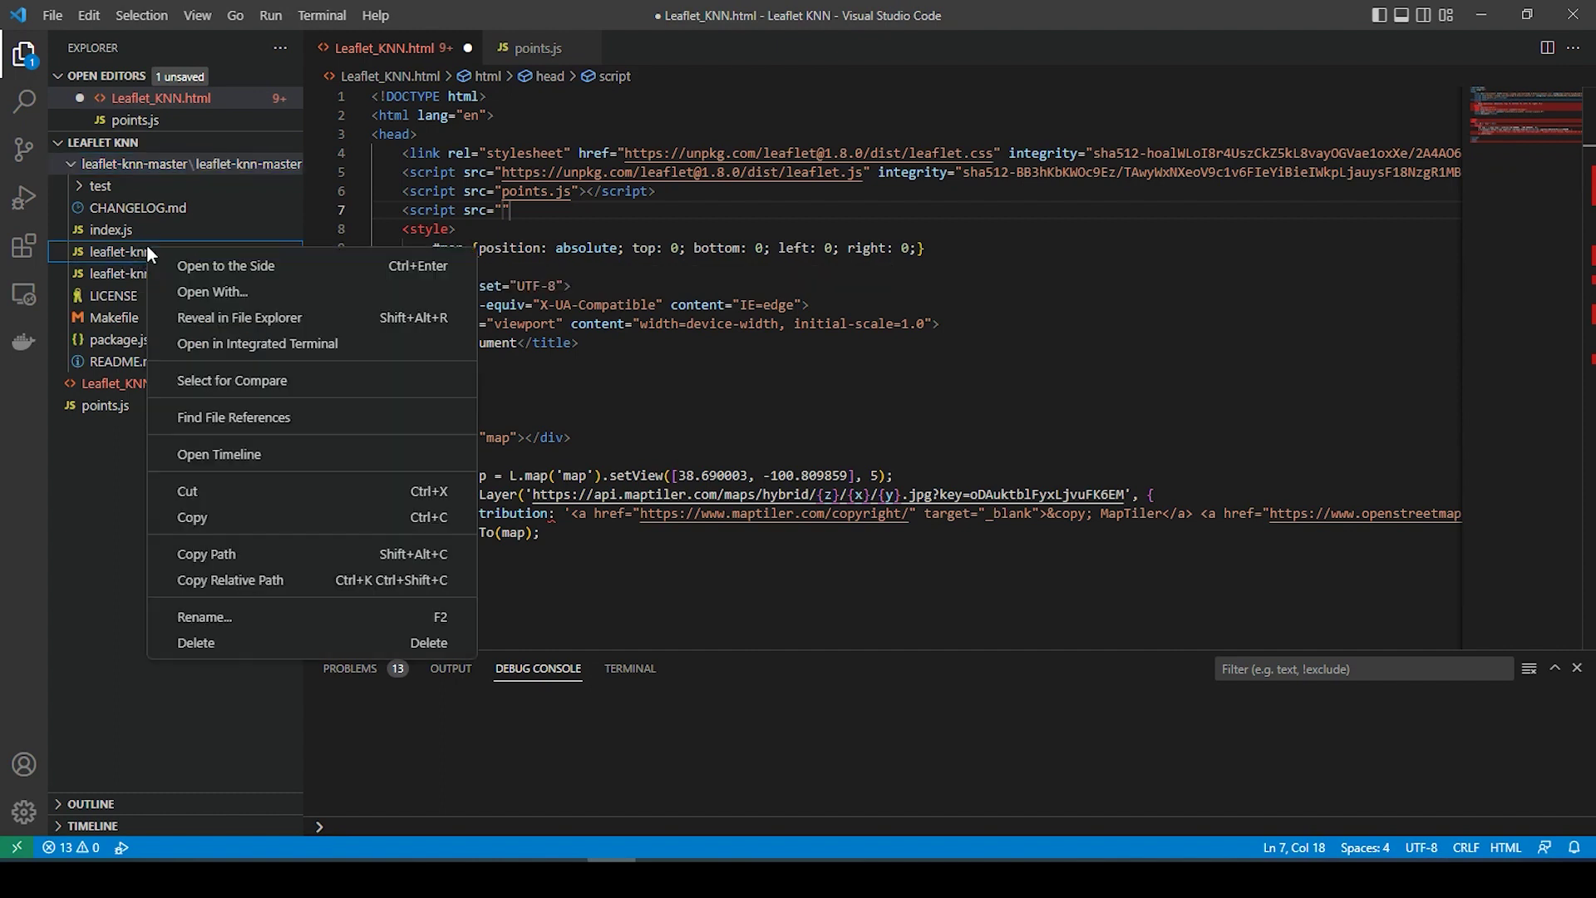
left_click(222, 585)
left_click(504, 210)
type("leaflet-knn-master\\leaflet-knn-master\\leaflet-knn.js")
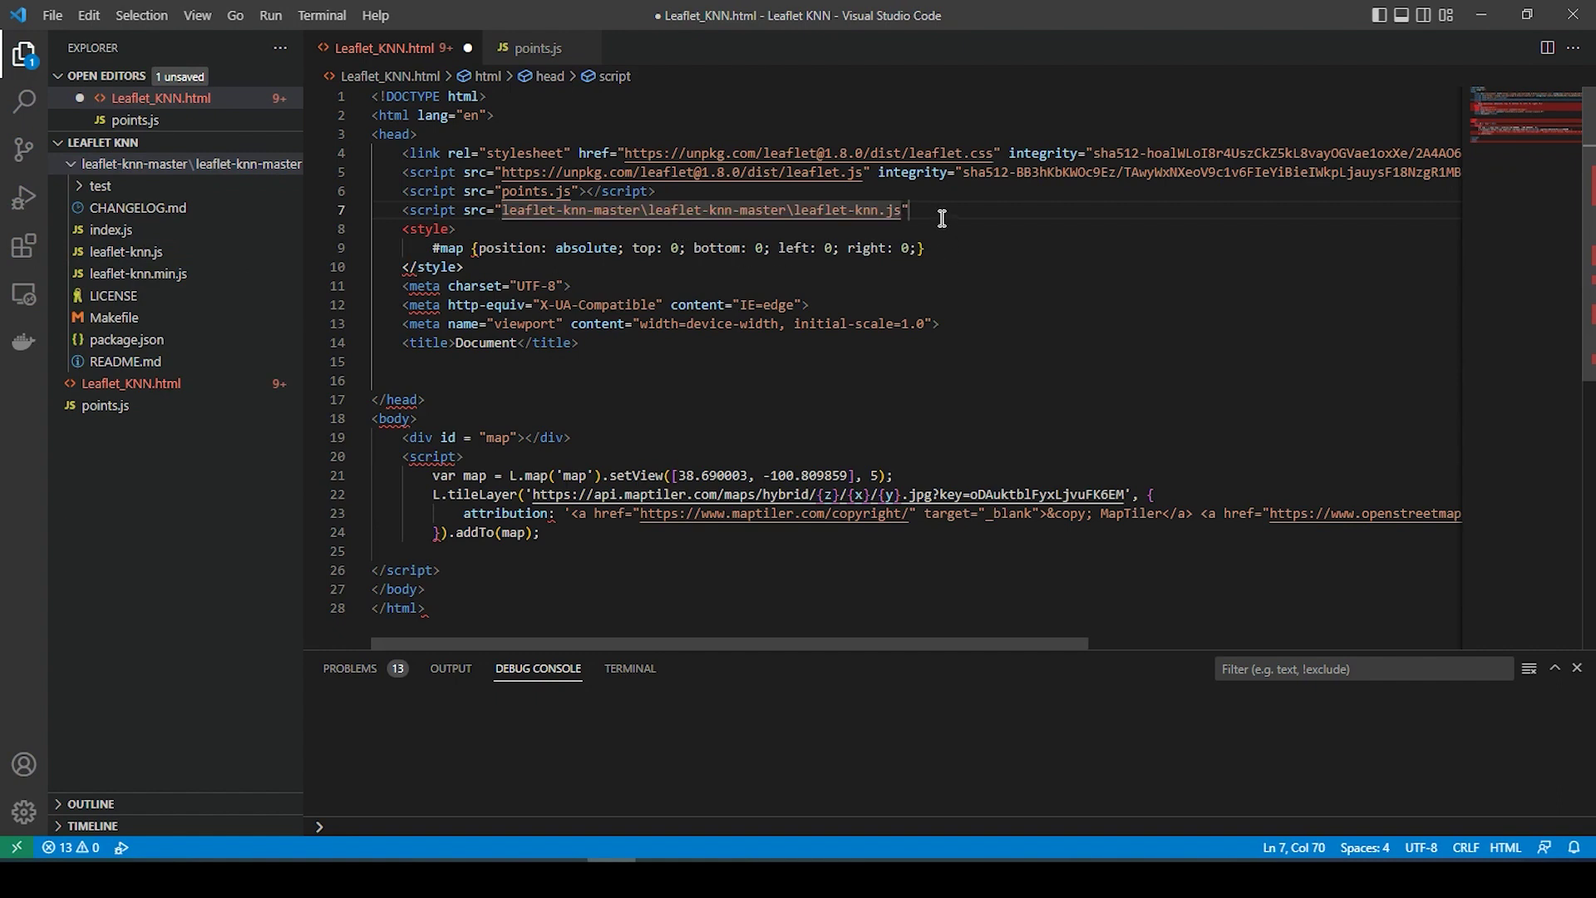
key("Right")
type(">")
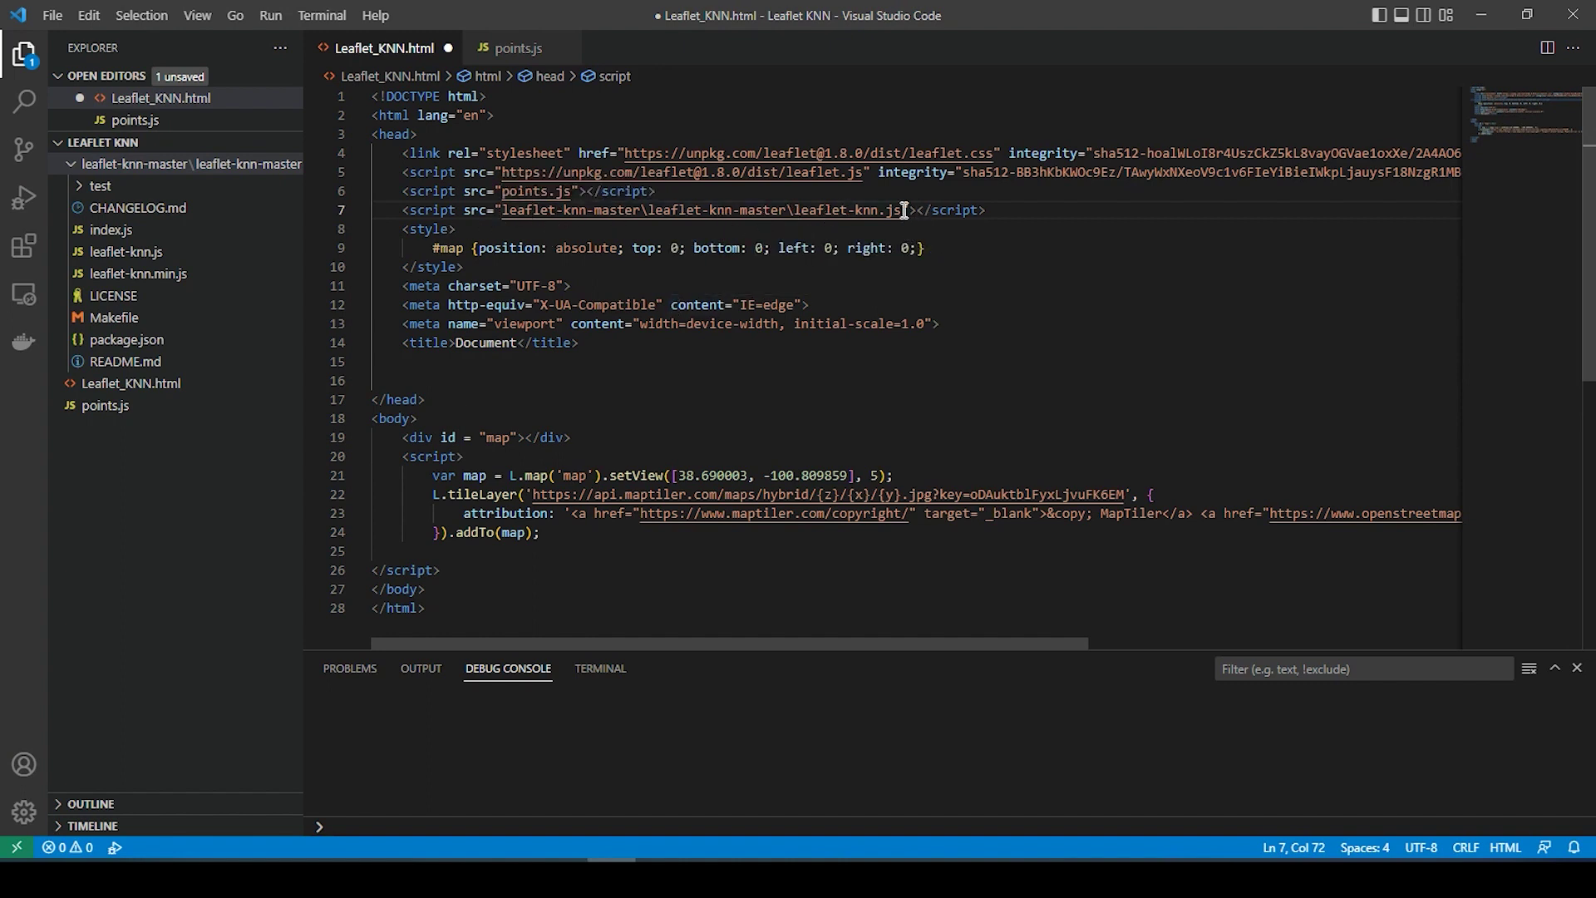
Add var points = L.geoJSON(points).addTo(map); below the tile layer, save, and check Chrome.
left_click(554, 535)
key("Return")
key("Return")
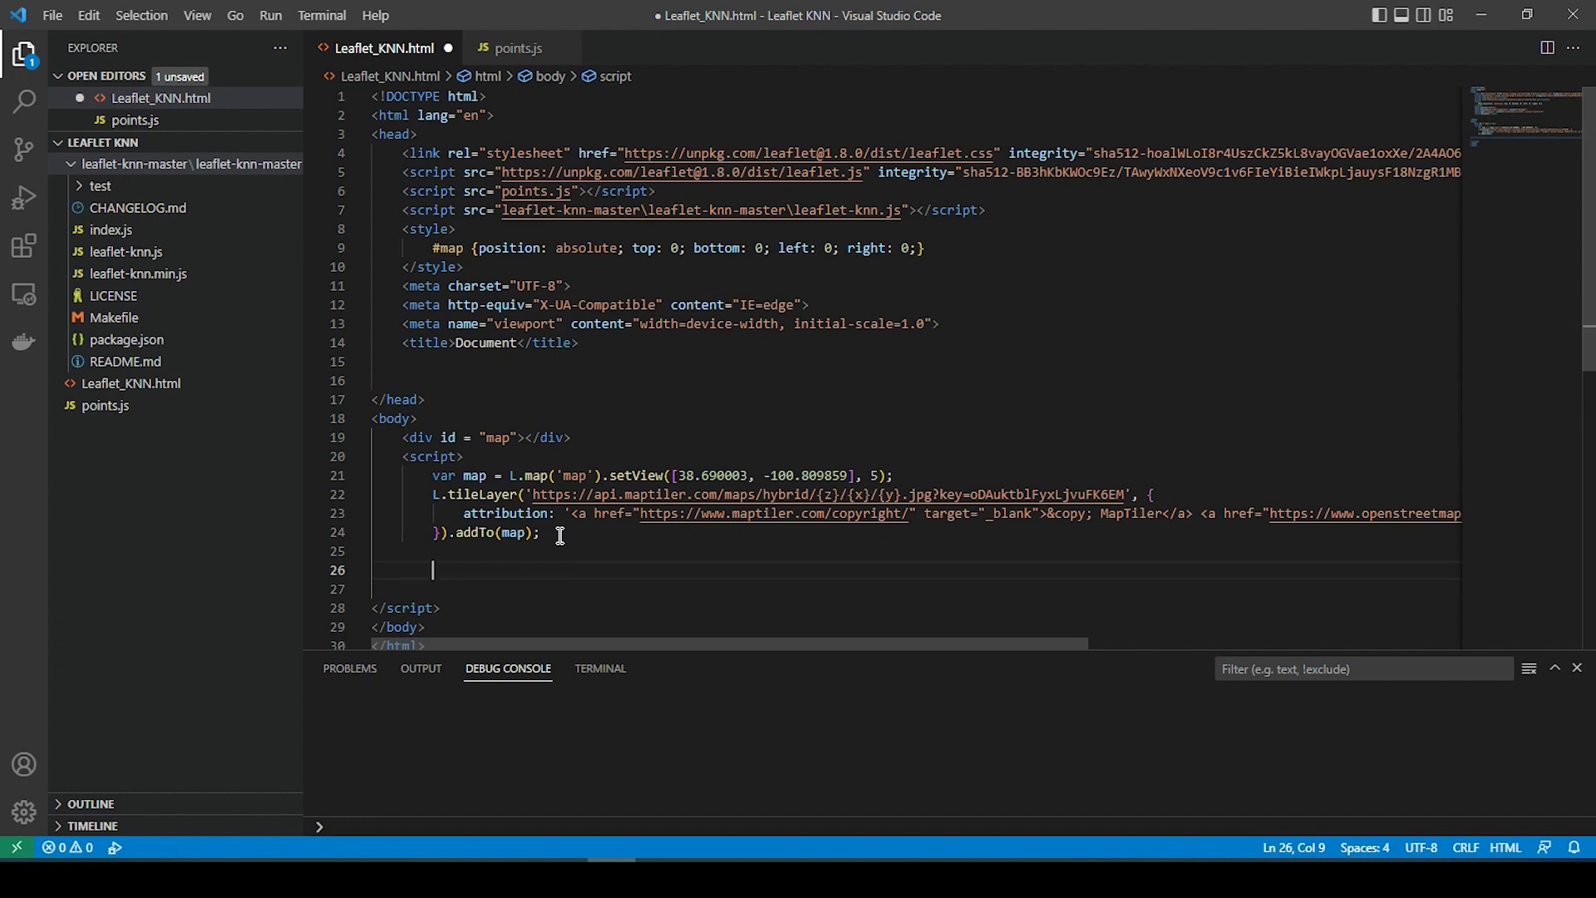
type("var points")
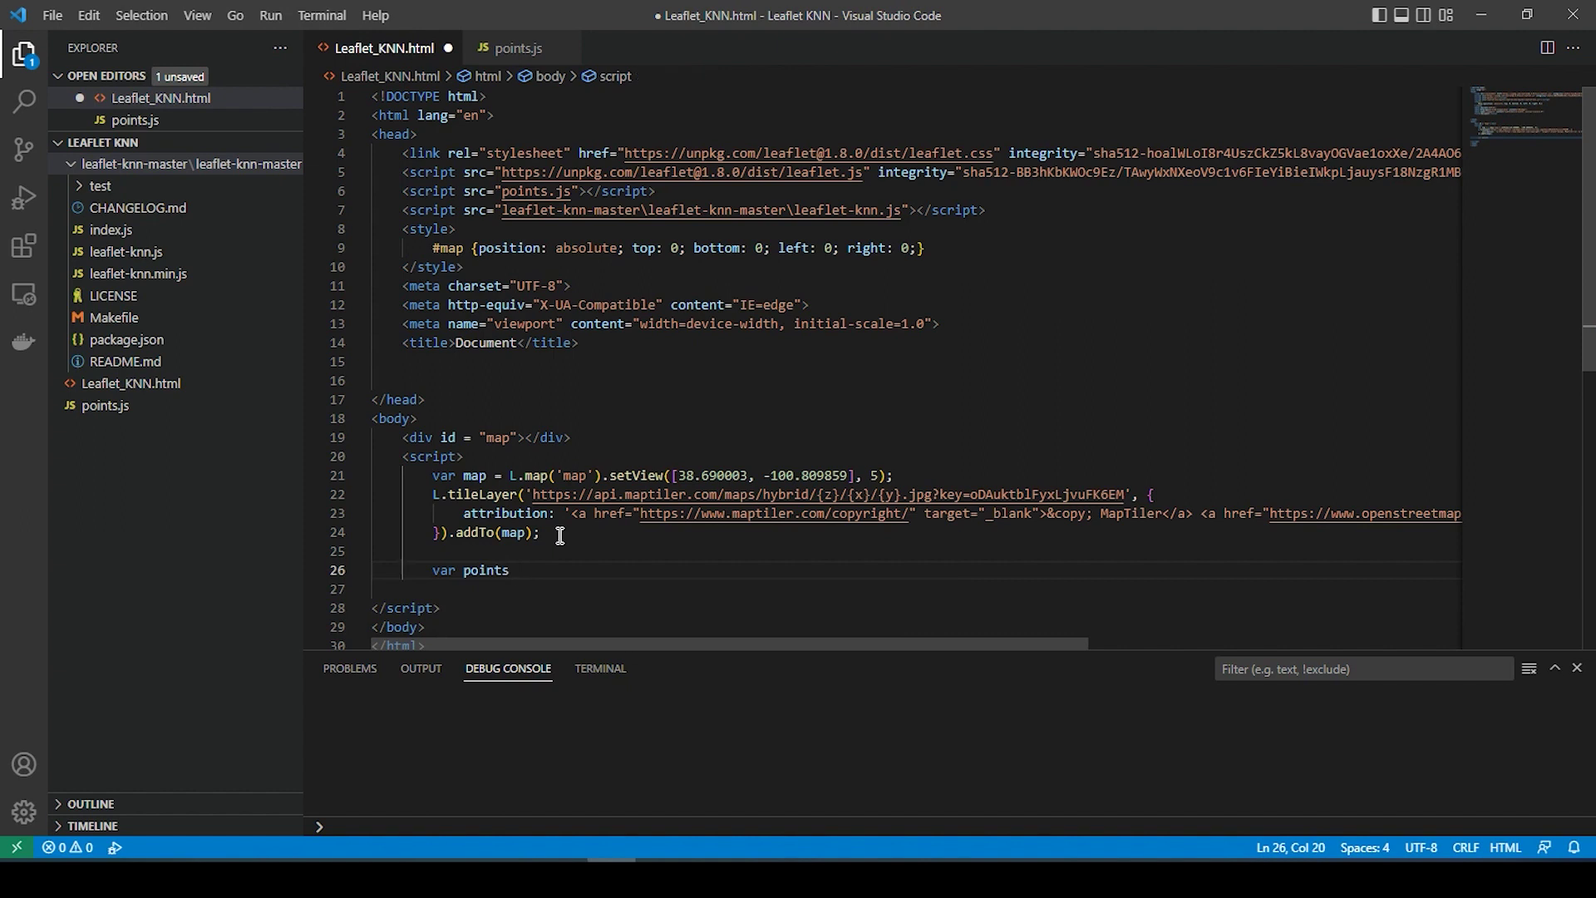
type(" = L.geoJSON")
type("(")
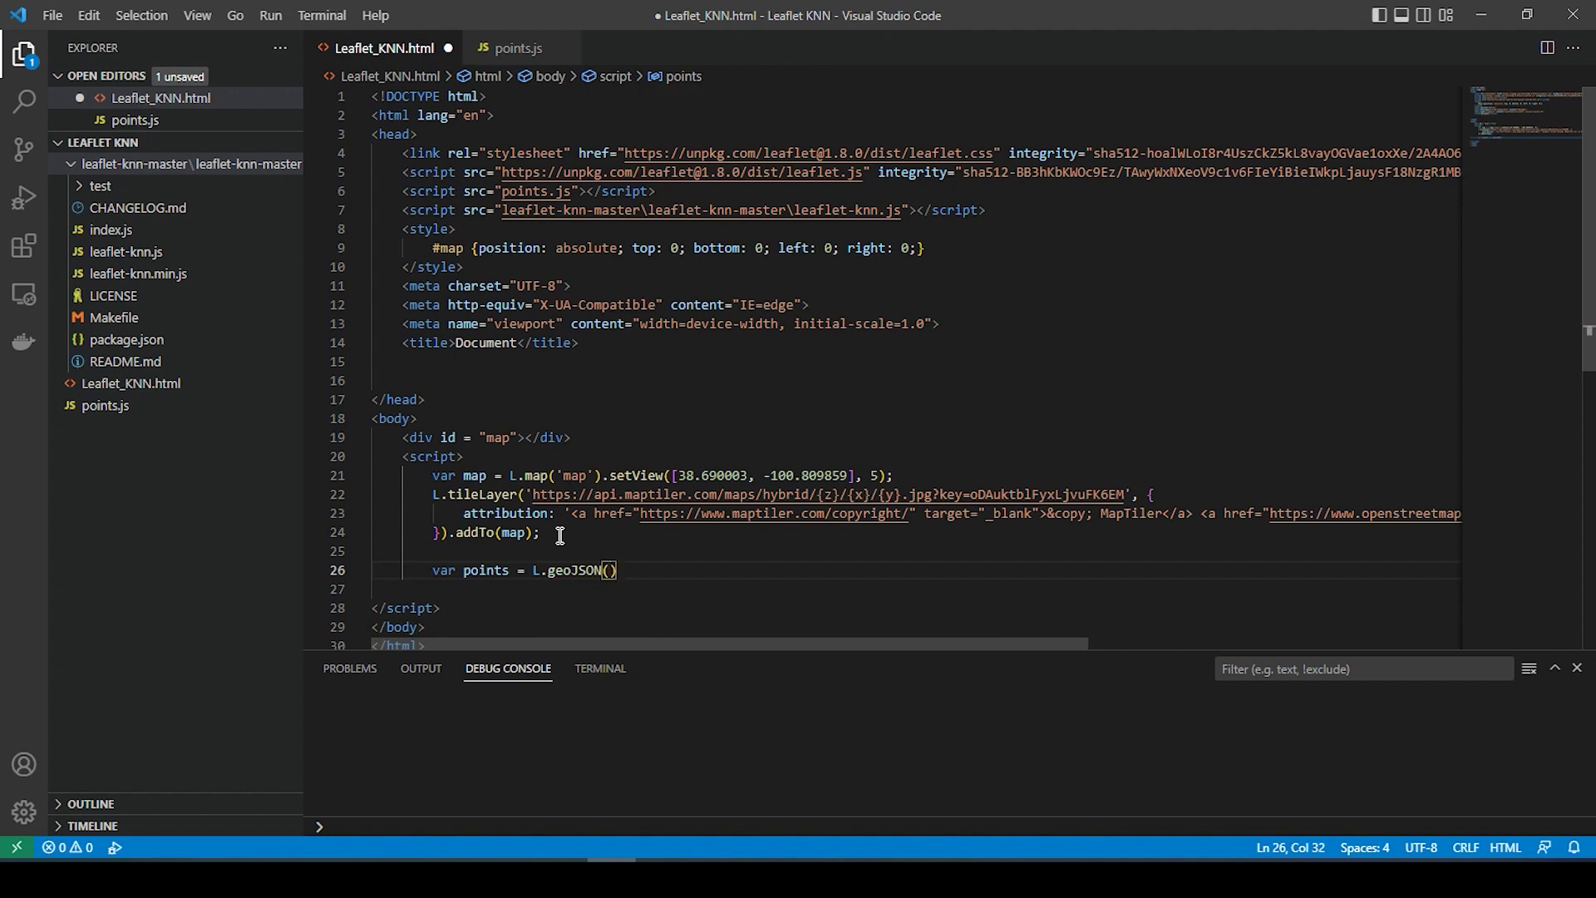
type("points)")
type(".addTo(")
type("map")
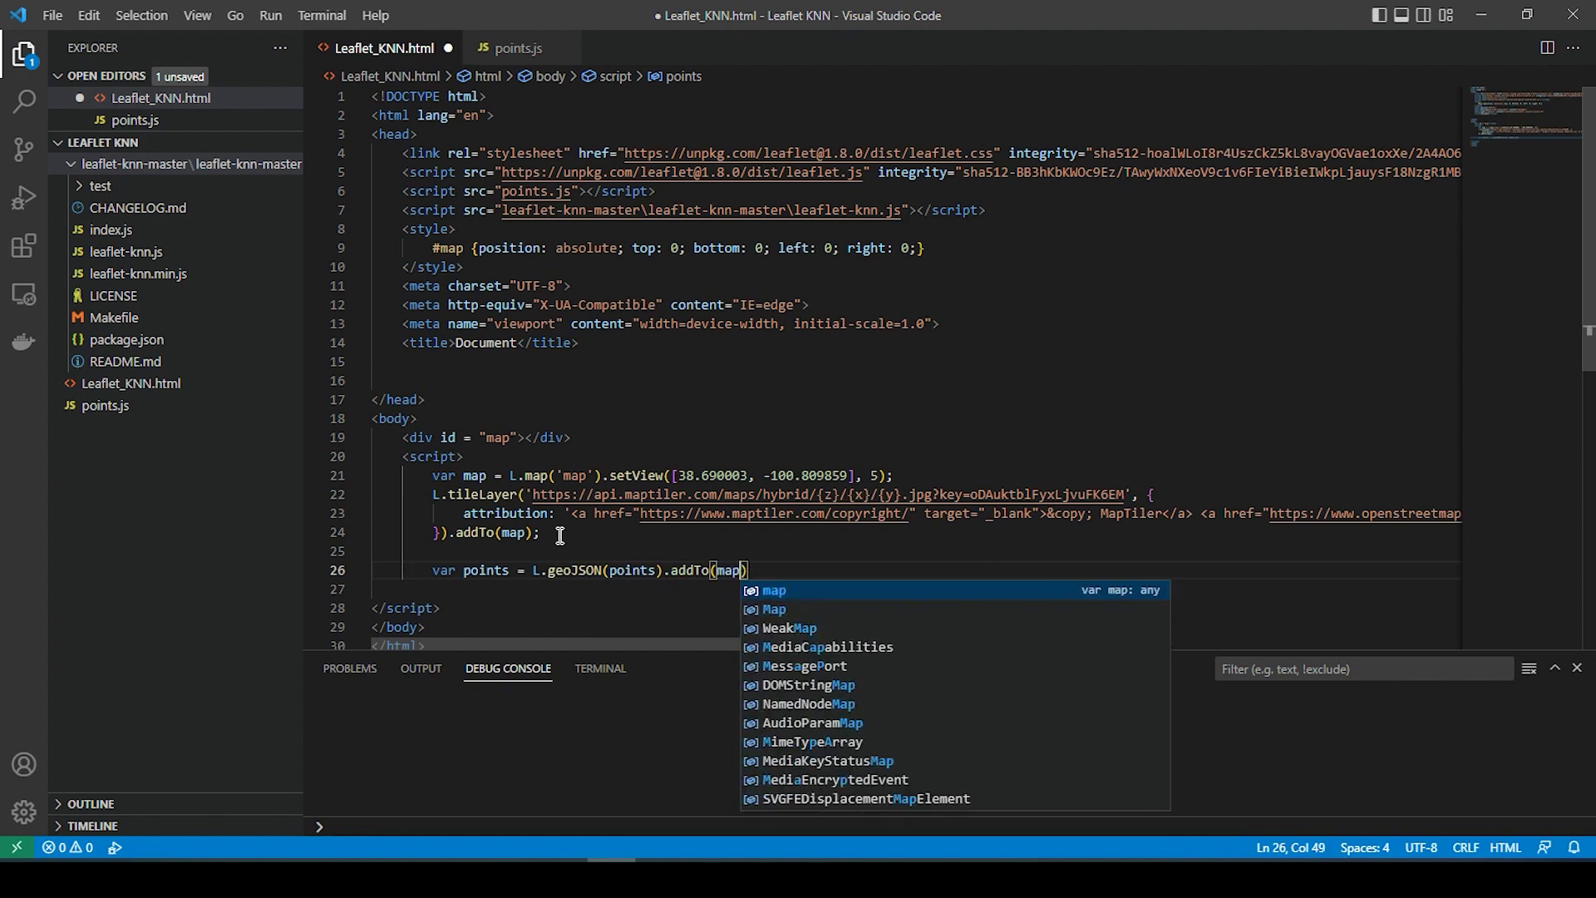
type(");")
key("ctrl+s")
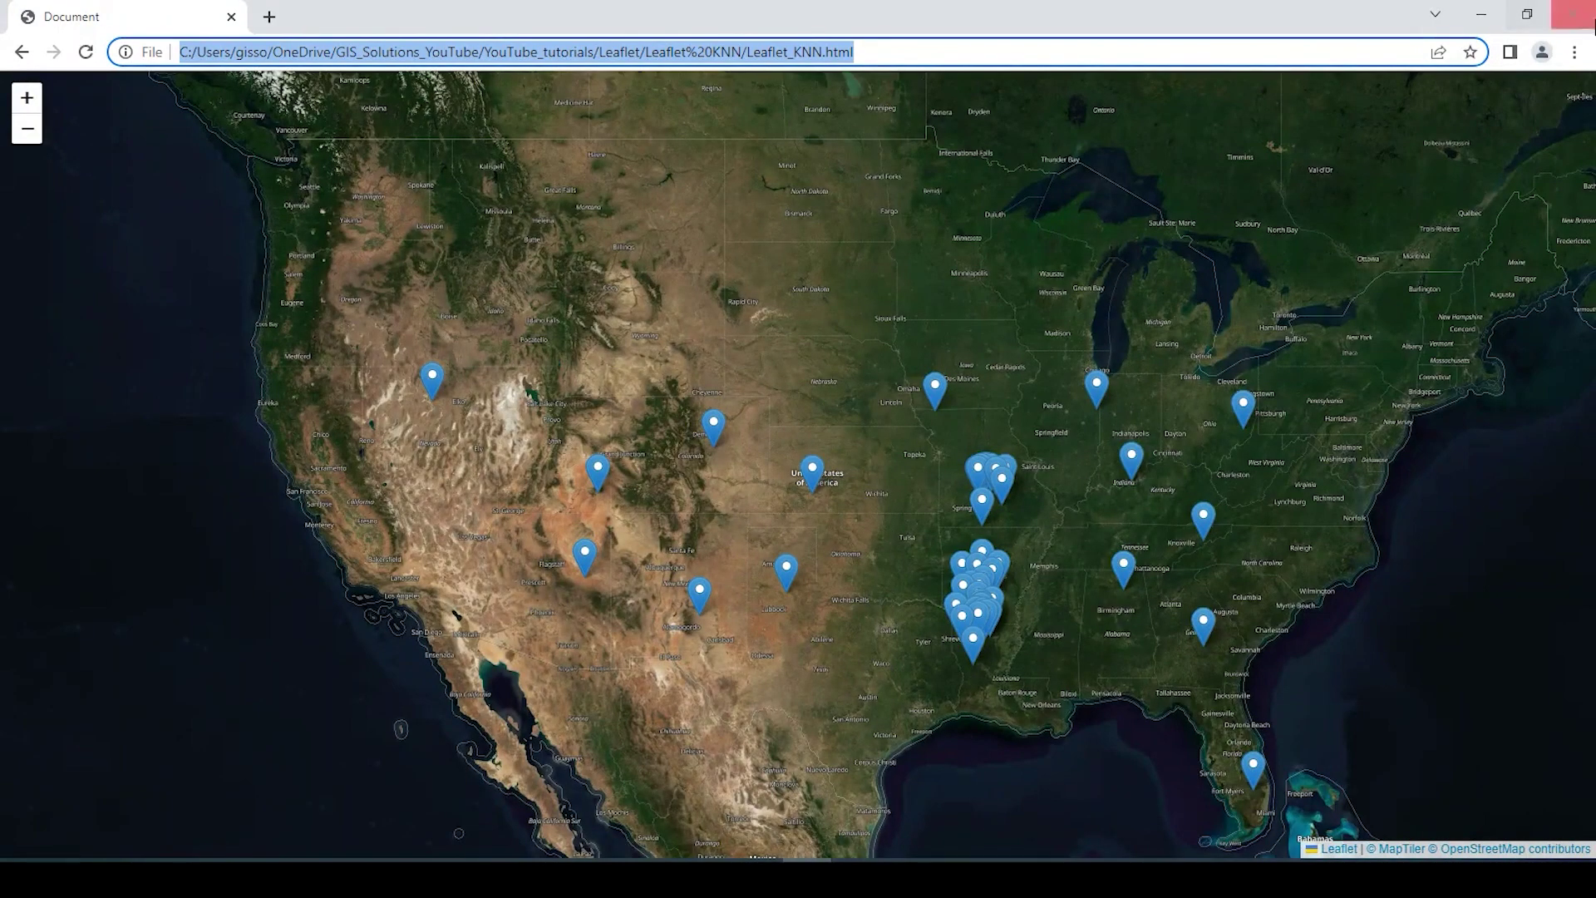
key("alt+Tab")
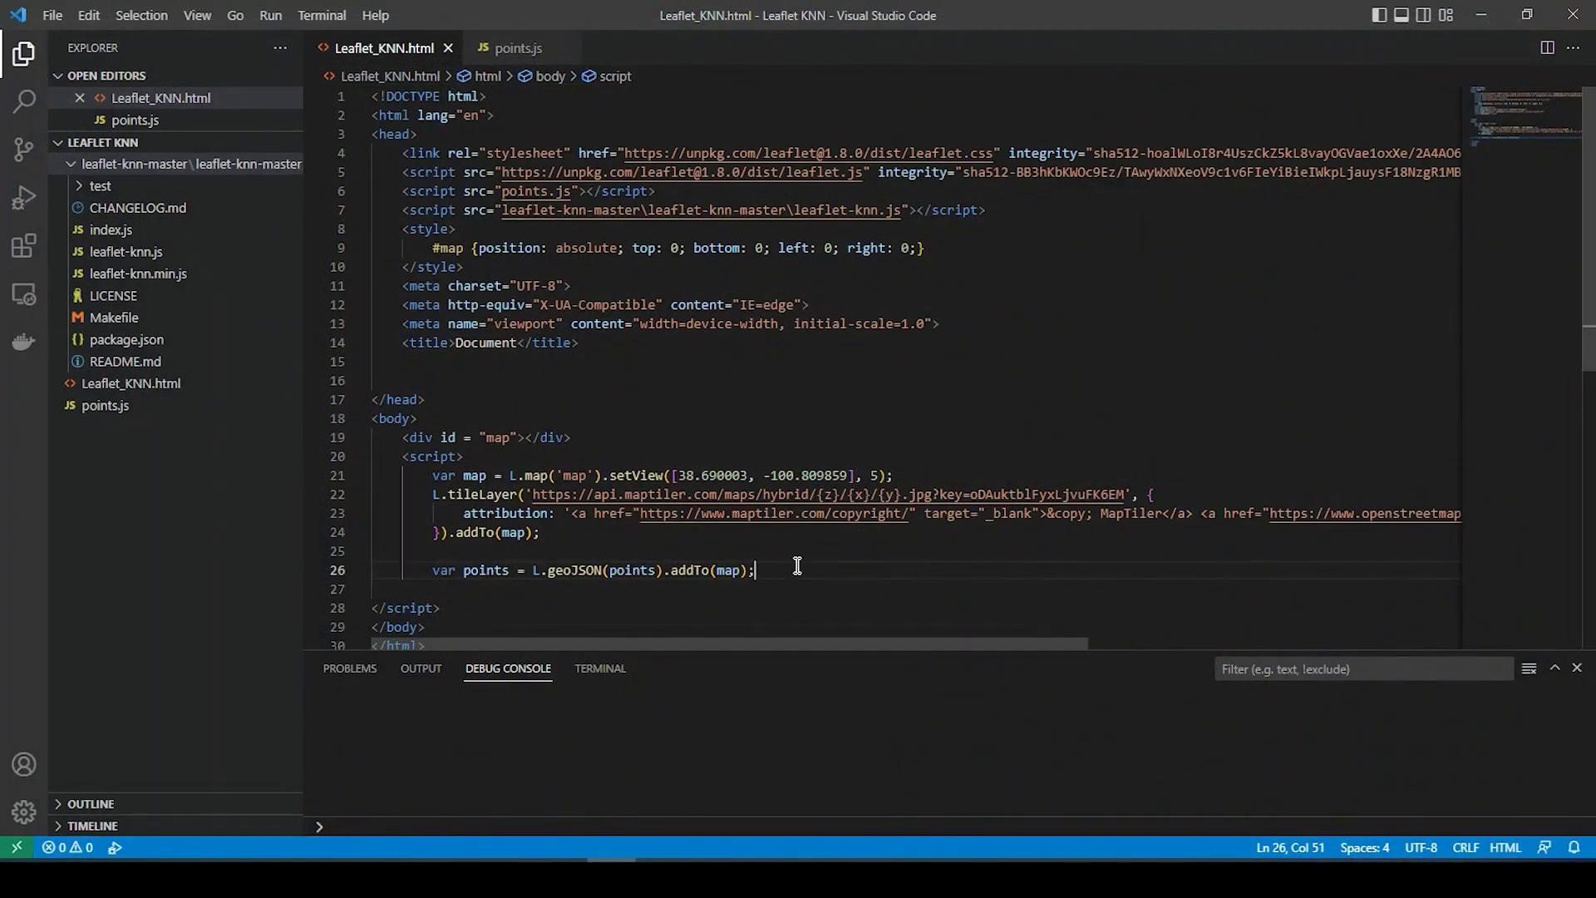
Add pointIndex = leafletKnn(points); followed by map.on('click', function(ev){ on line 27.
key("Return")
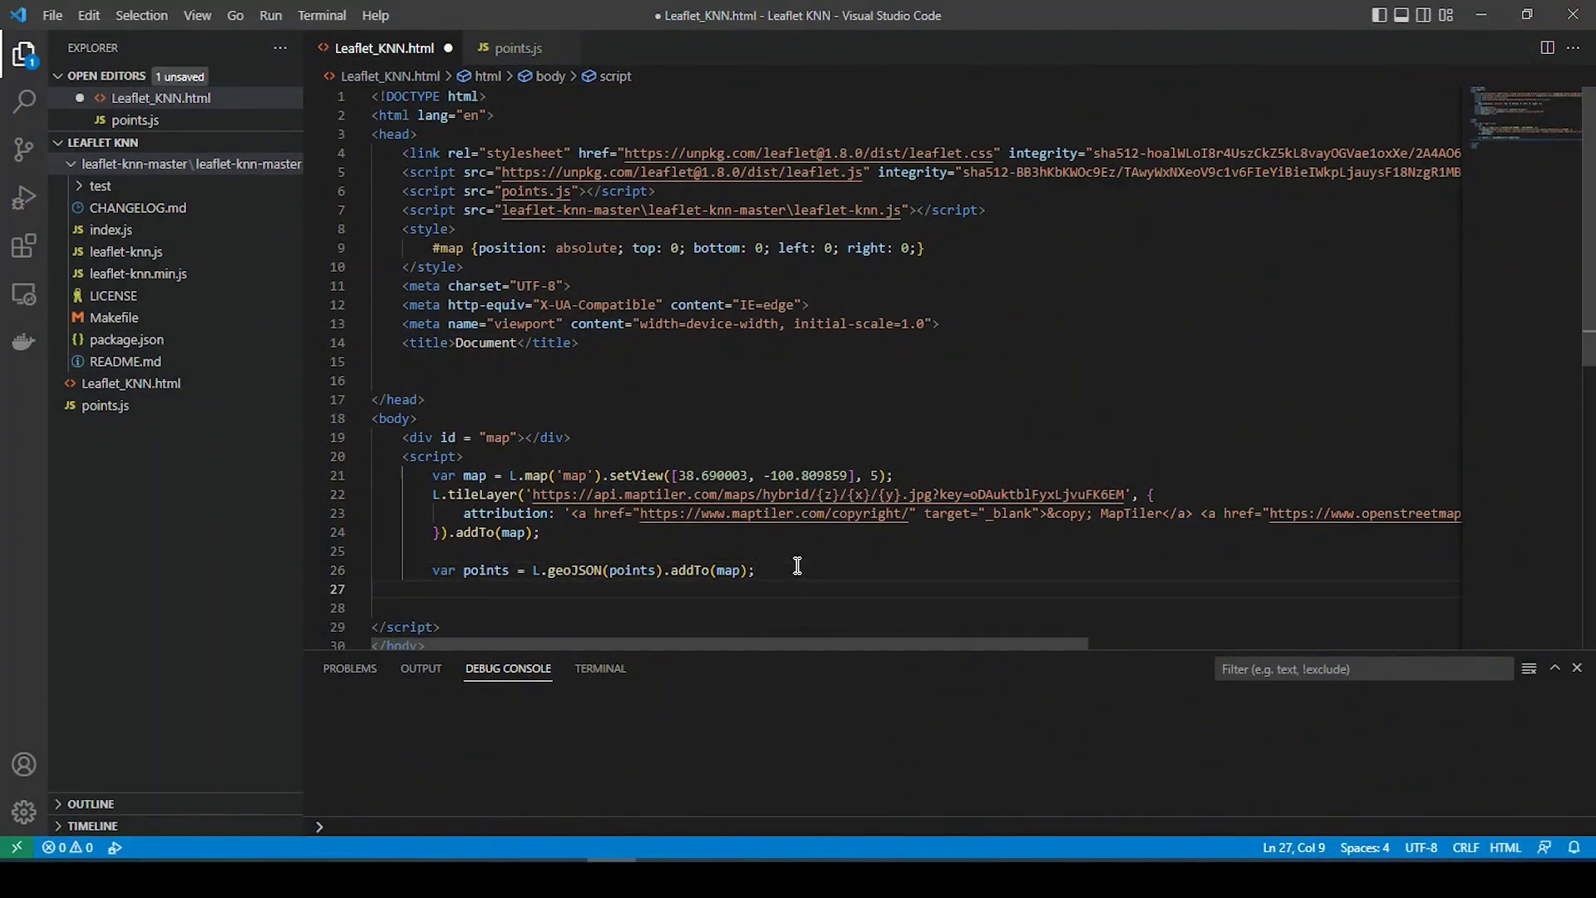
type("pointIndex = leafletKnn")
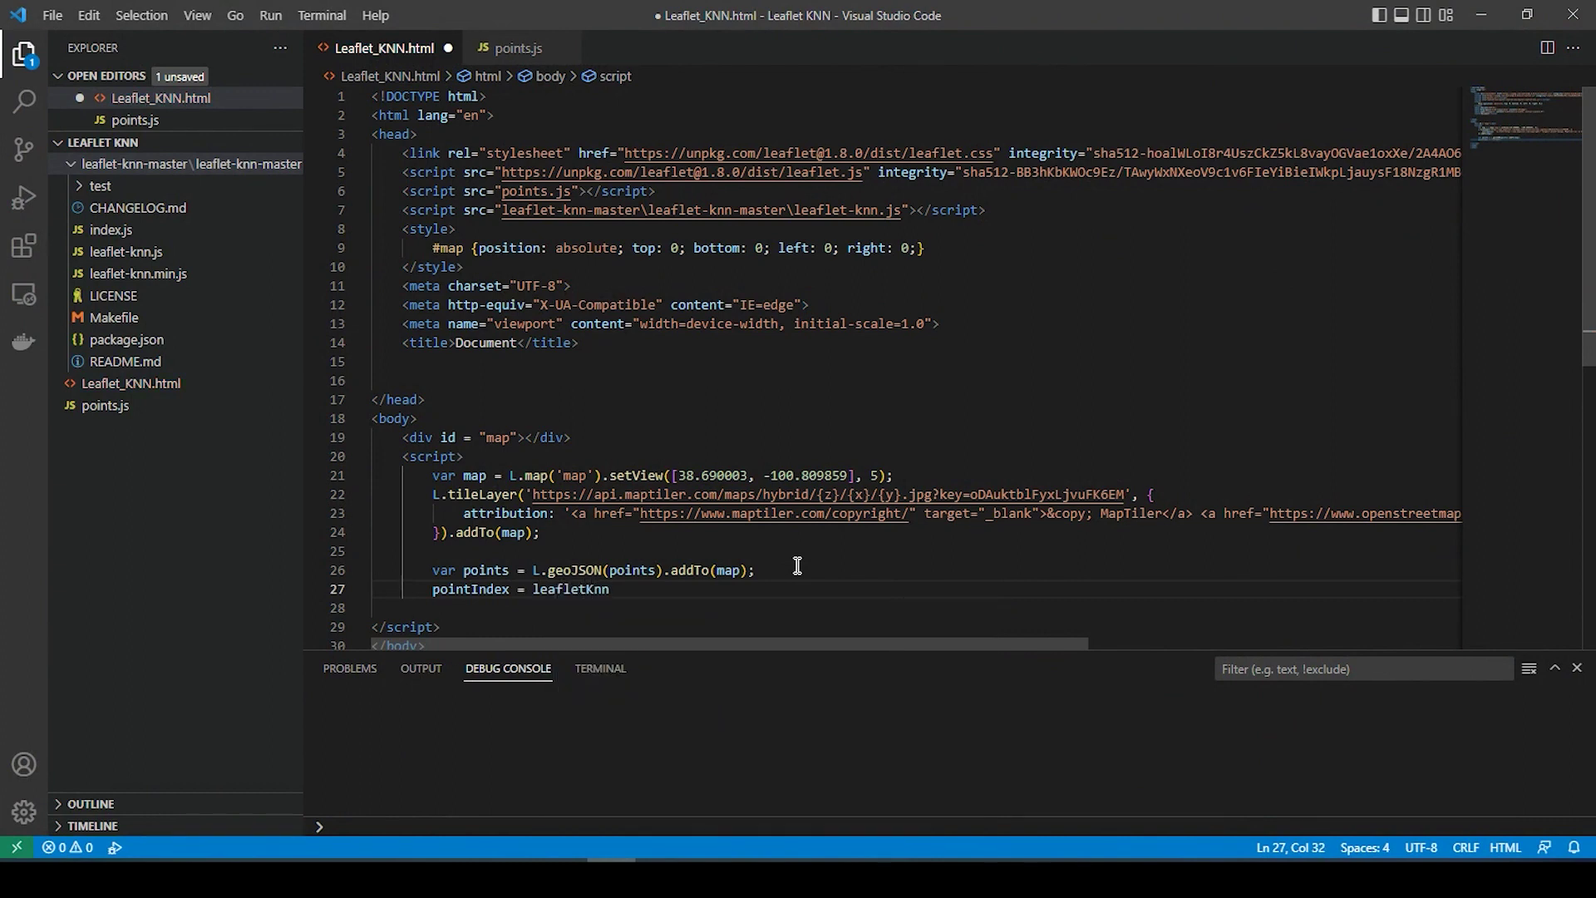
type("(p")
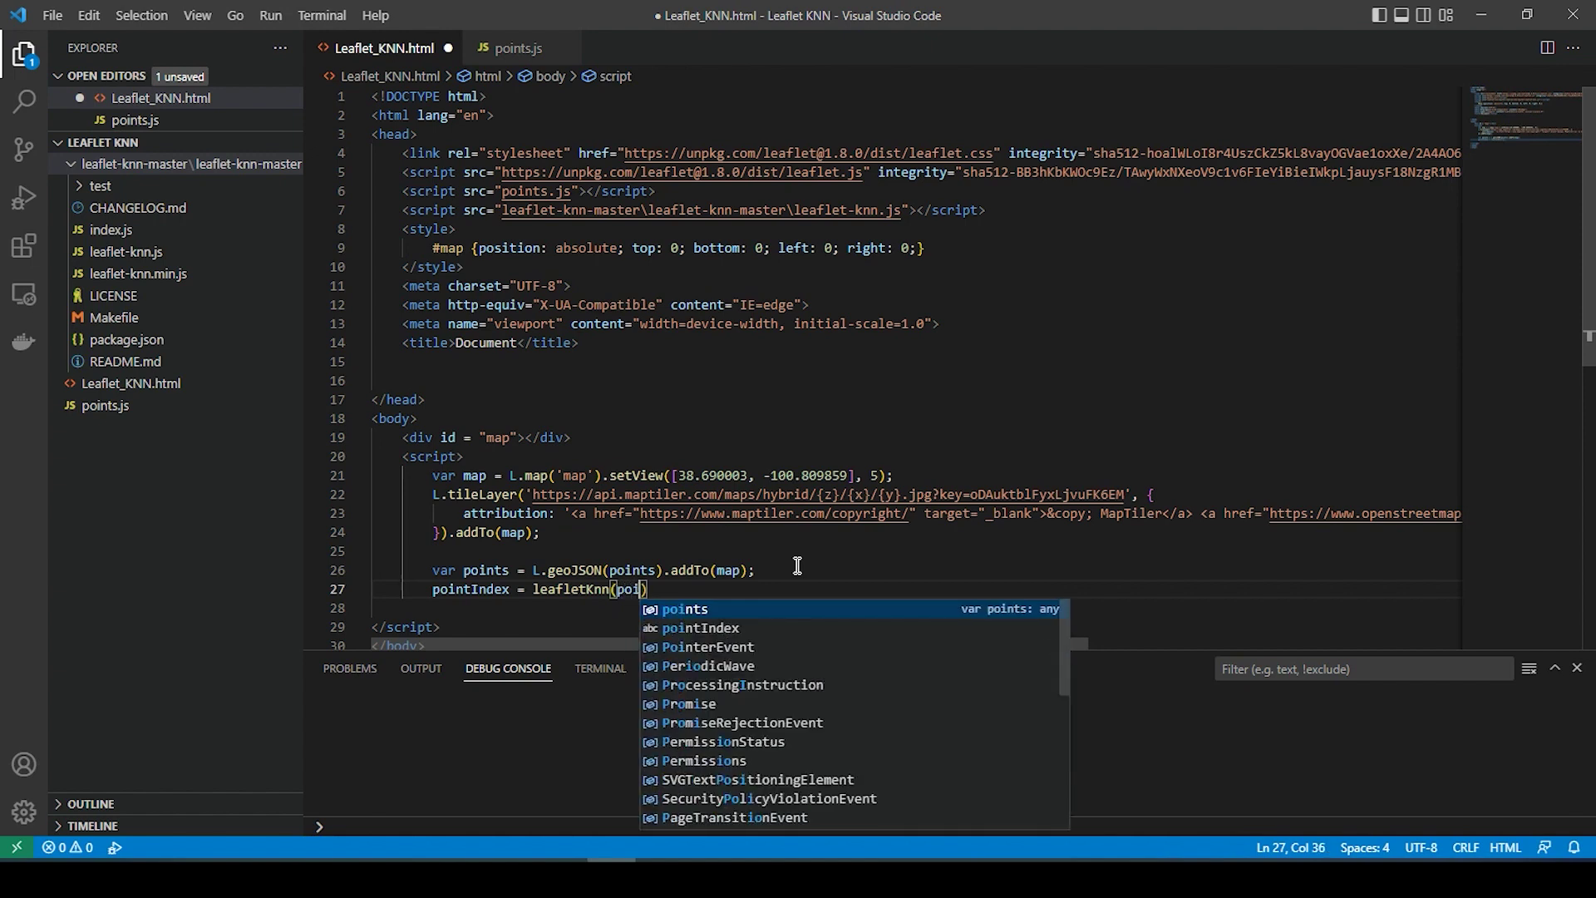
type("oints)")
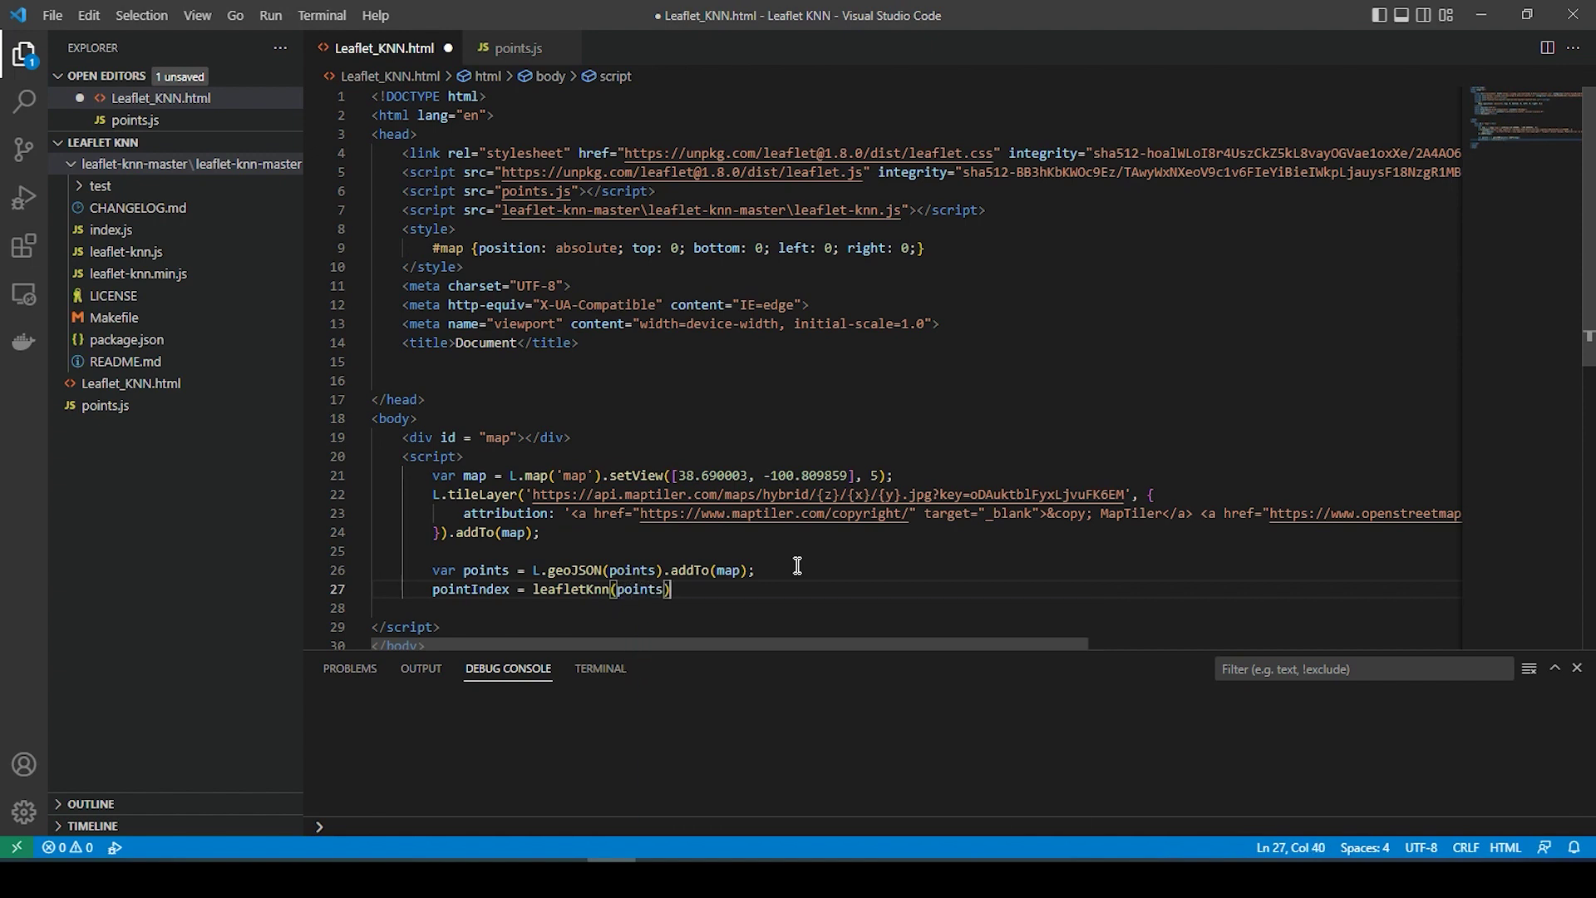
type(";")
key("Return")
type("map.on")
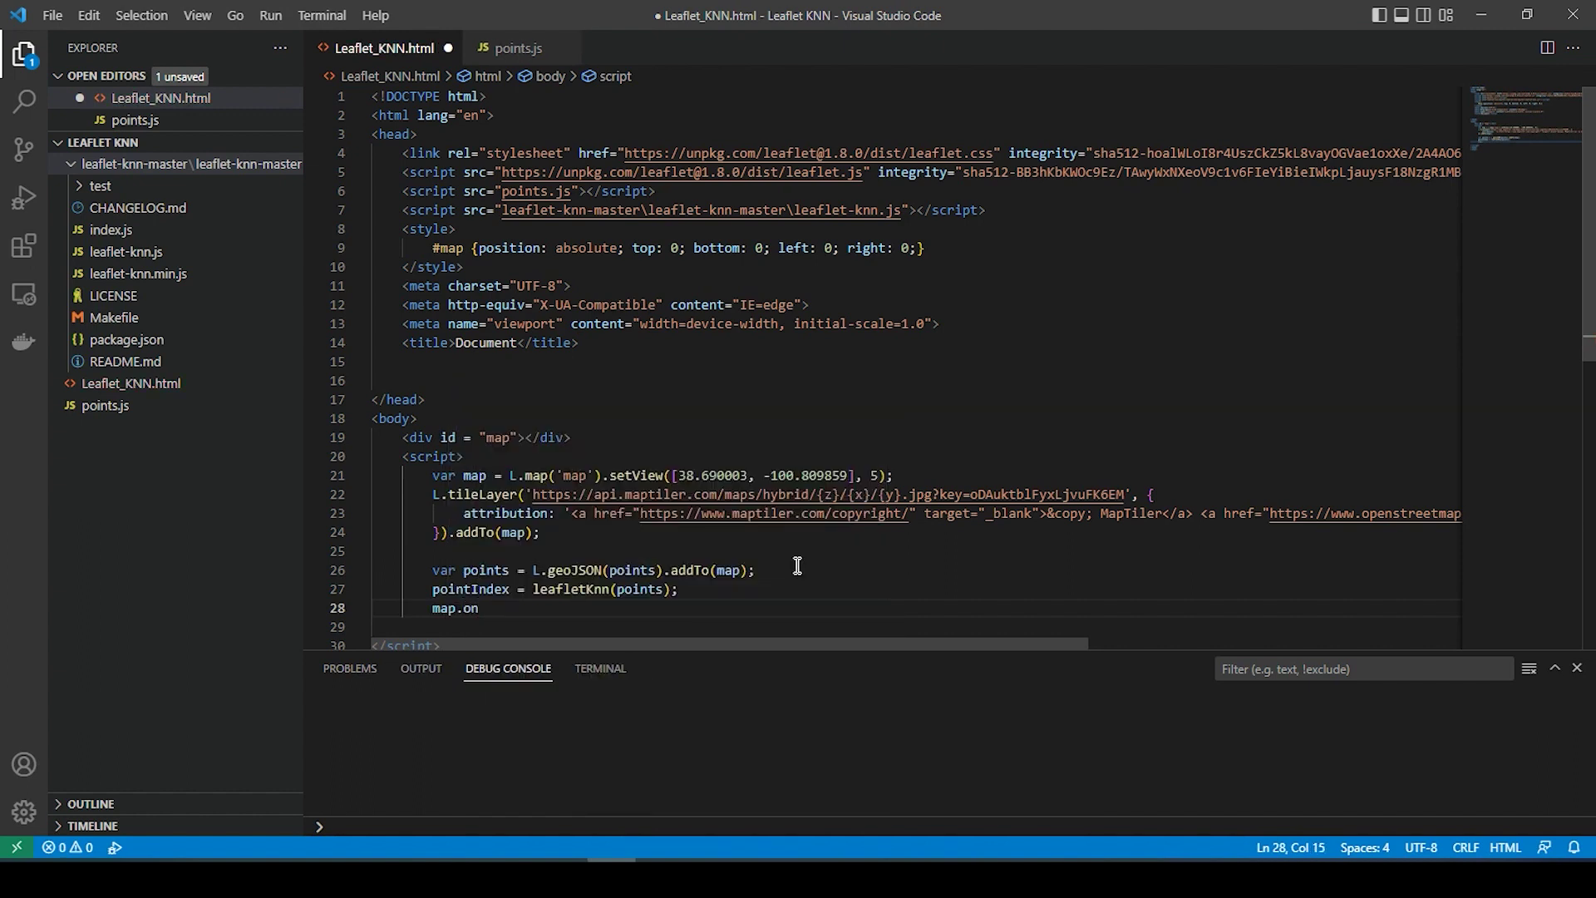
type("('click")
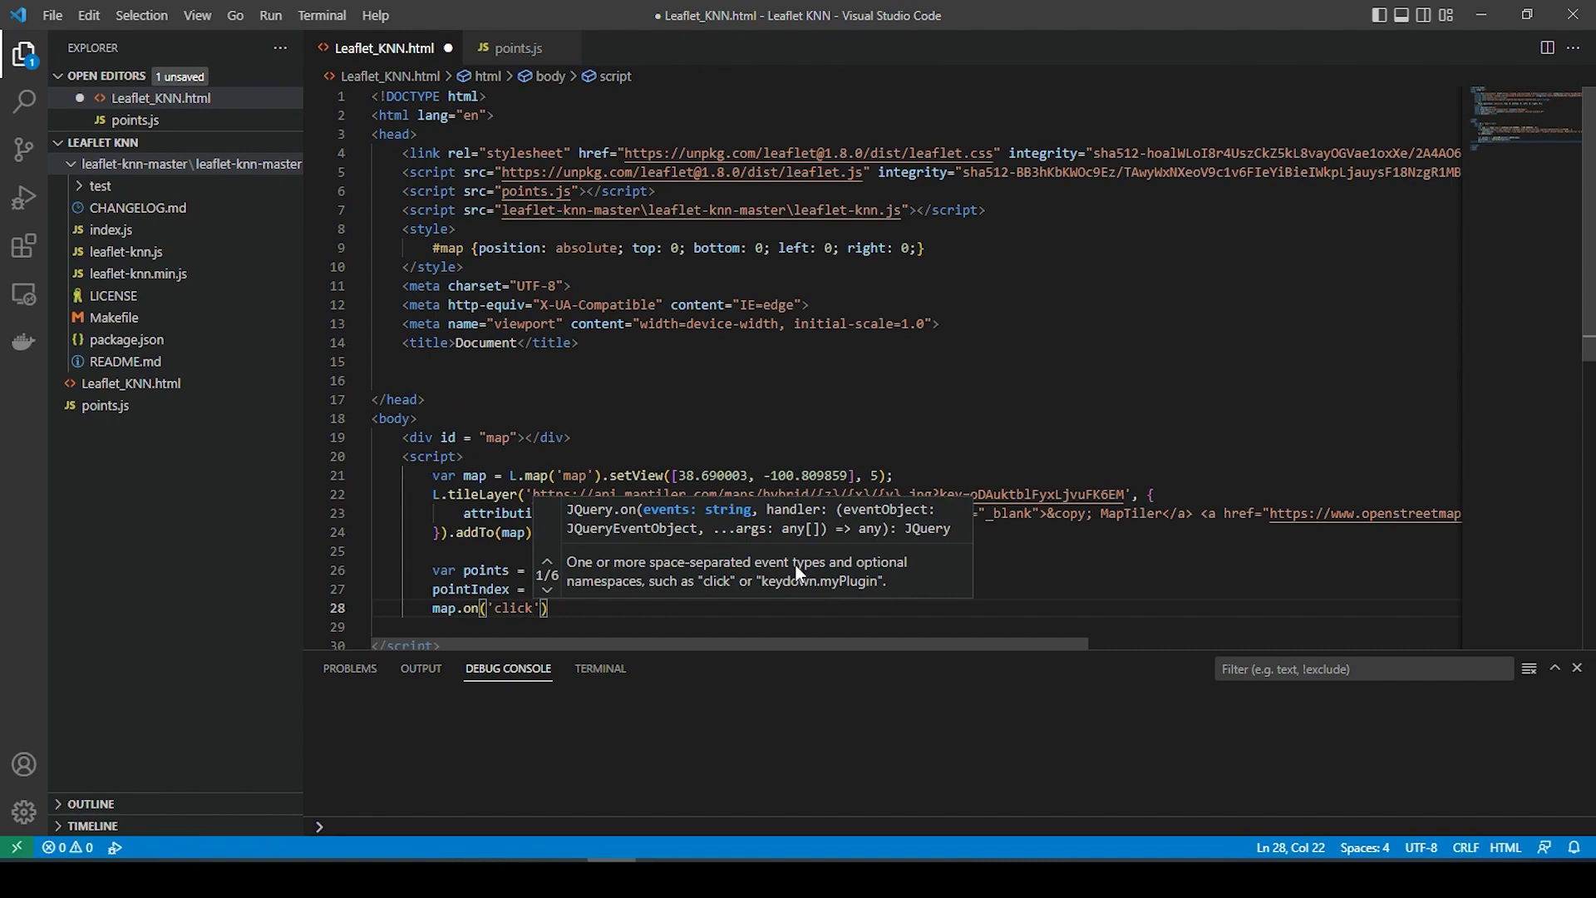
type("',")
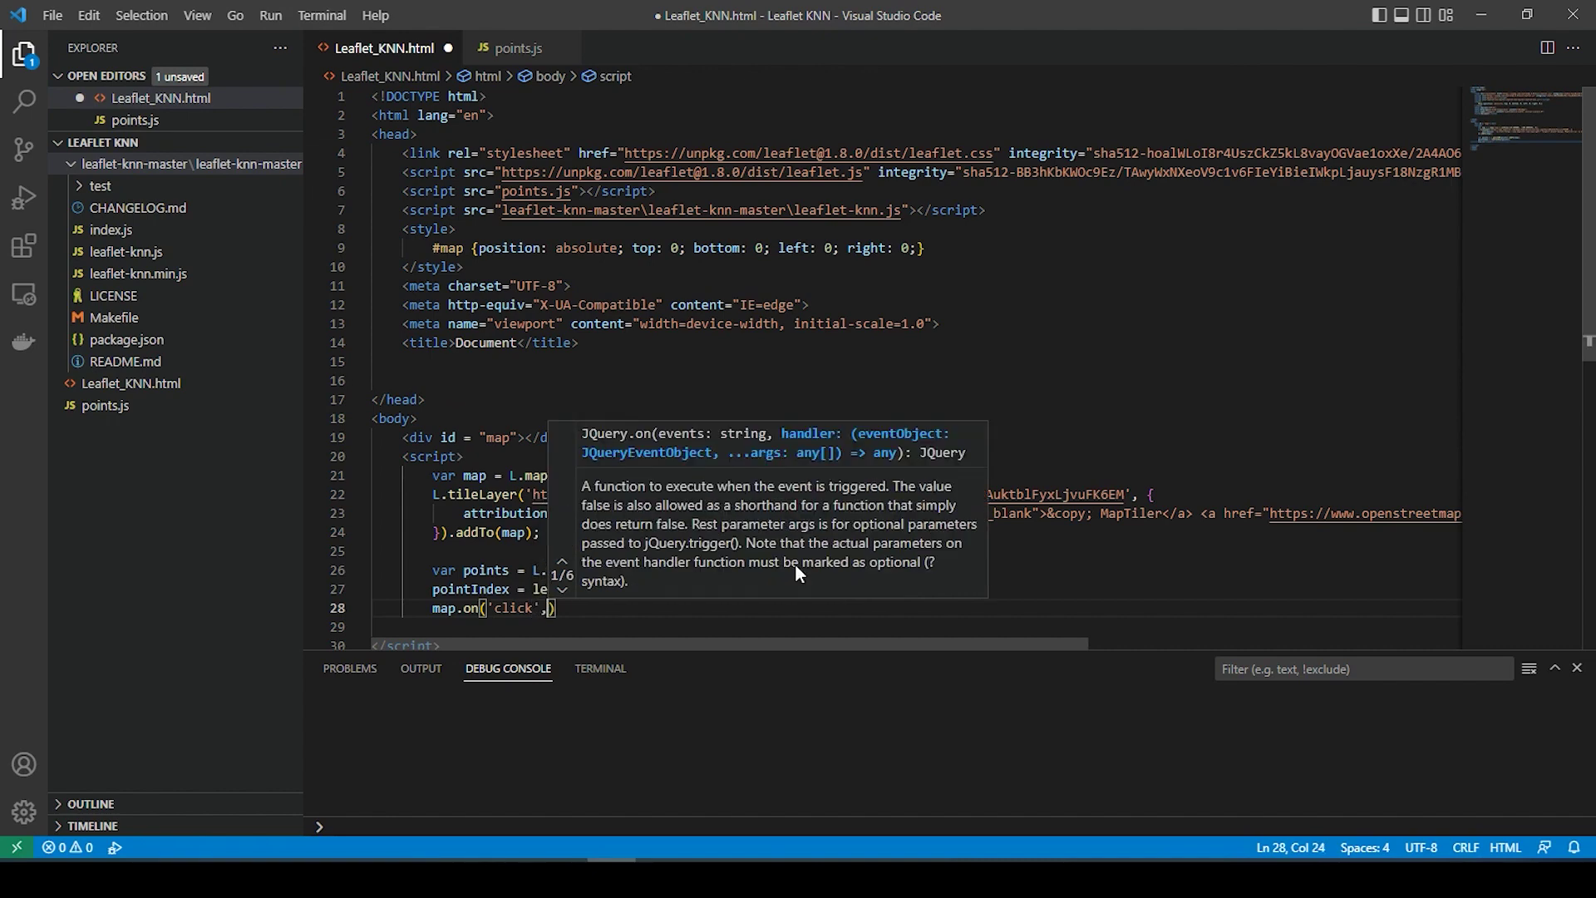
type("func")
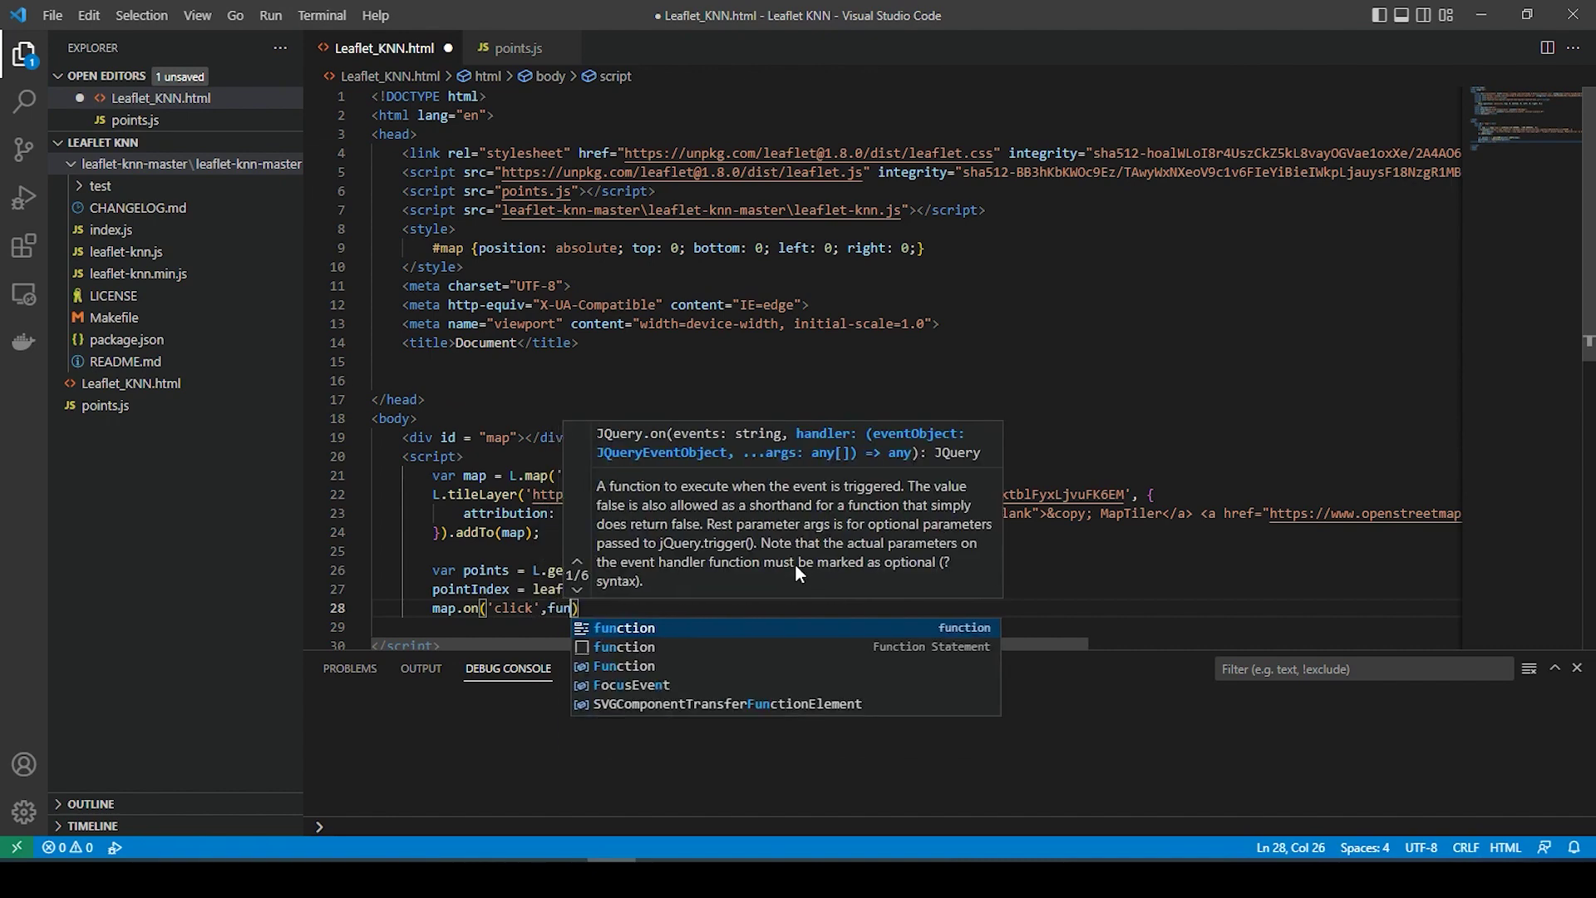
type("tion")
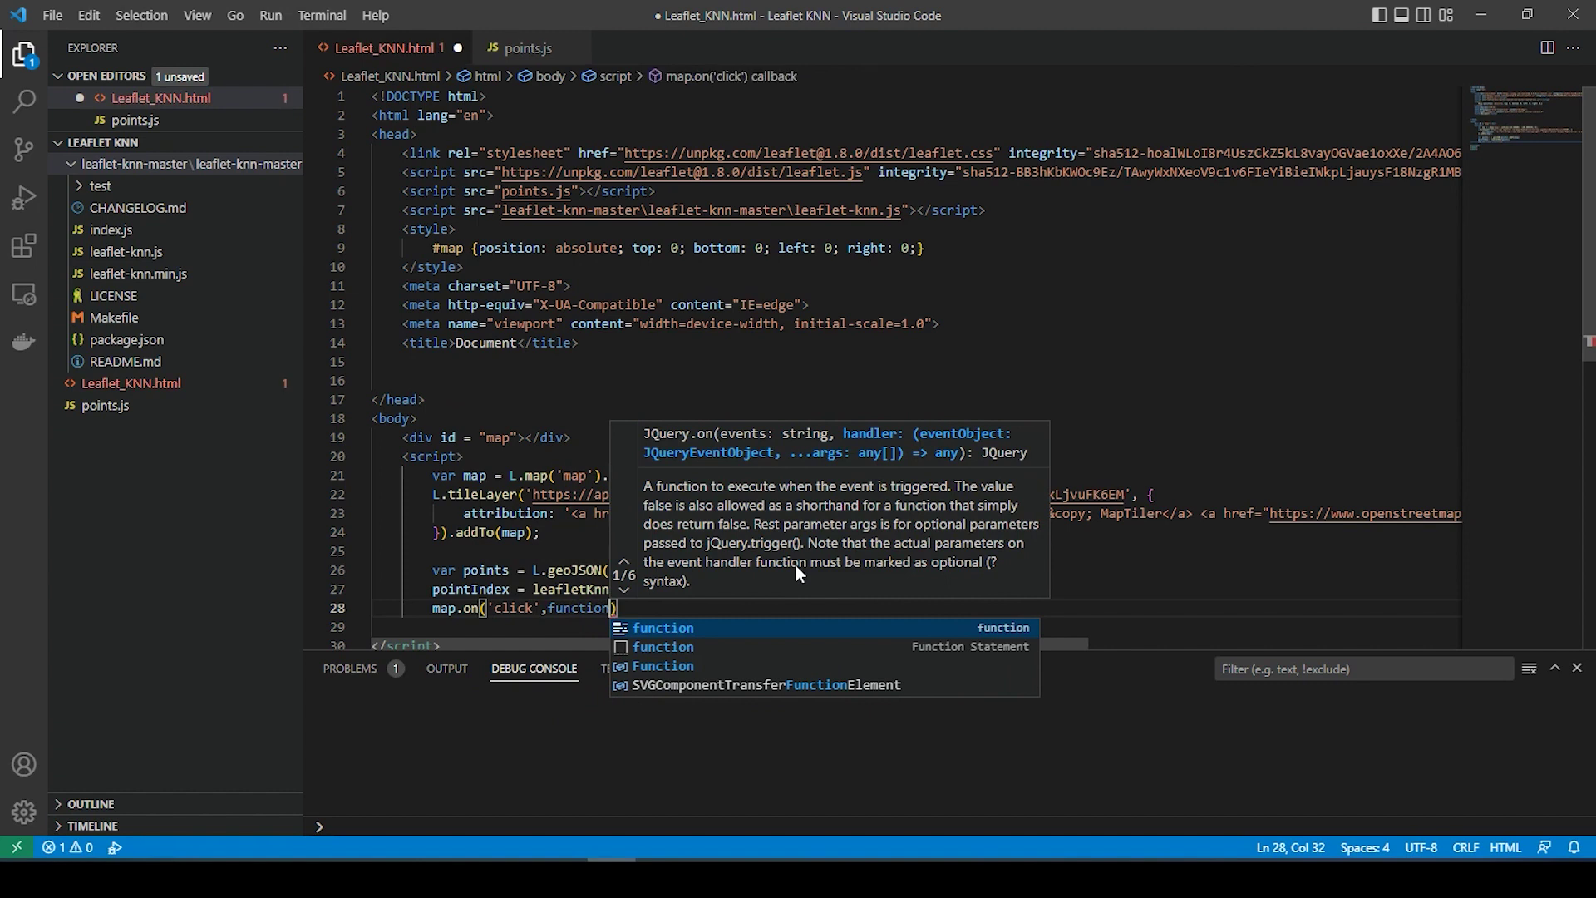
type("(ev)")
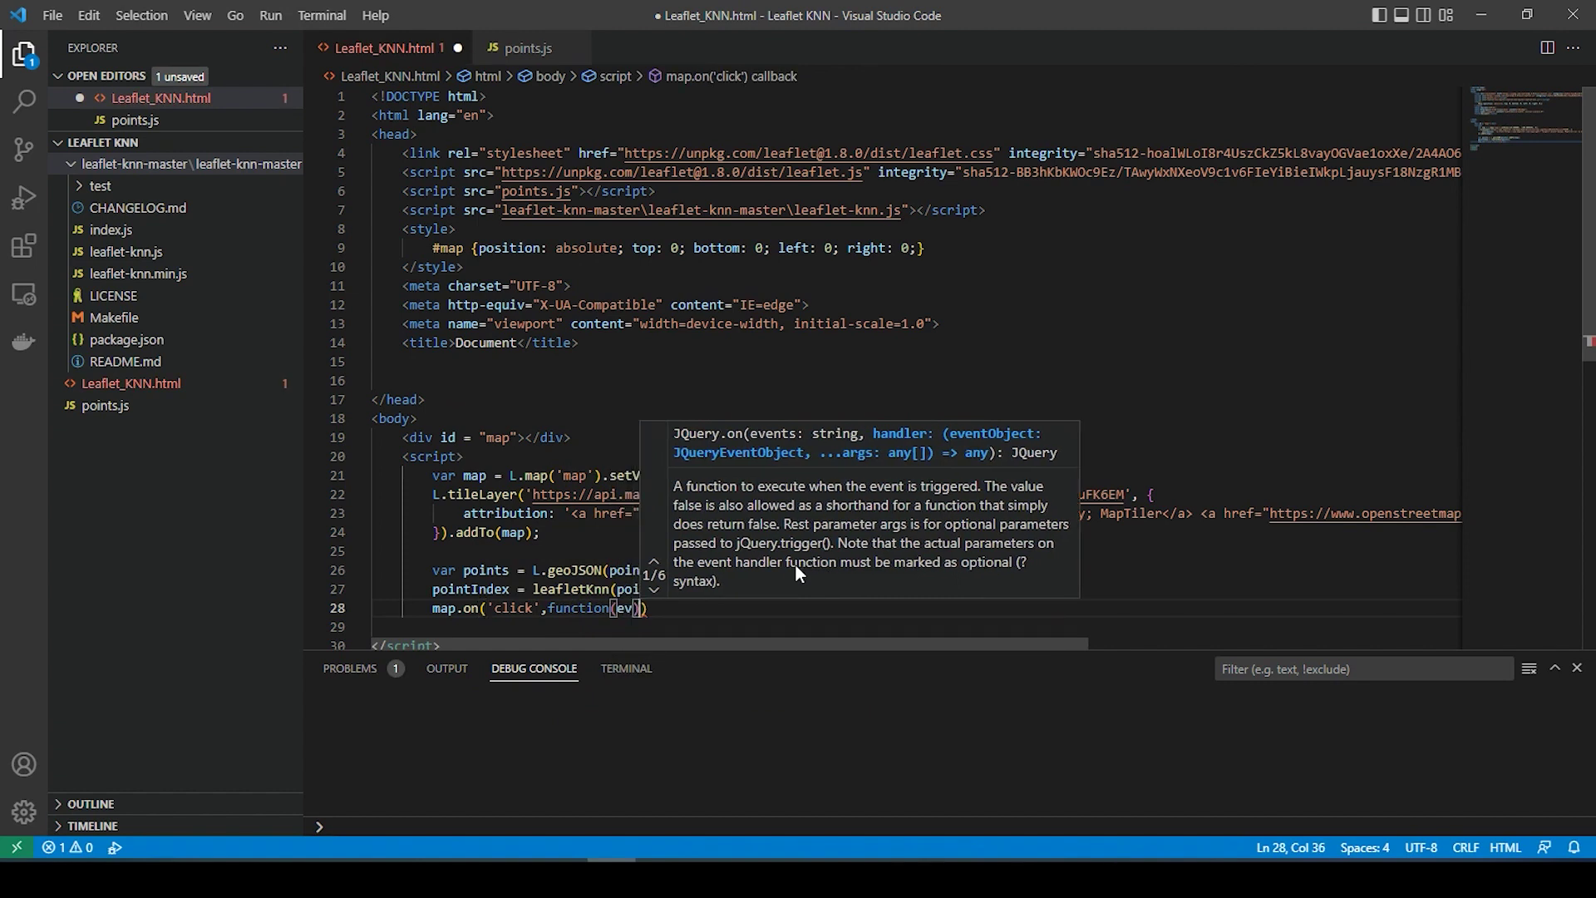
type("{")
Write var nearestResult = pointIndex.nearest(ev.latlng,1)[0] on line 29, fixing the parenthesis.
key("Return")
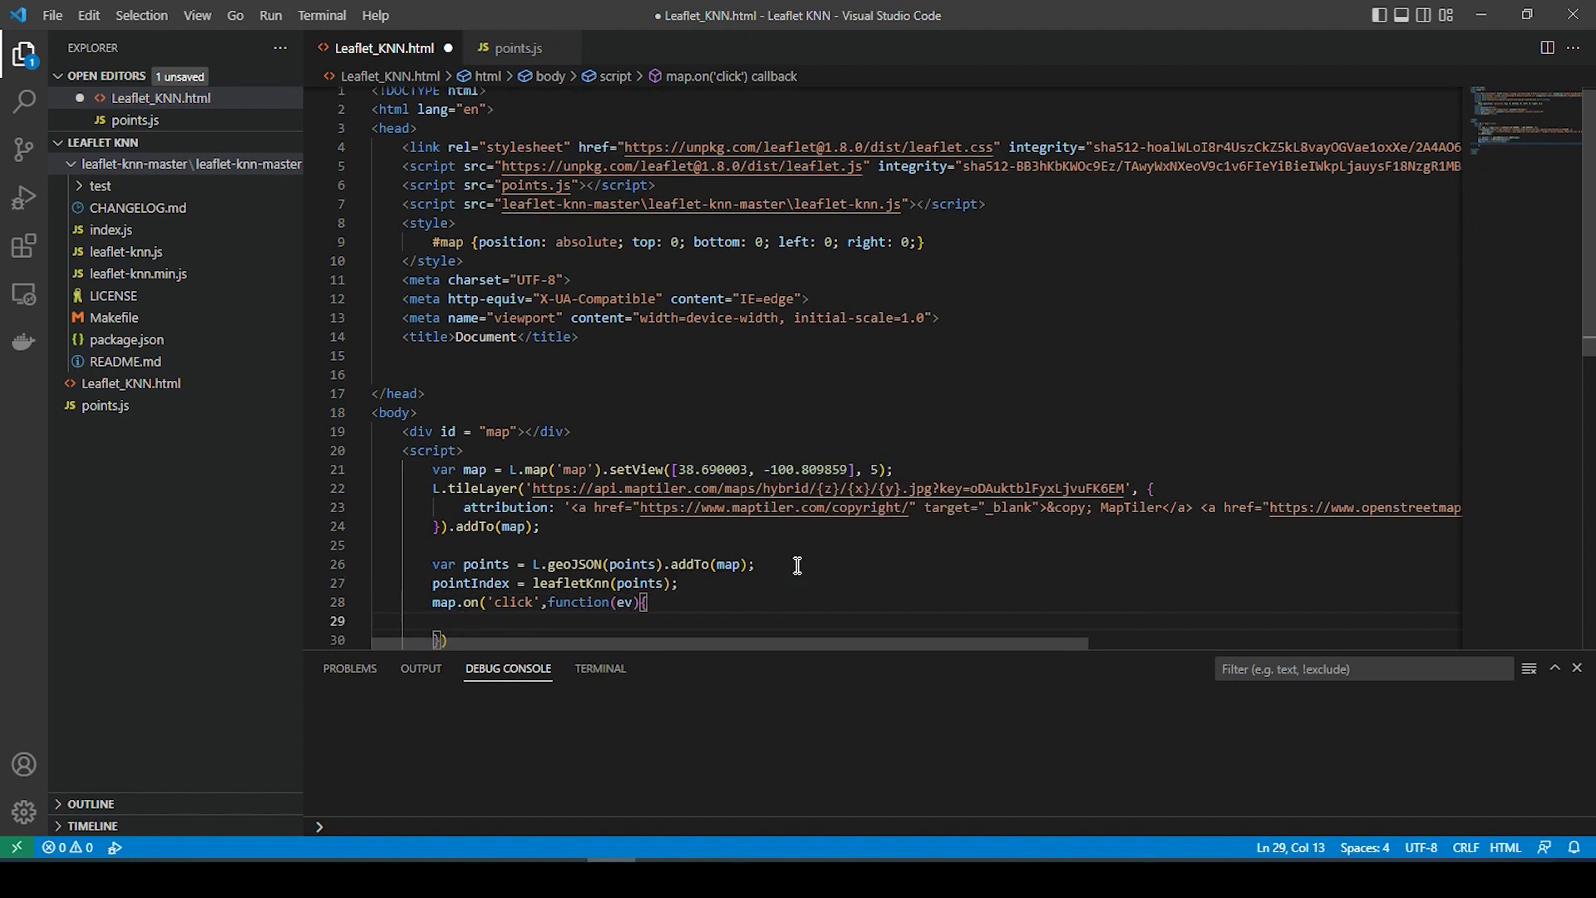
type("var near")
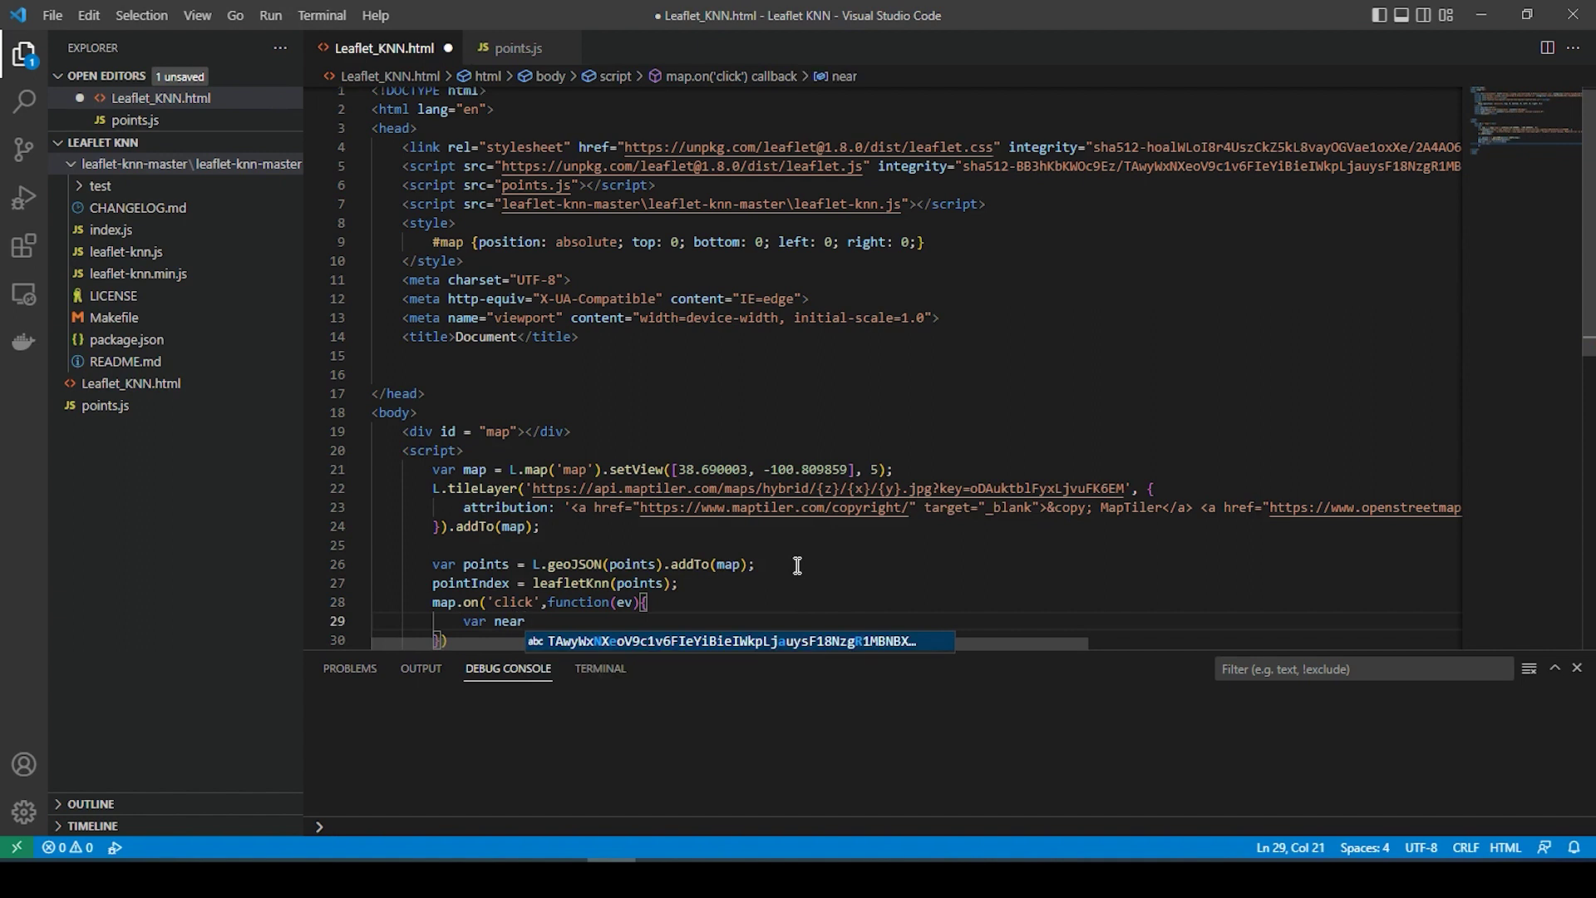
type("est")
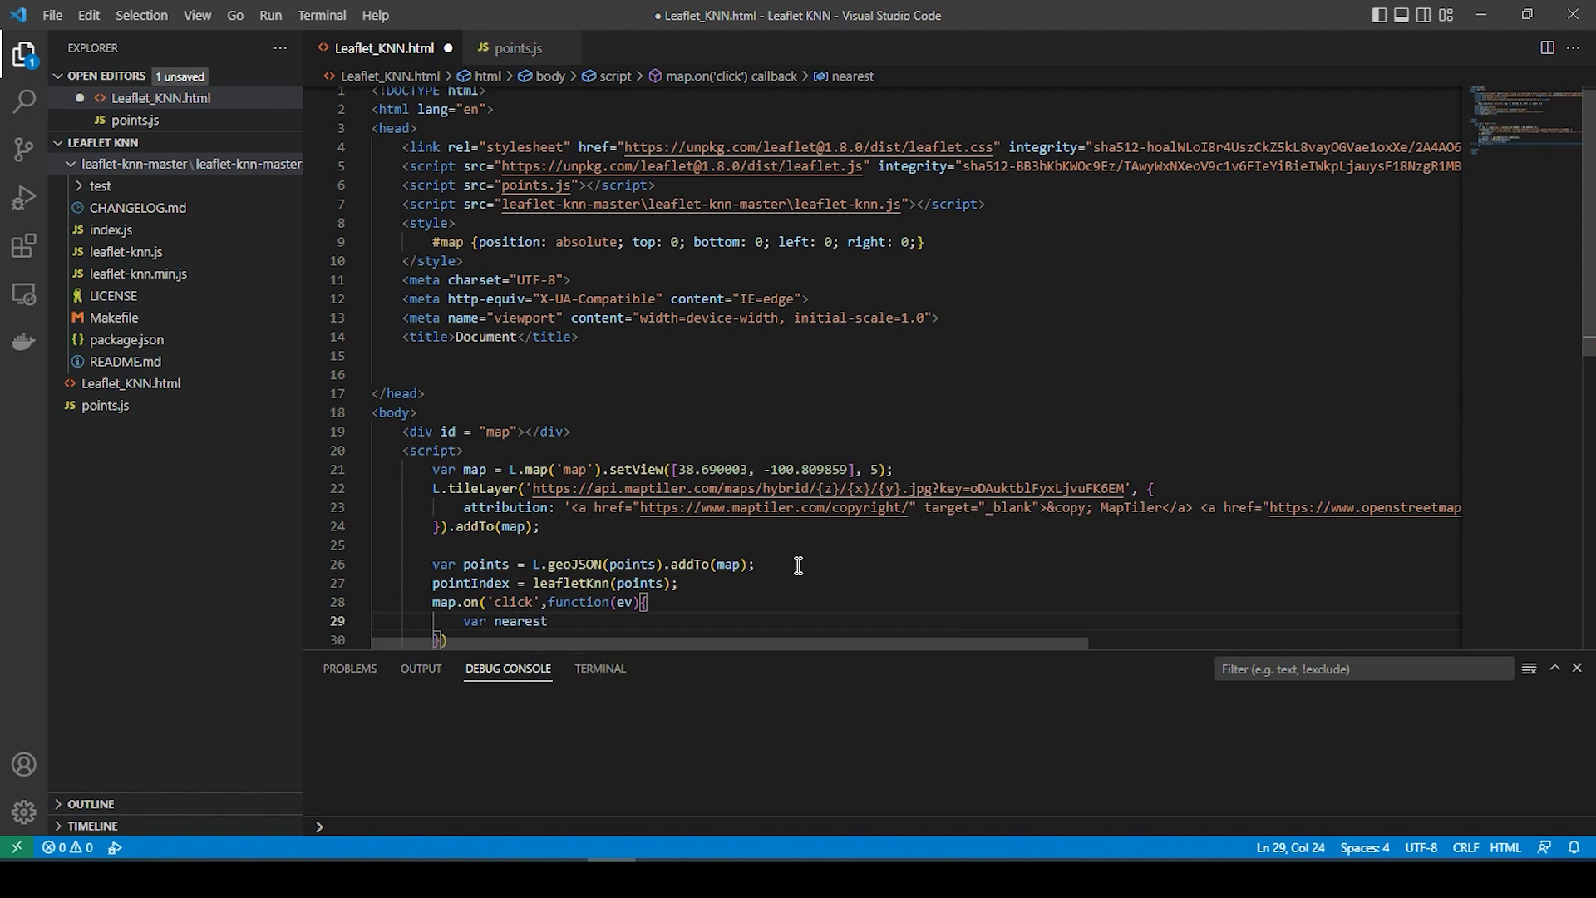
type("Result = point")
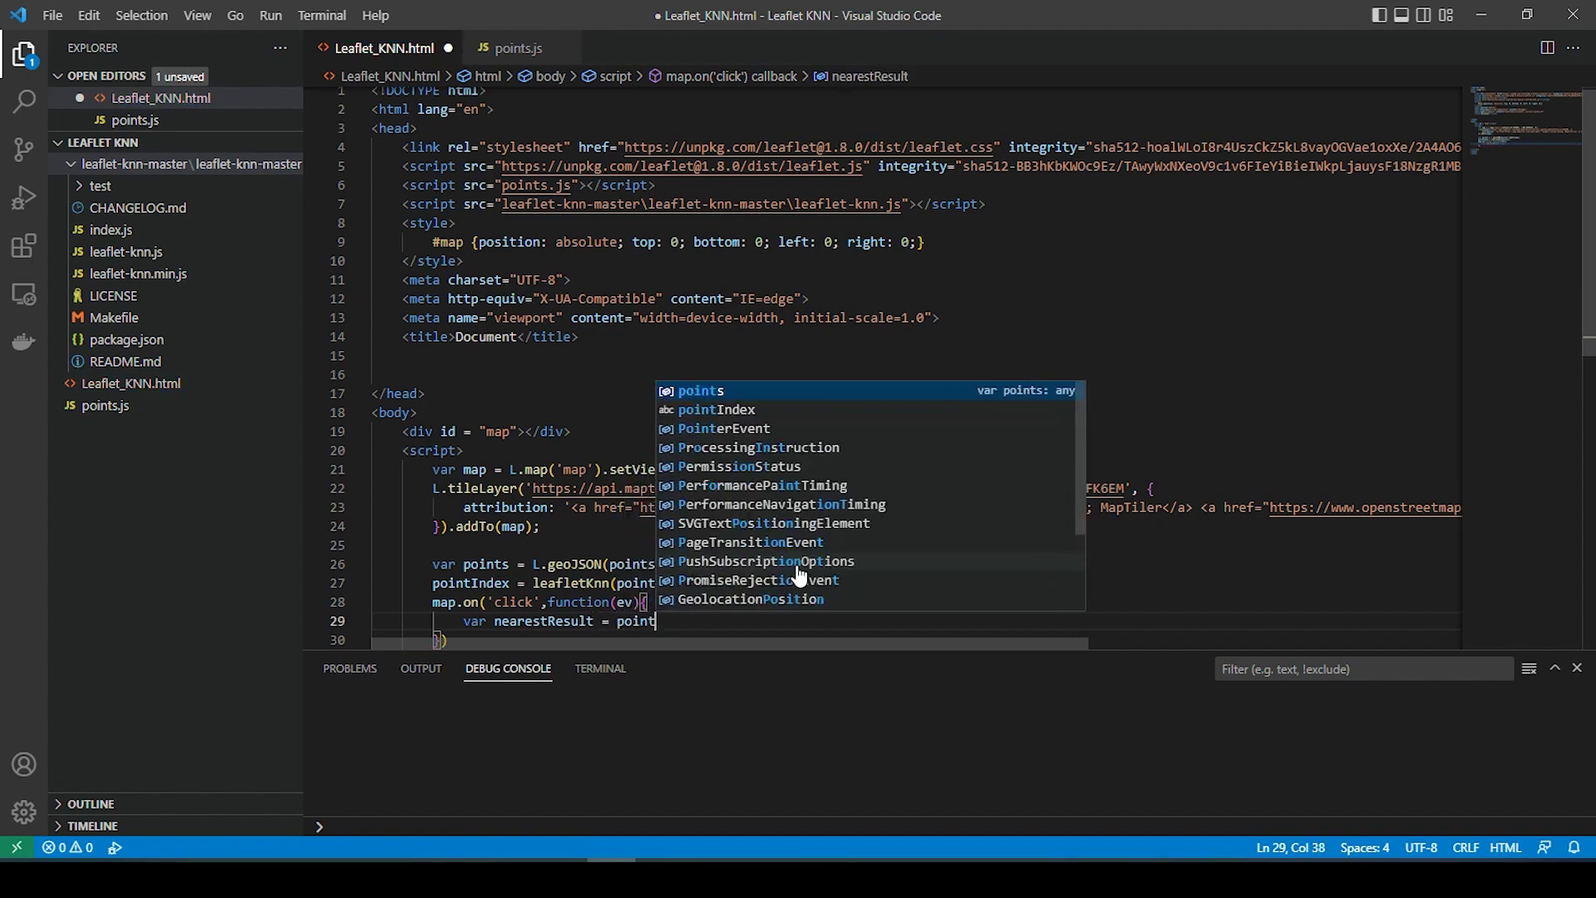
type("I")
key("Tab")
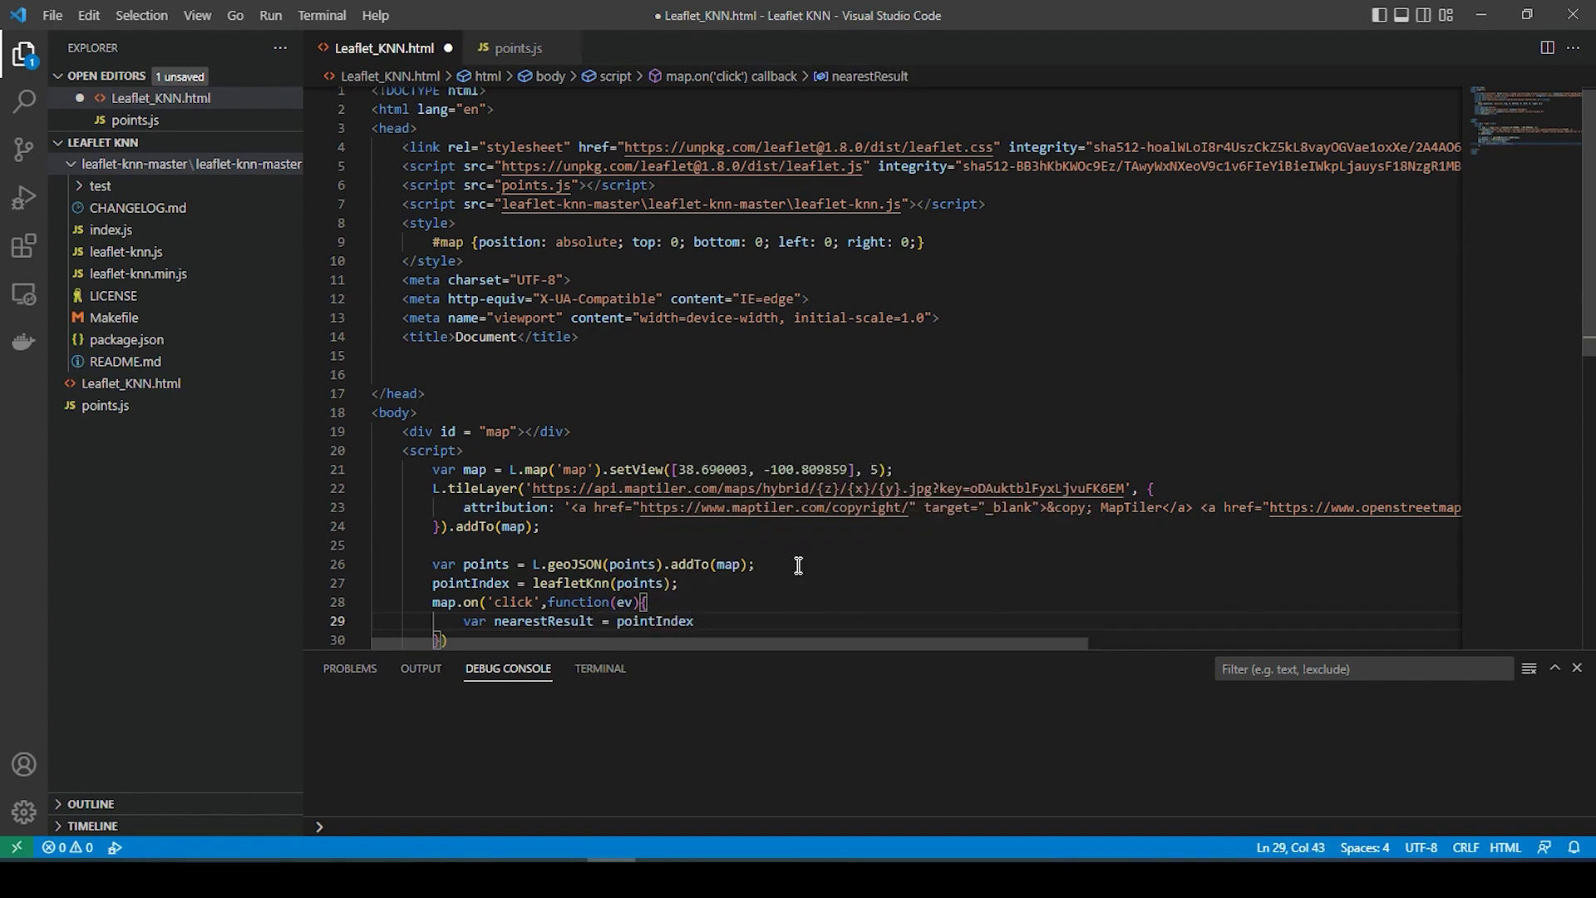
type(".ne")
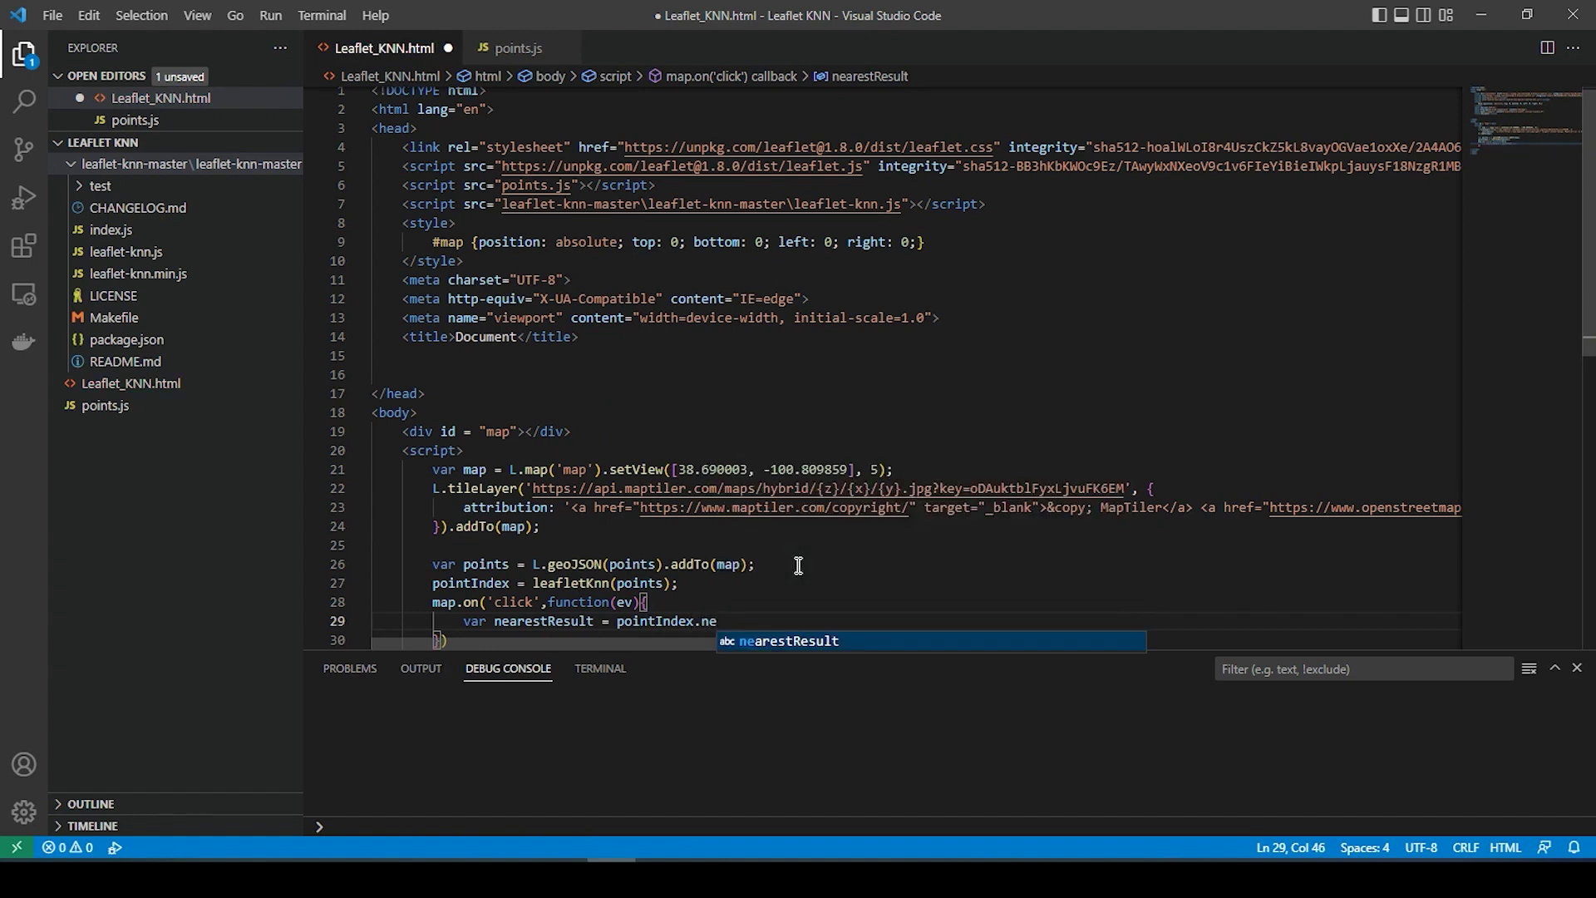
type("arest(")
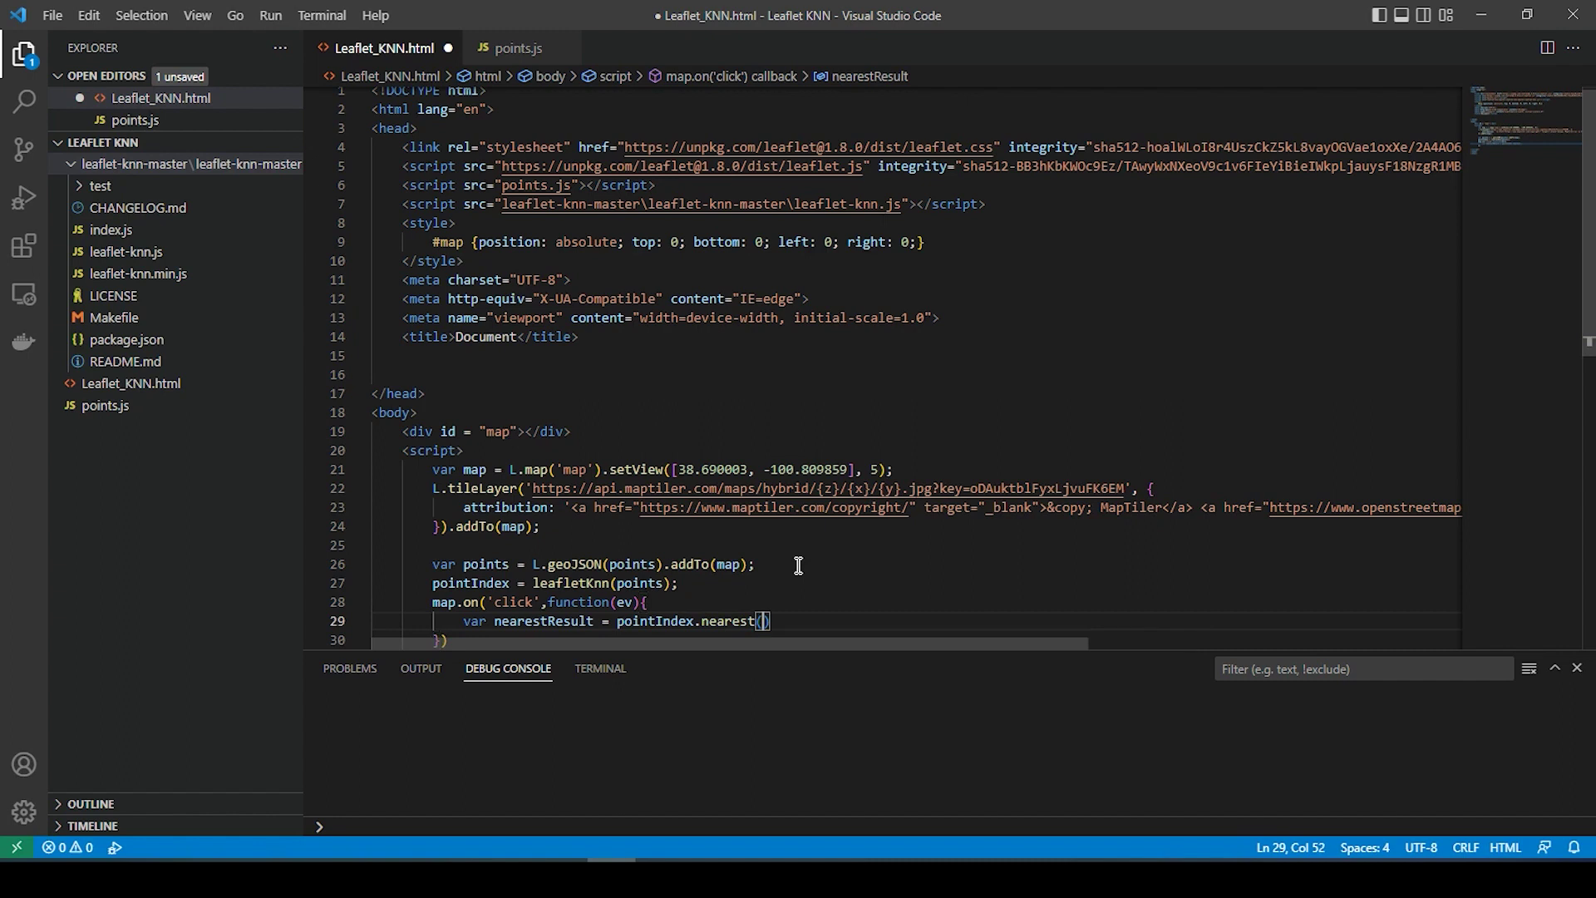
type("e")
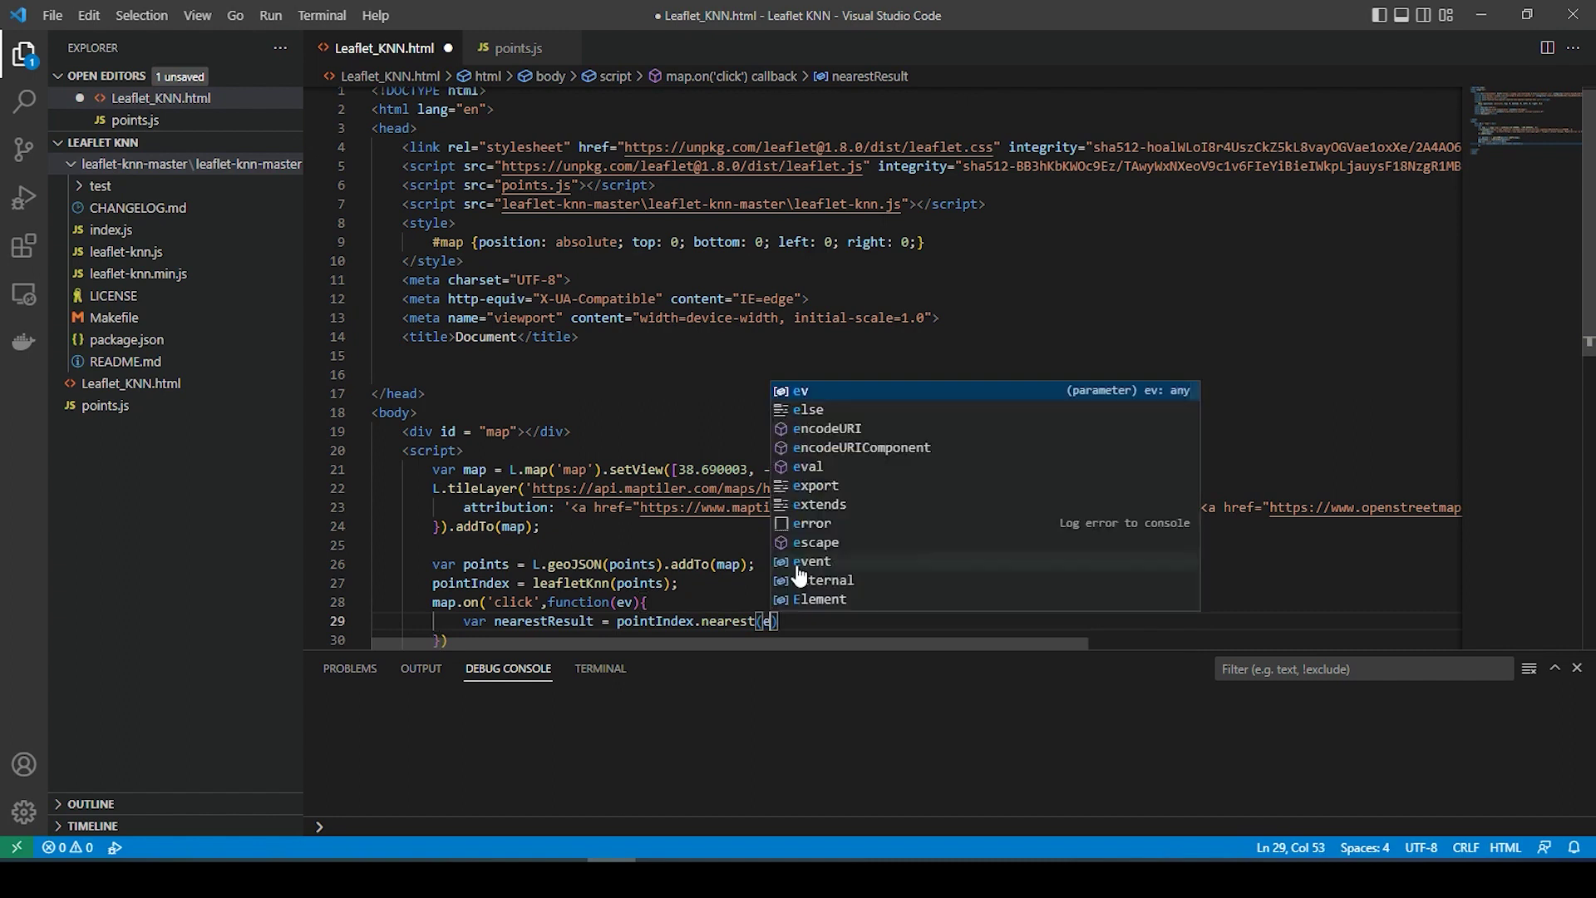
type("v.lat")
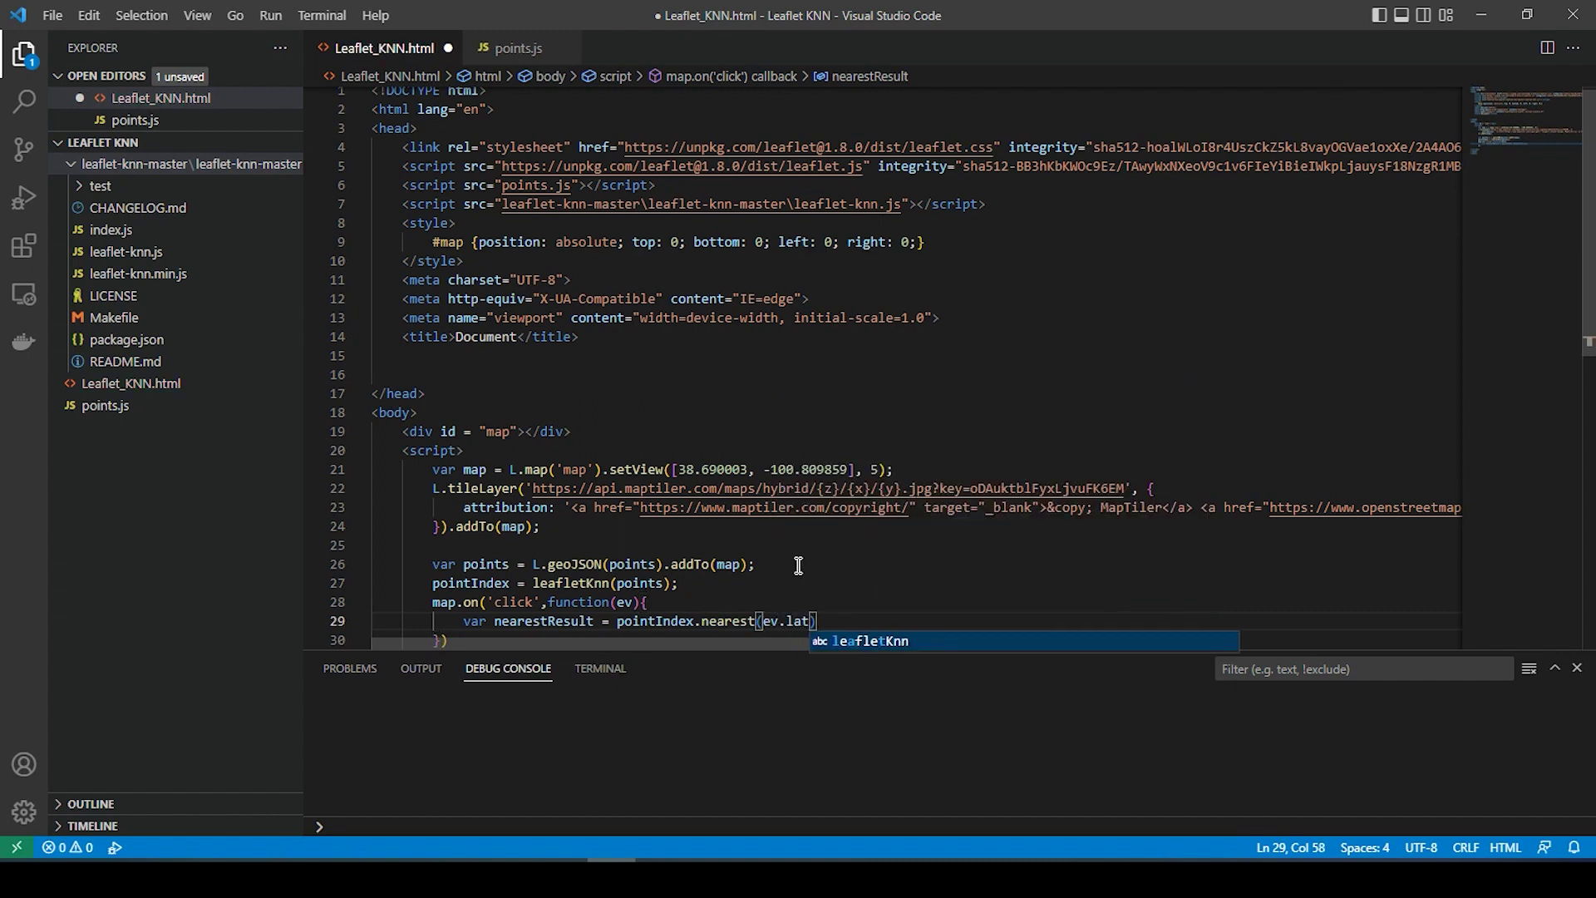
type("lng,")
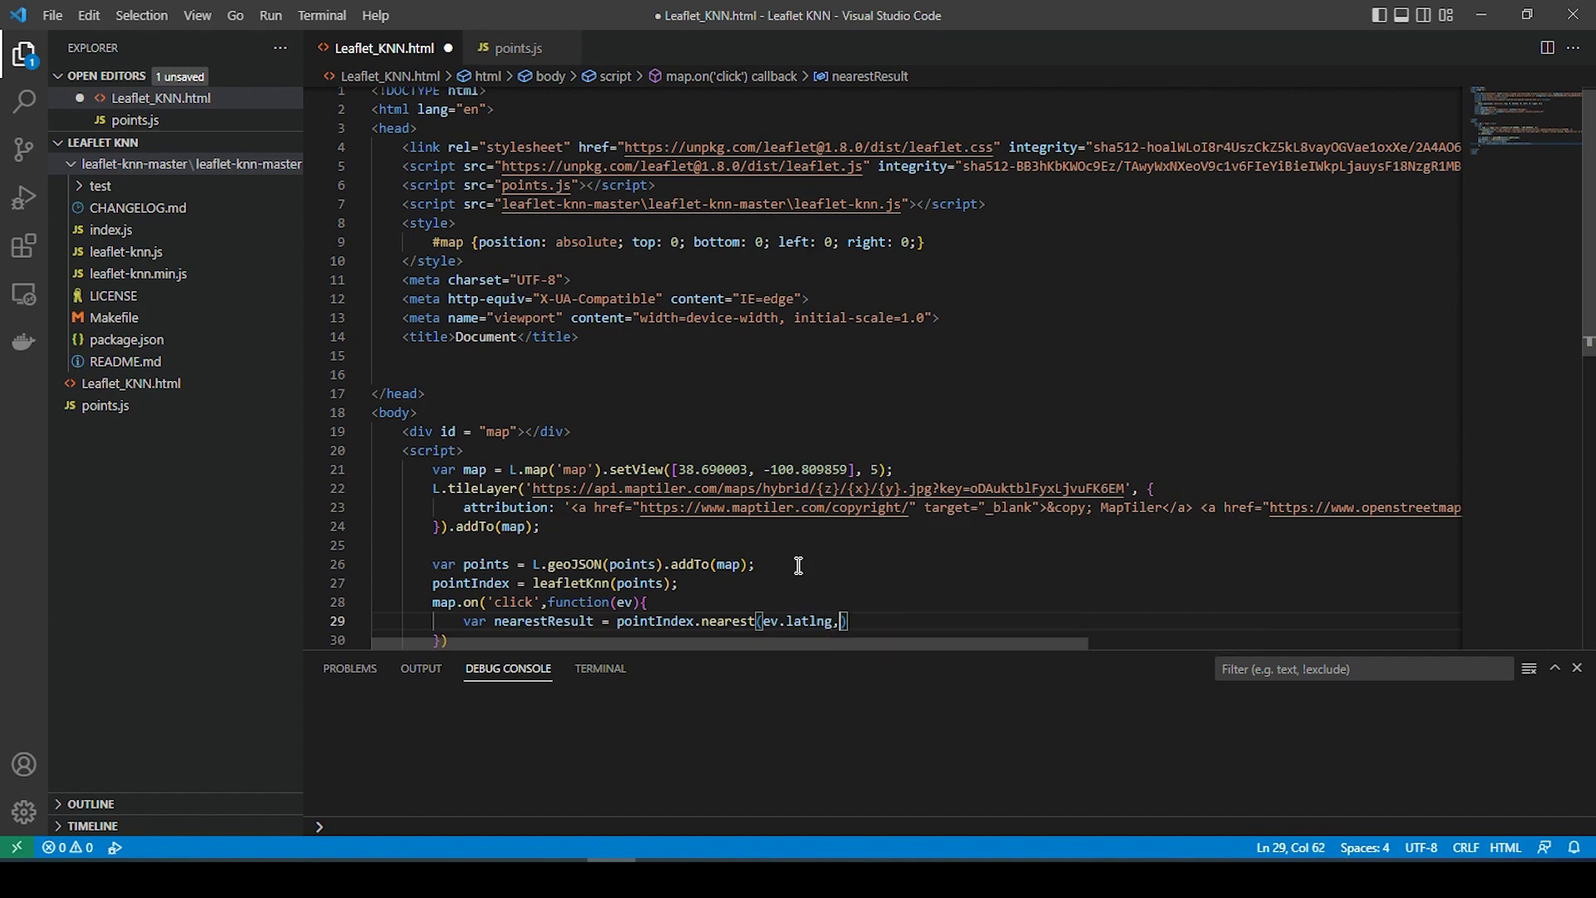
type("1")
type("[")
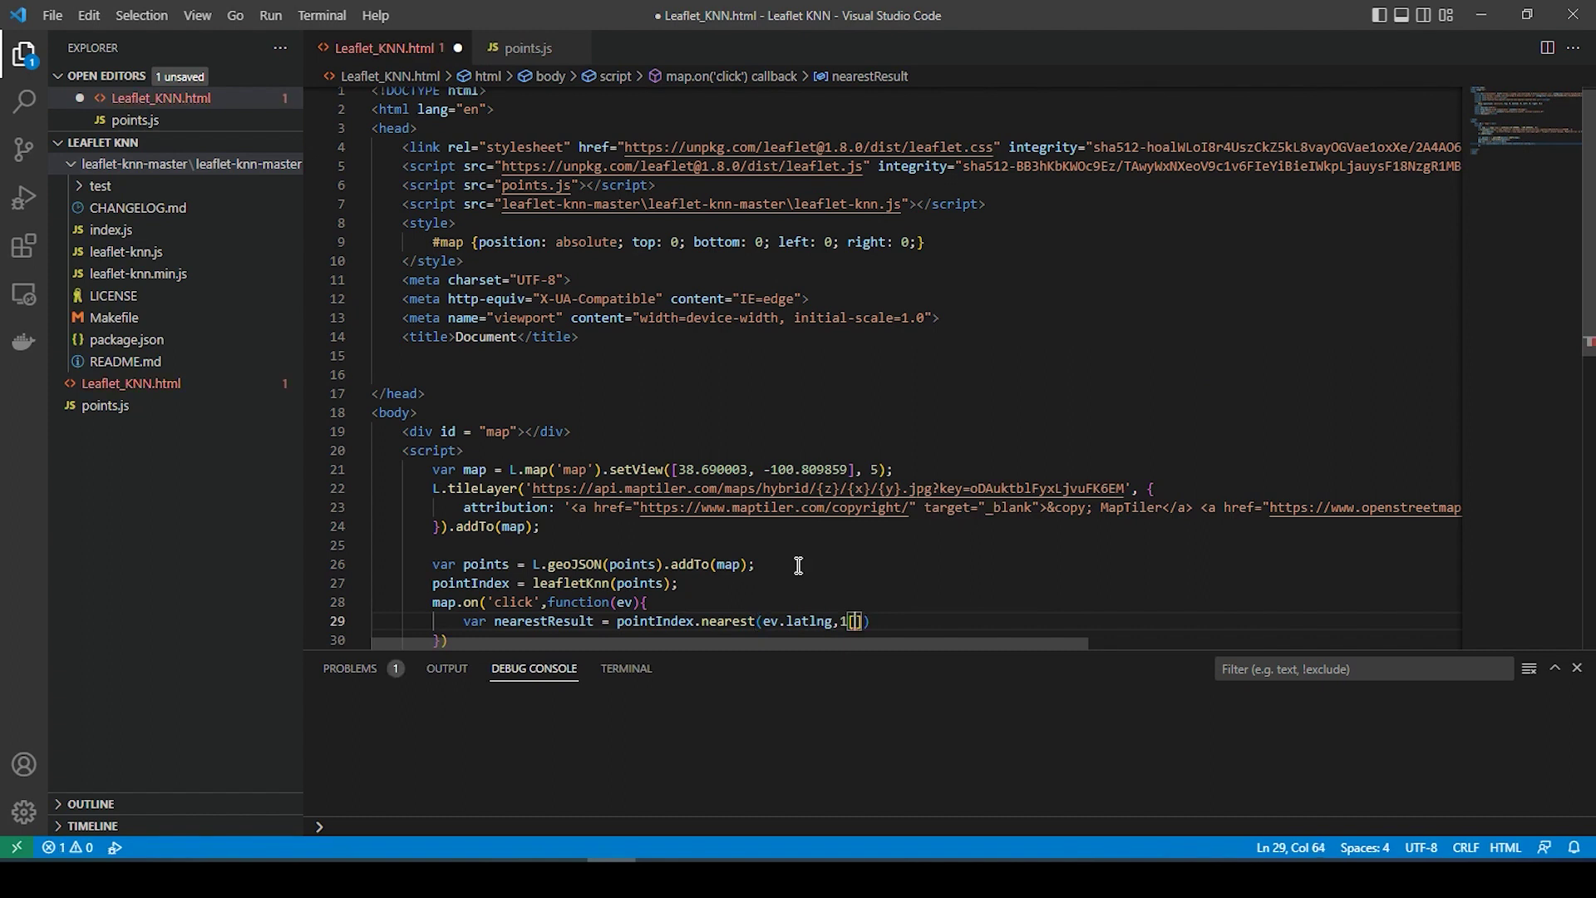
type("0")
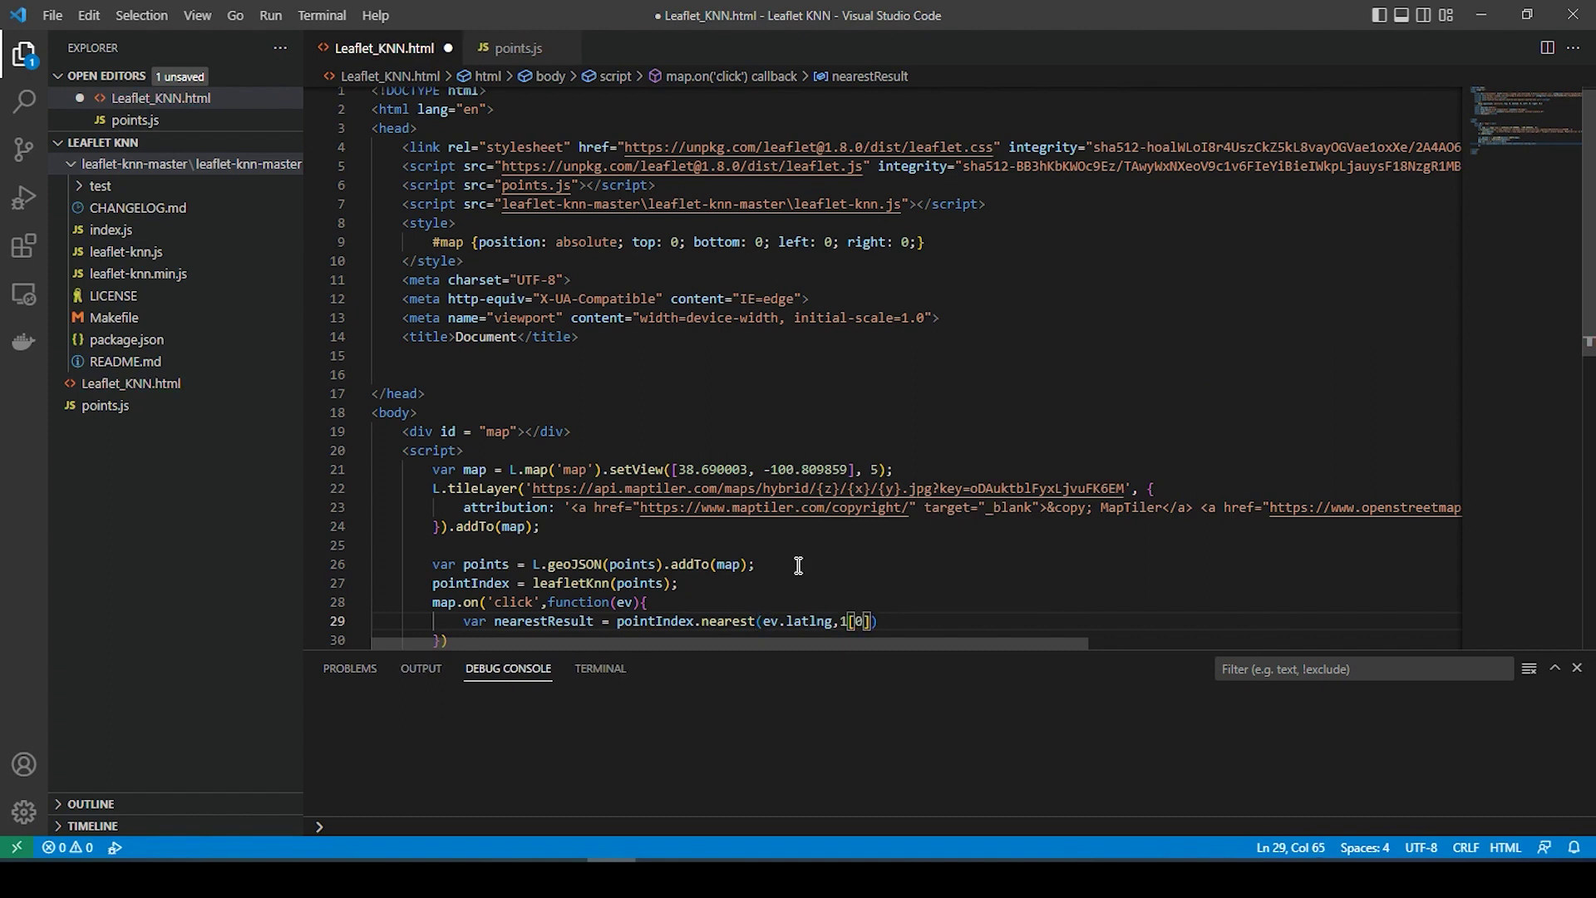
key("Left")
key("Left")
type(")")
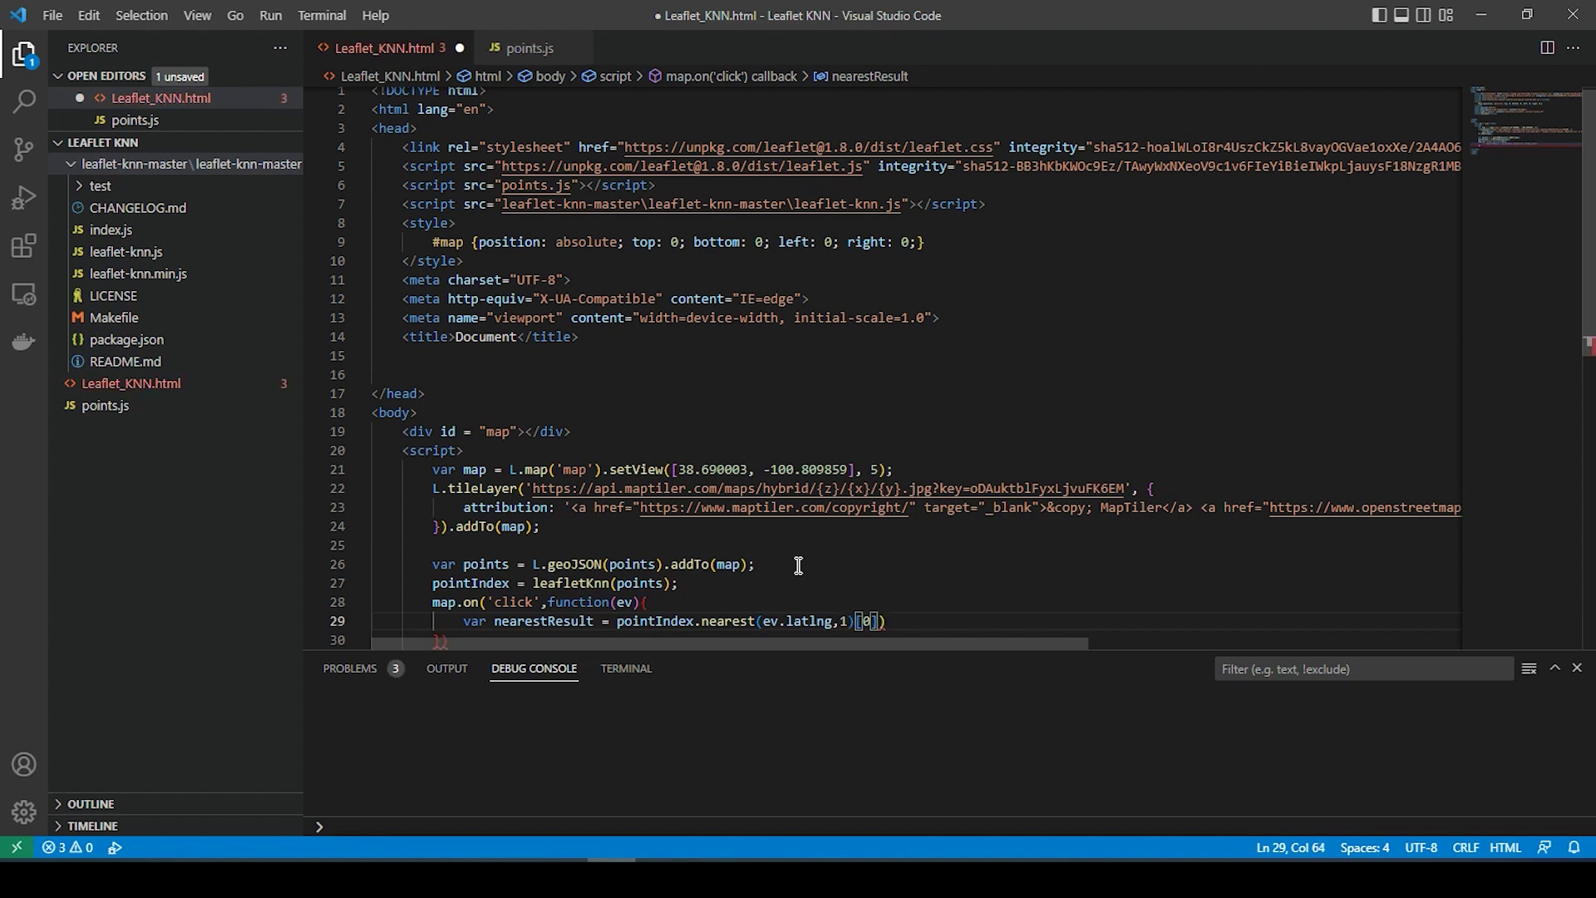
key("End")
Save, remove line 29's trailing semicolon, and start line 30.
key("ctrl+s")
scroll(883, 537, "down", 2)
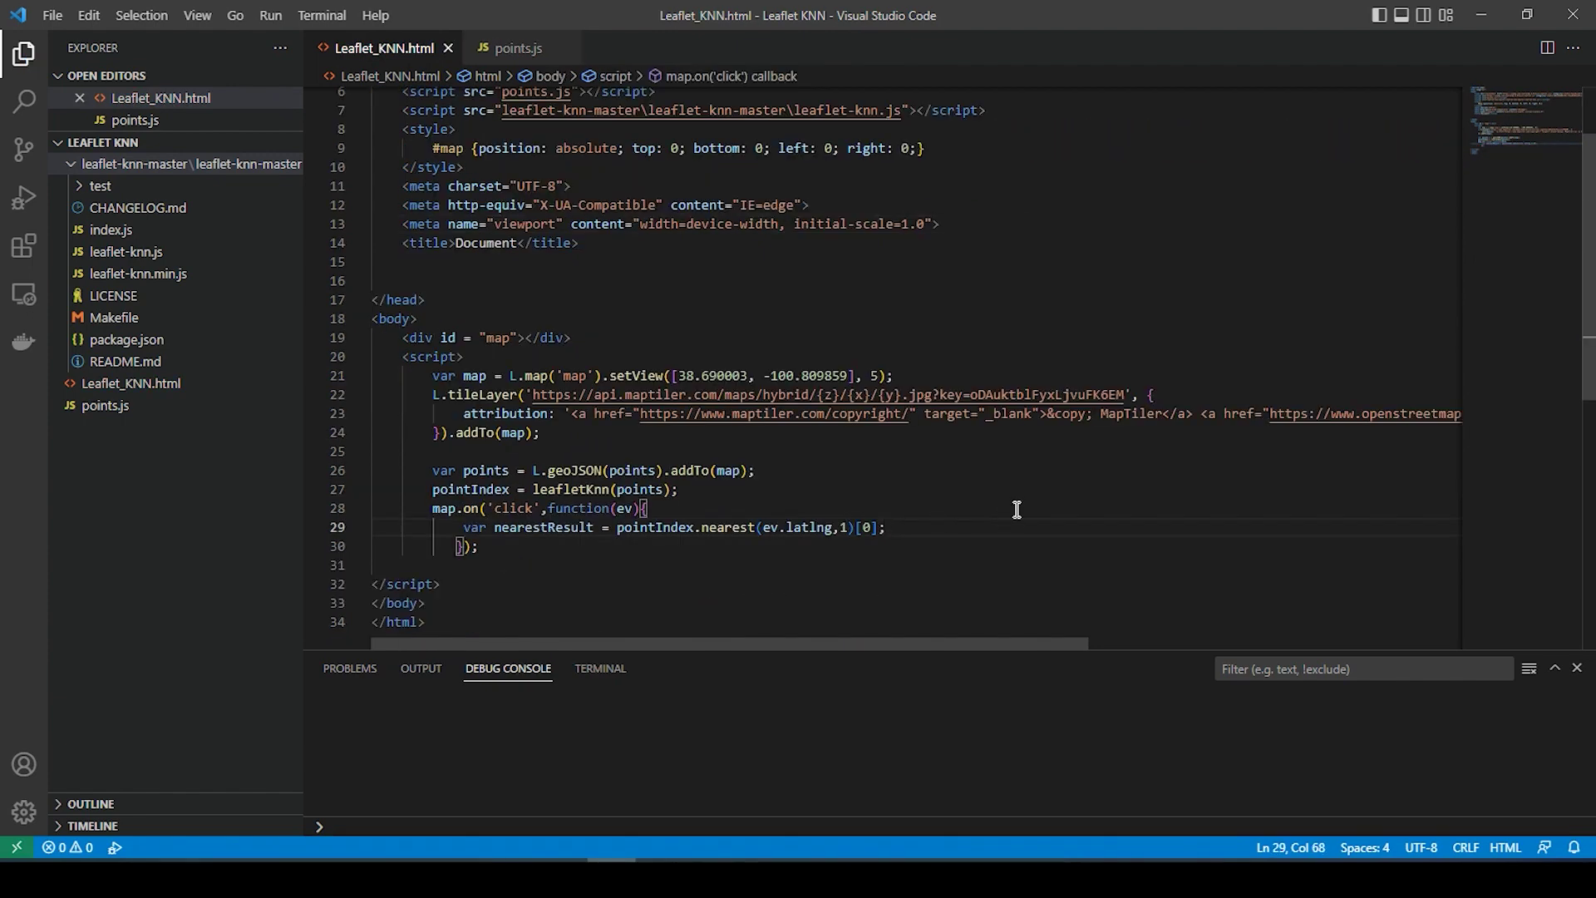
key("BackSpace")
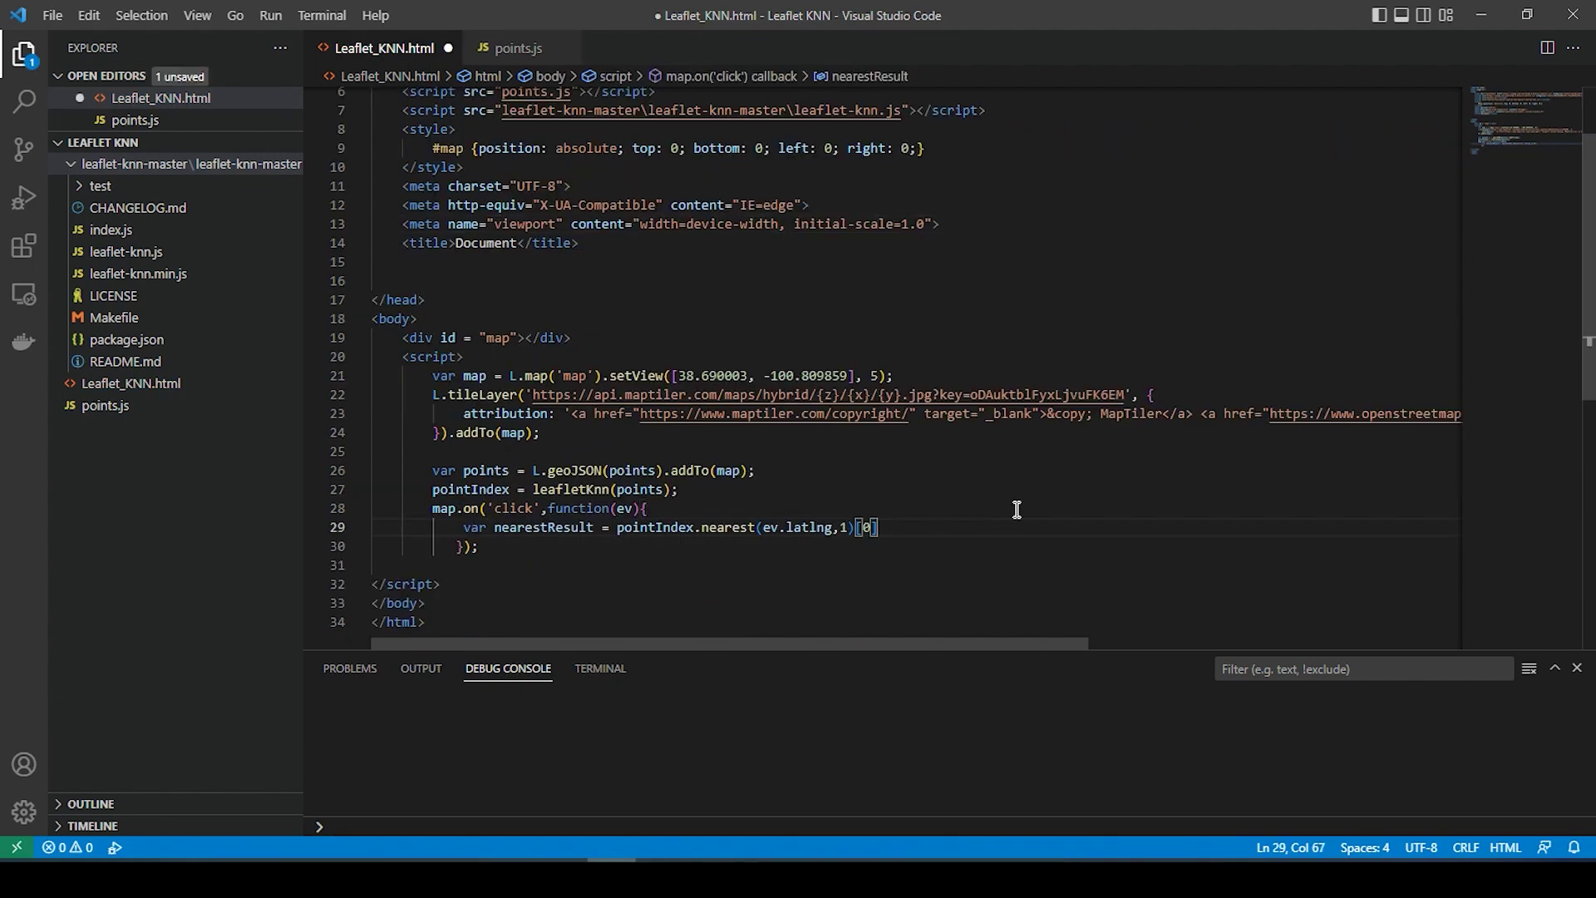
type(";")
key("Return")
type("nearestResult")
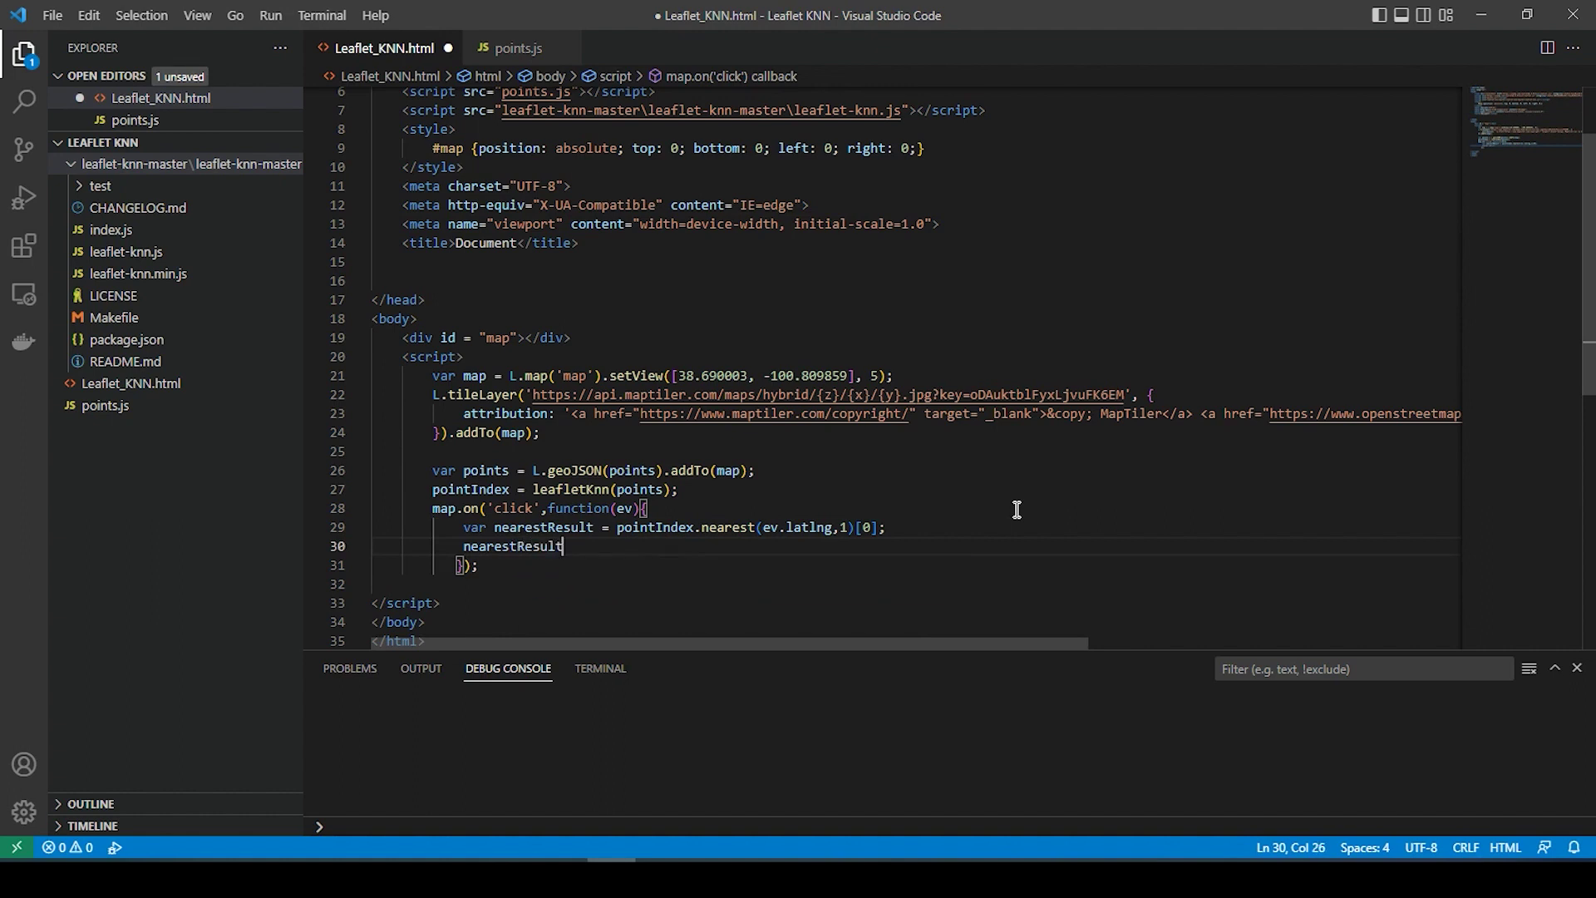
type(".layer.")
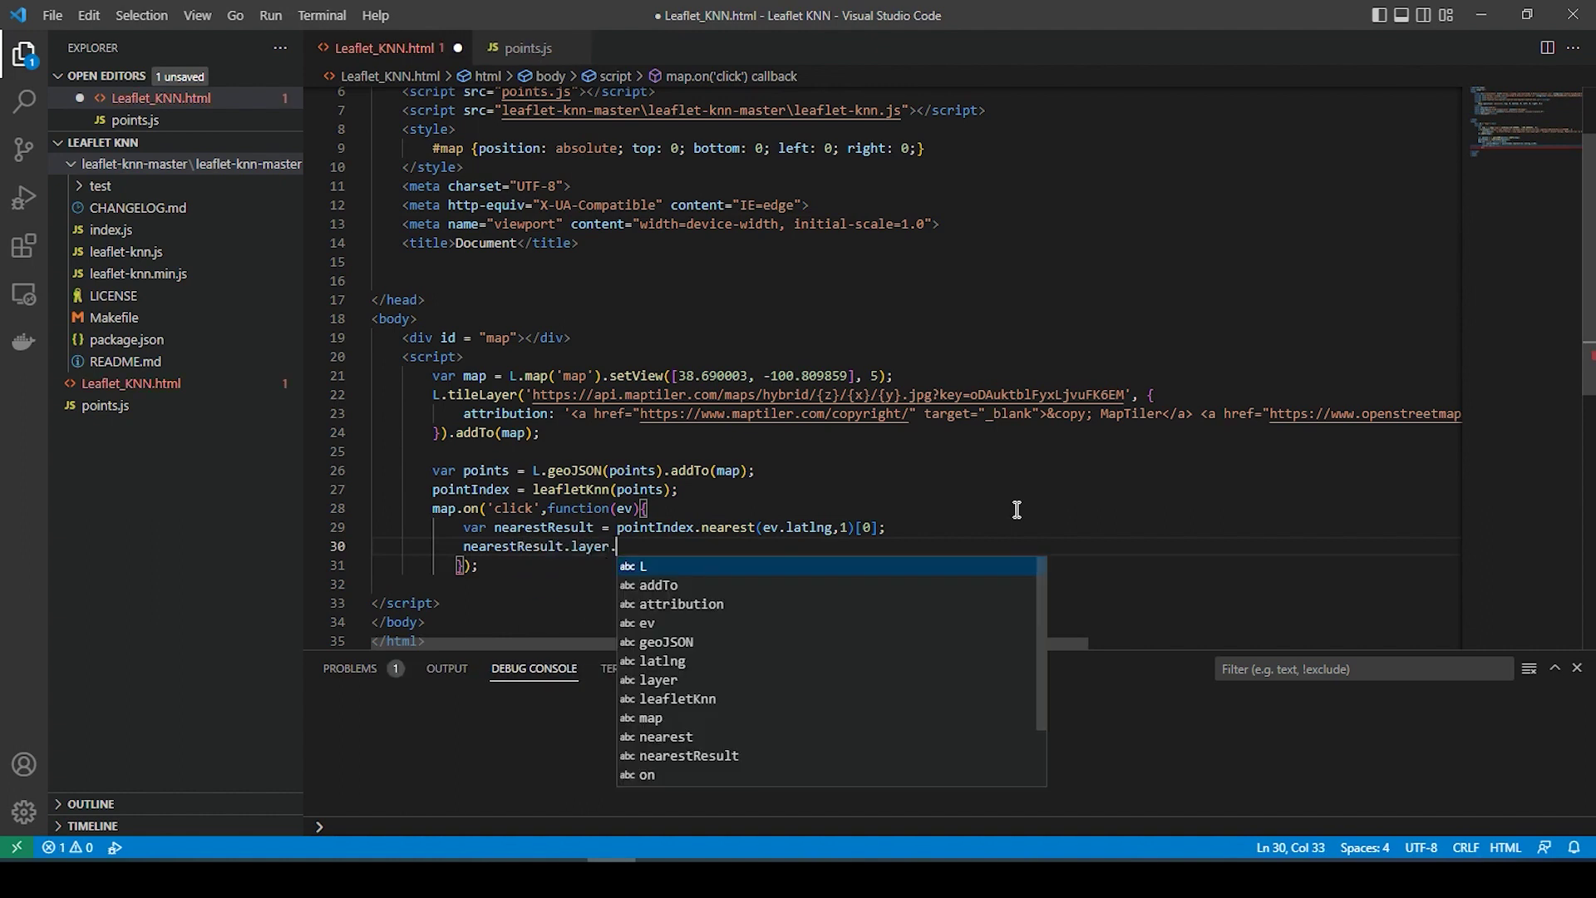
type("bindPopup(")
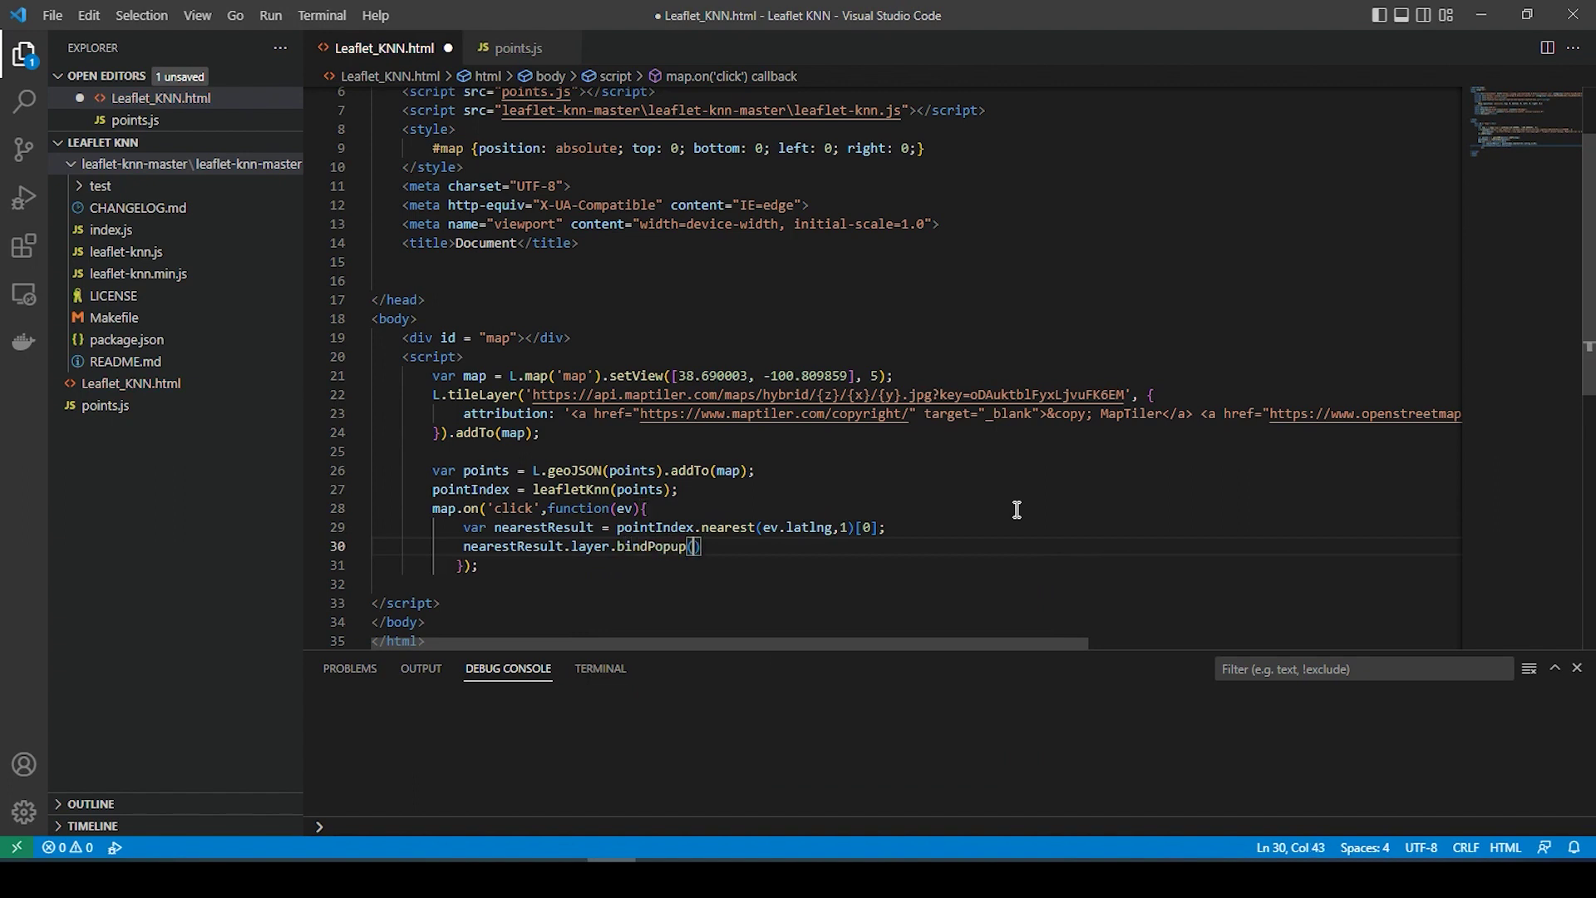
type("\"")
type("I'm the nearest")
Write nearestResult.layer.bindPopup("I'm the nearest").openPopup() on line 30.
key("Left")
key("Left")
key("Left")
key("shift+alt+Right")
key("shift+alt+Right")
key("End")
key("Down")
key("Home")
key("Home")
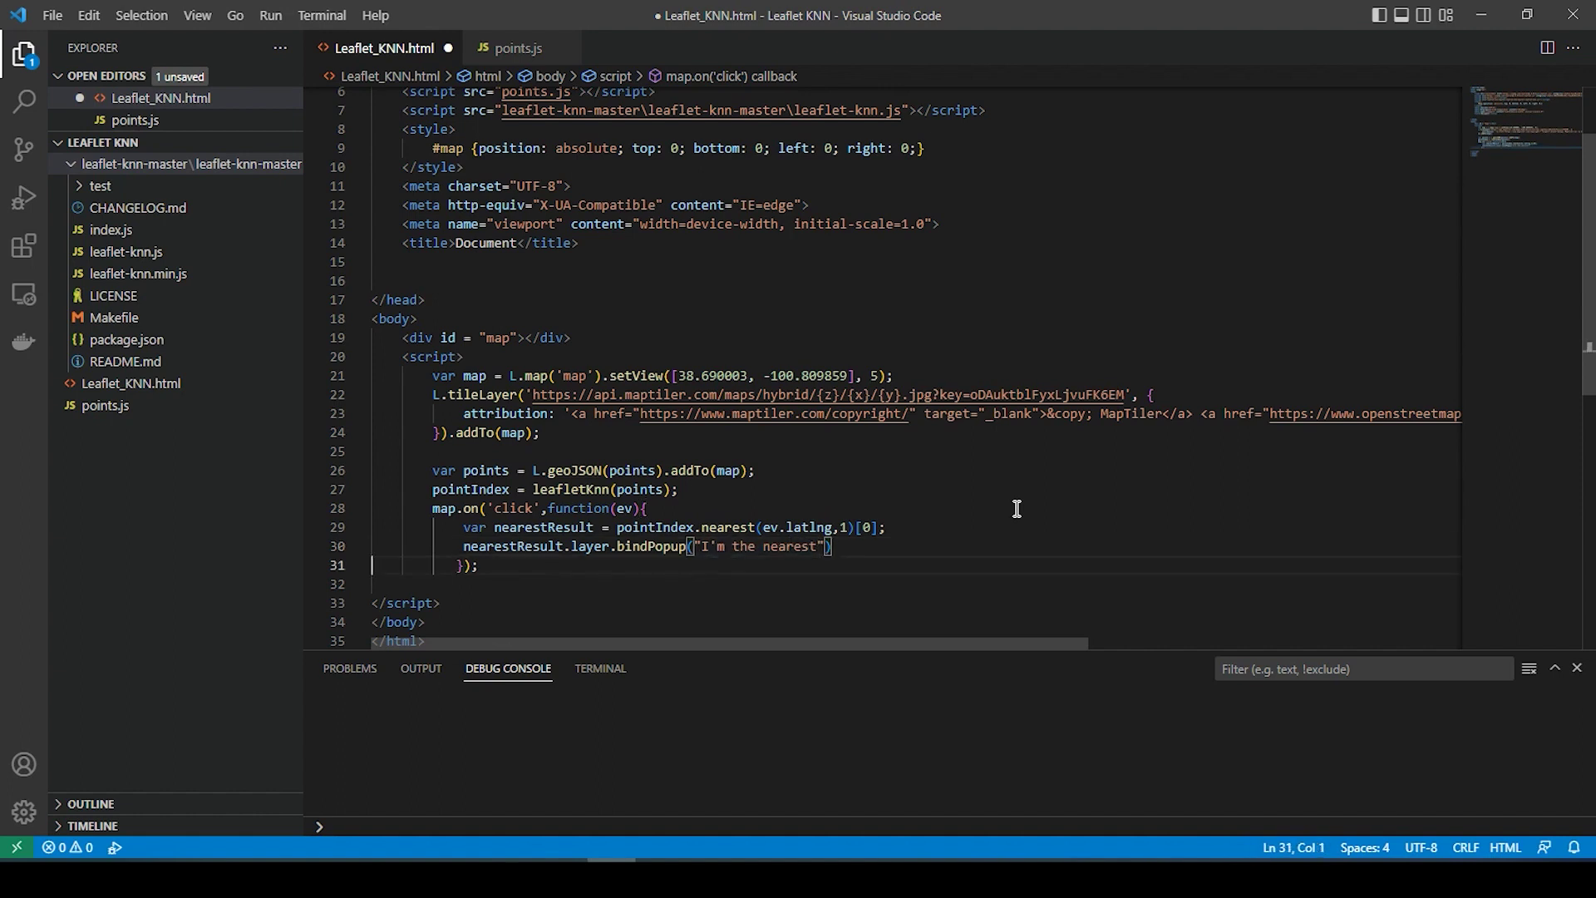
key("Left")
type(".")
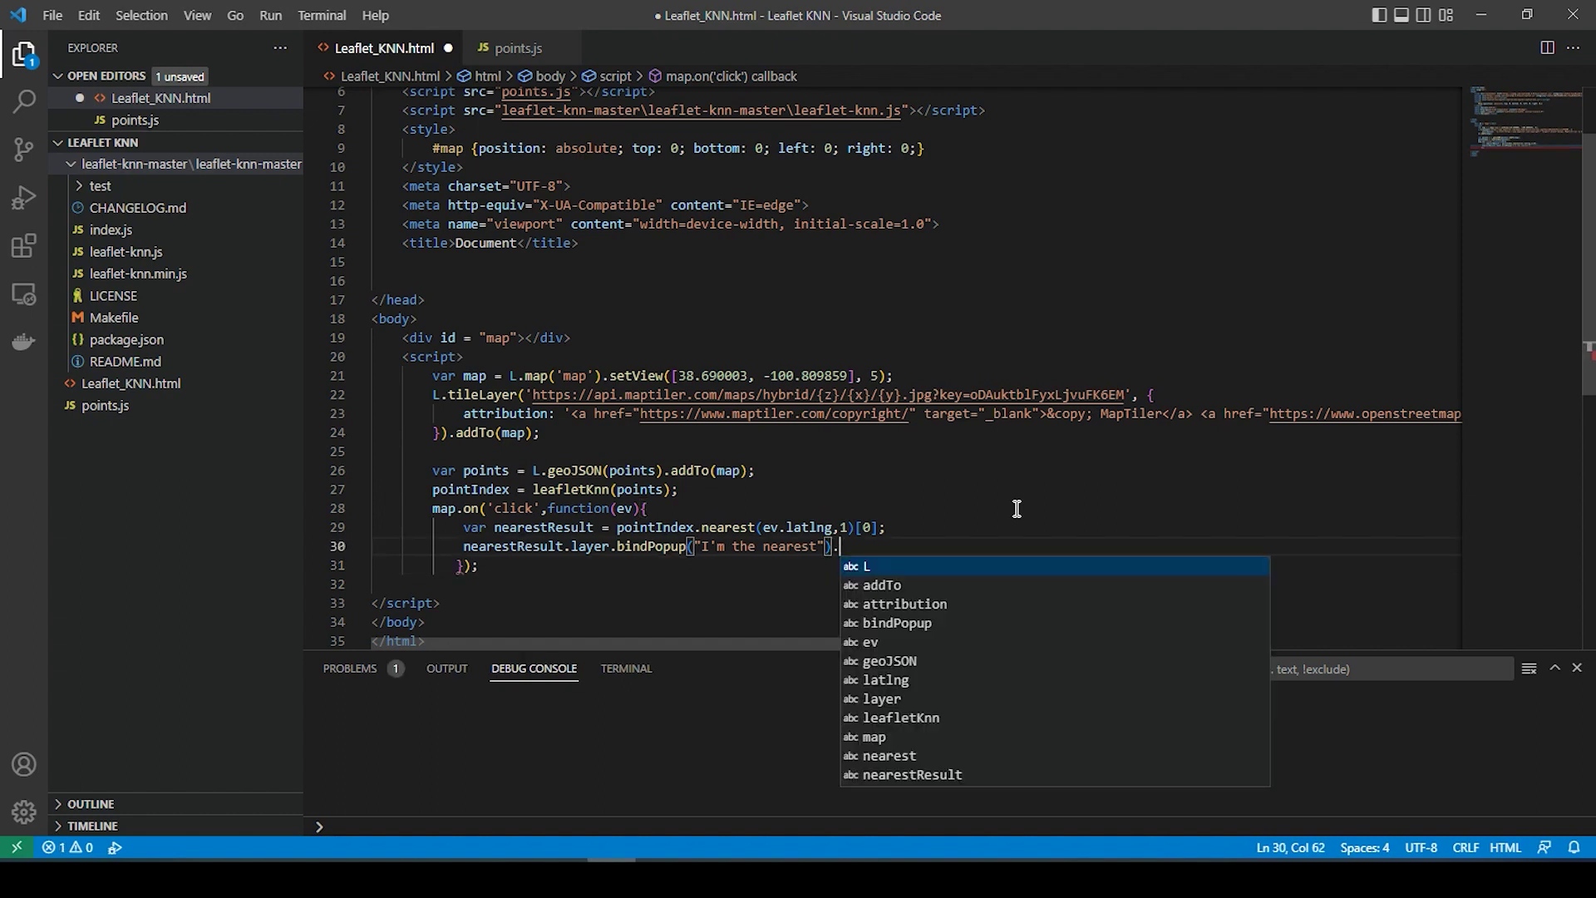
type("openPopup(;")
Remove the stray semicolon inside openPopup() and save the file.
key("BackSpace")
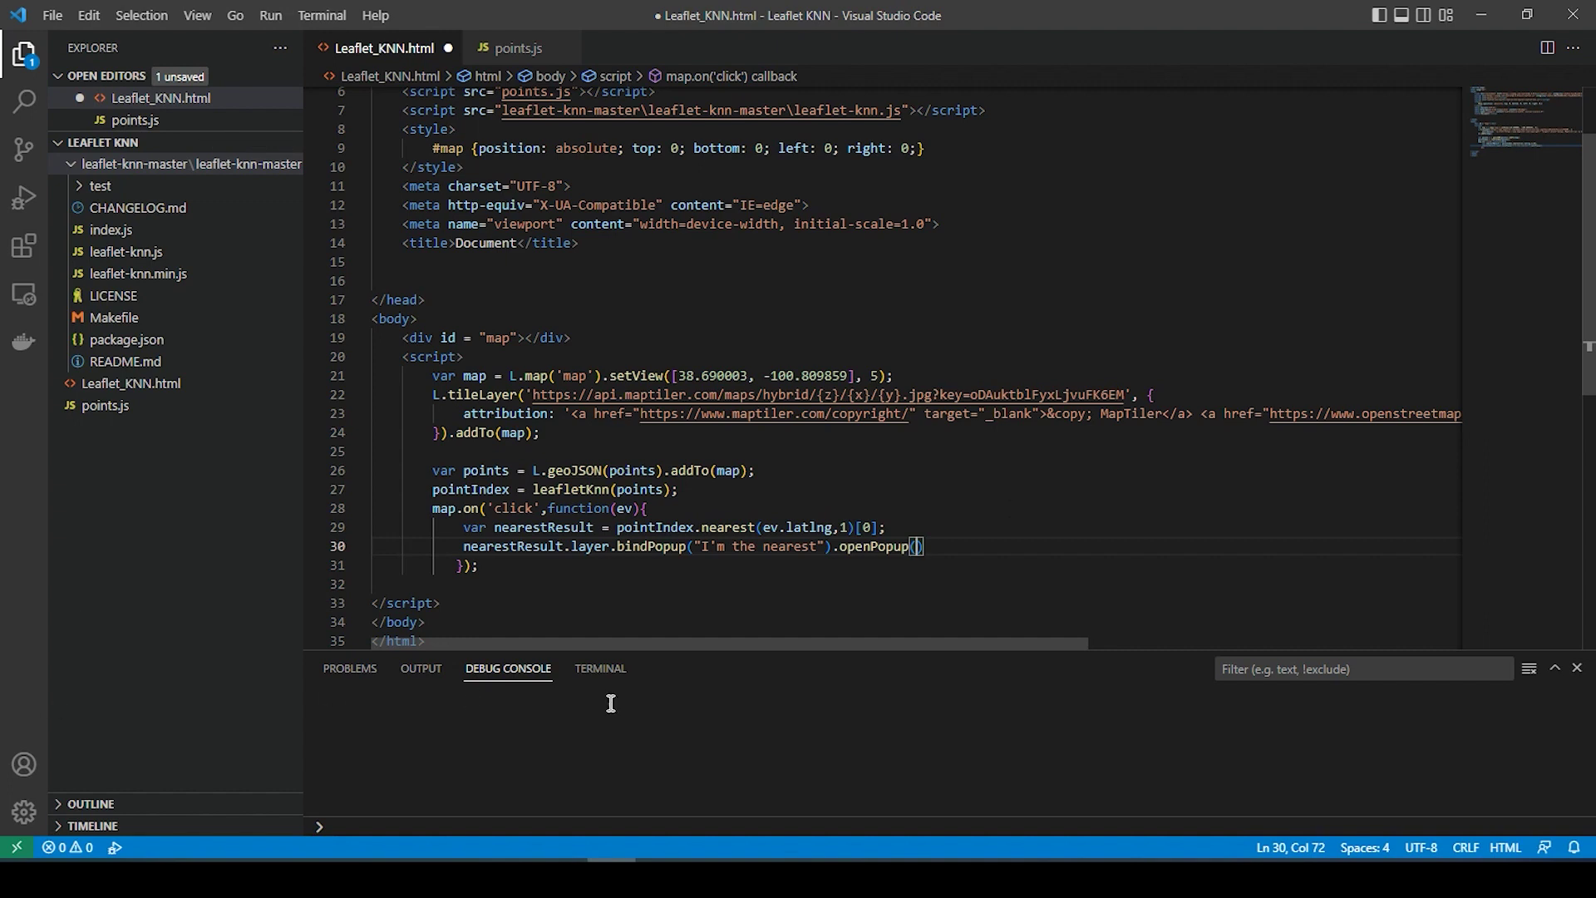
left_click(937, 546)
type(";")
key("Down")
key("ctrl+s")
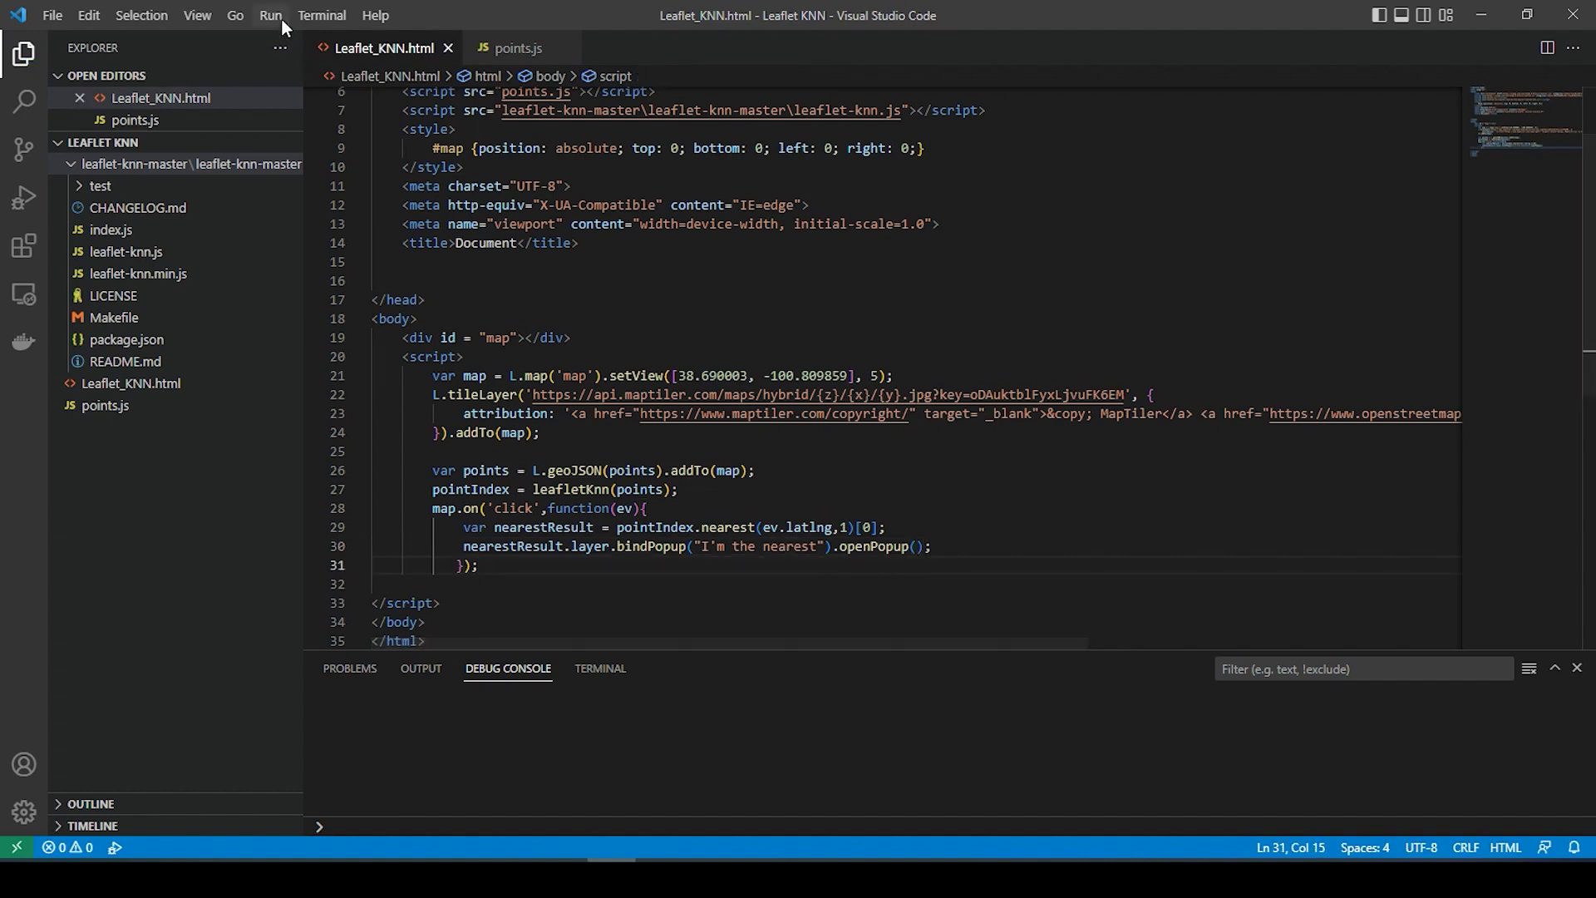
Start debugging to open the map in Chrome and test the popup at two spots.
left_click(271, 15)
left_click(294, 49)
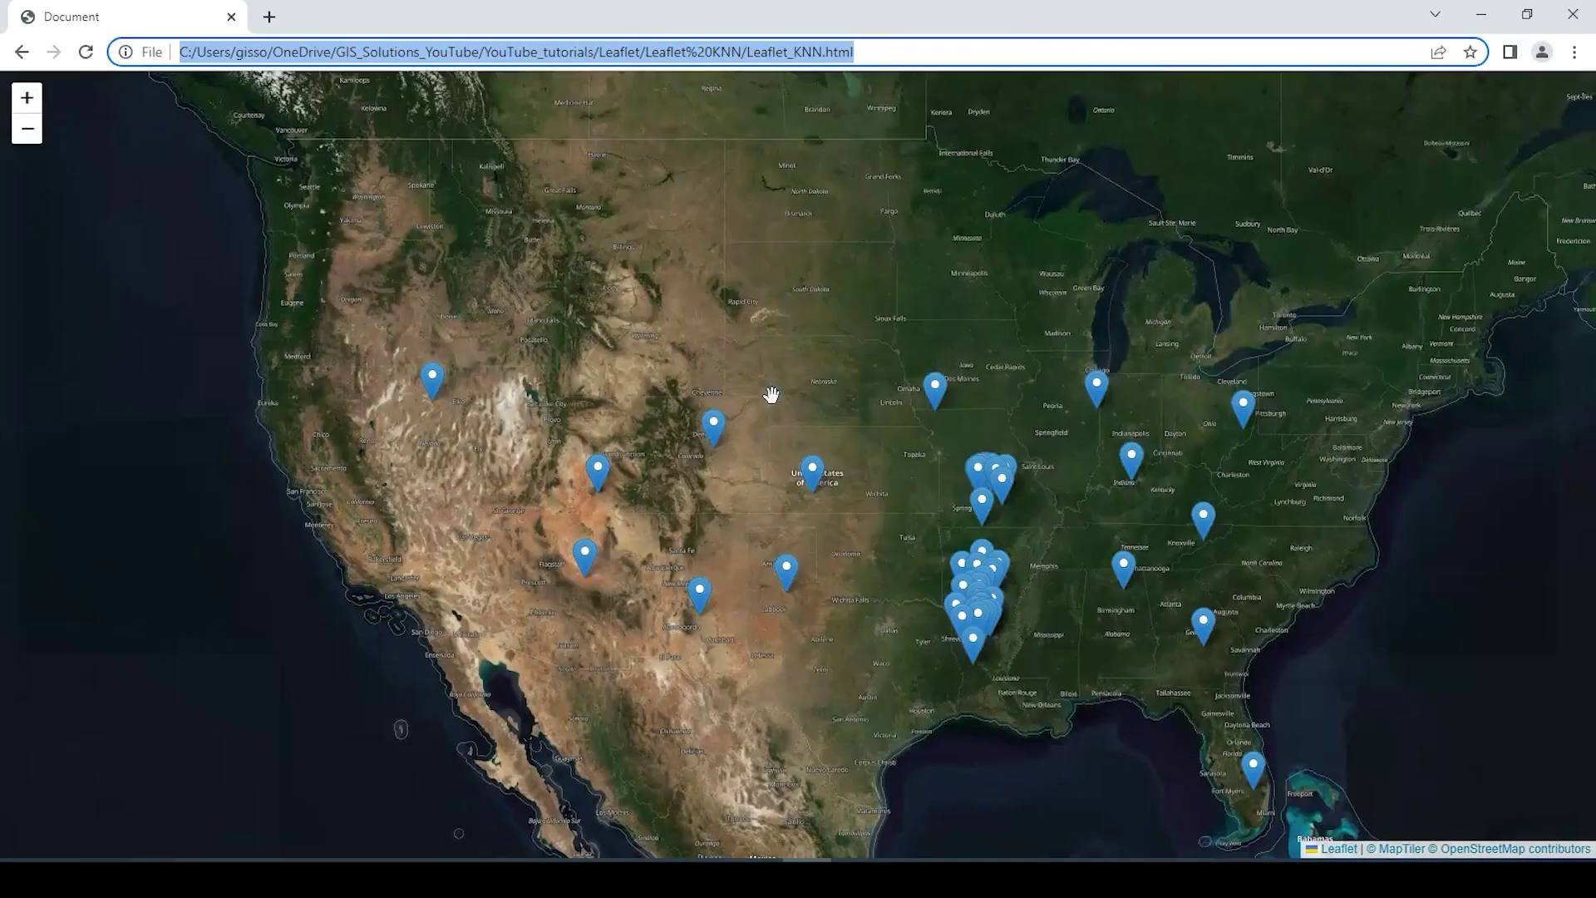
left_click(810, 255)
left_click(484, 254)
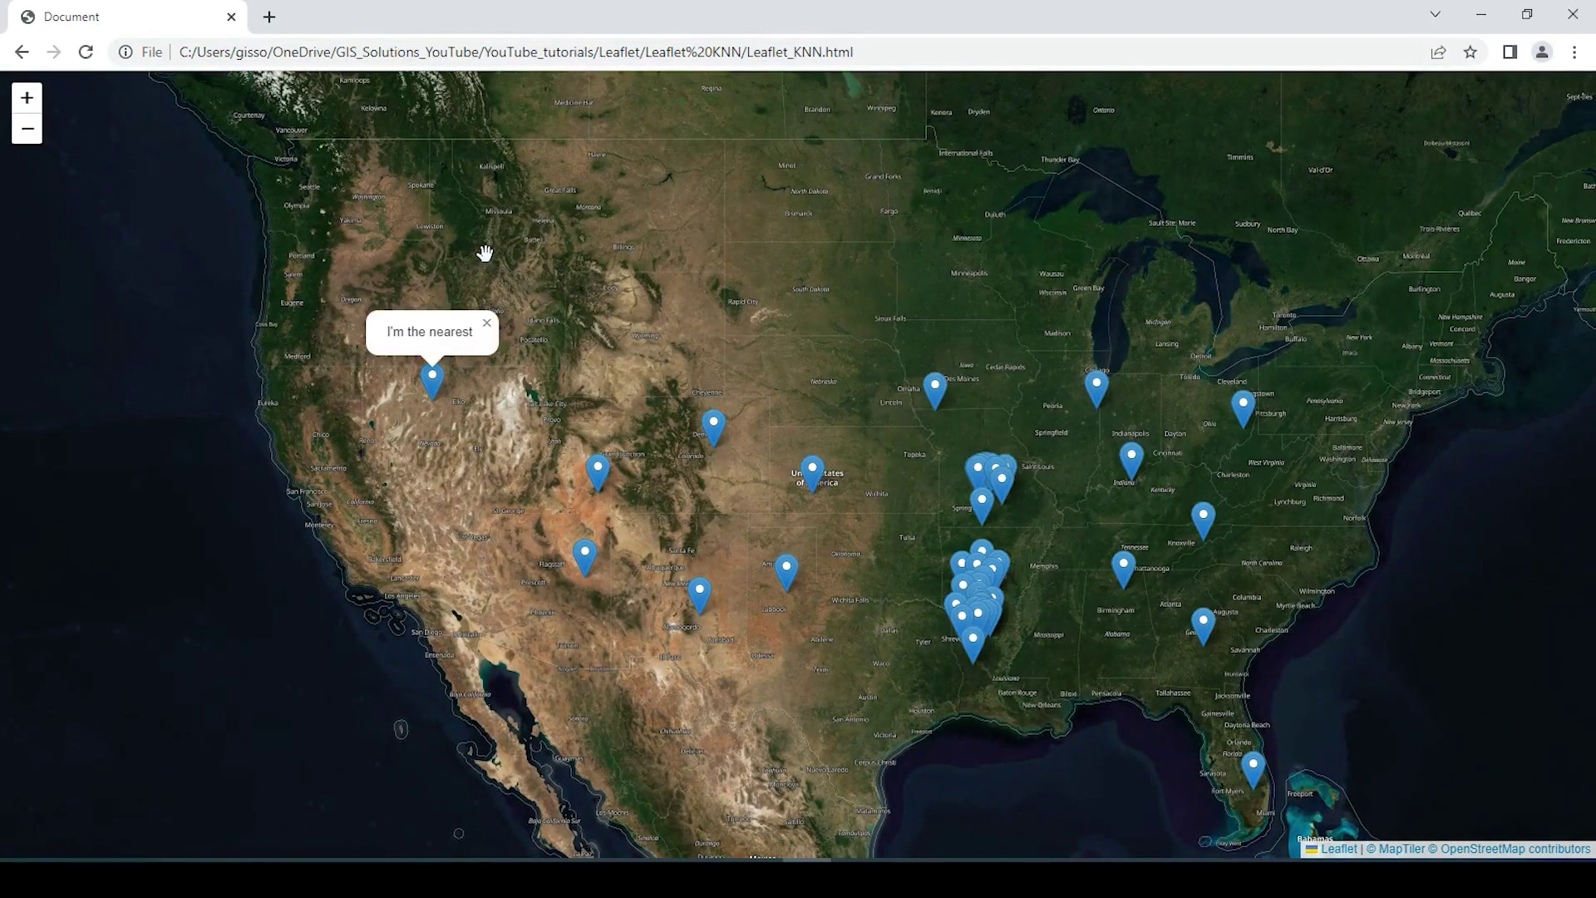
Test the popup near the Omaha, Pittsburgh, Florida and Georgia markers.
left_click(873, 249)
left_click(1316, 259)
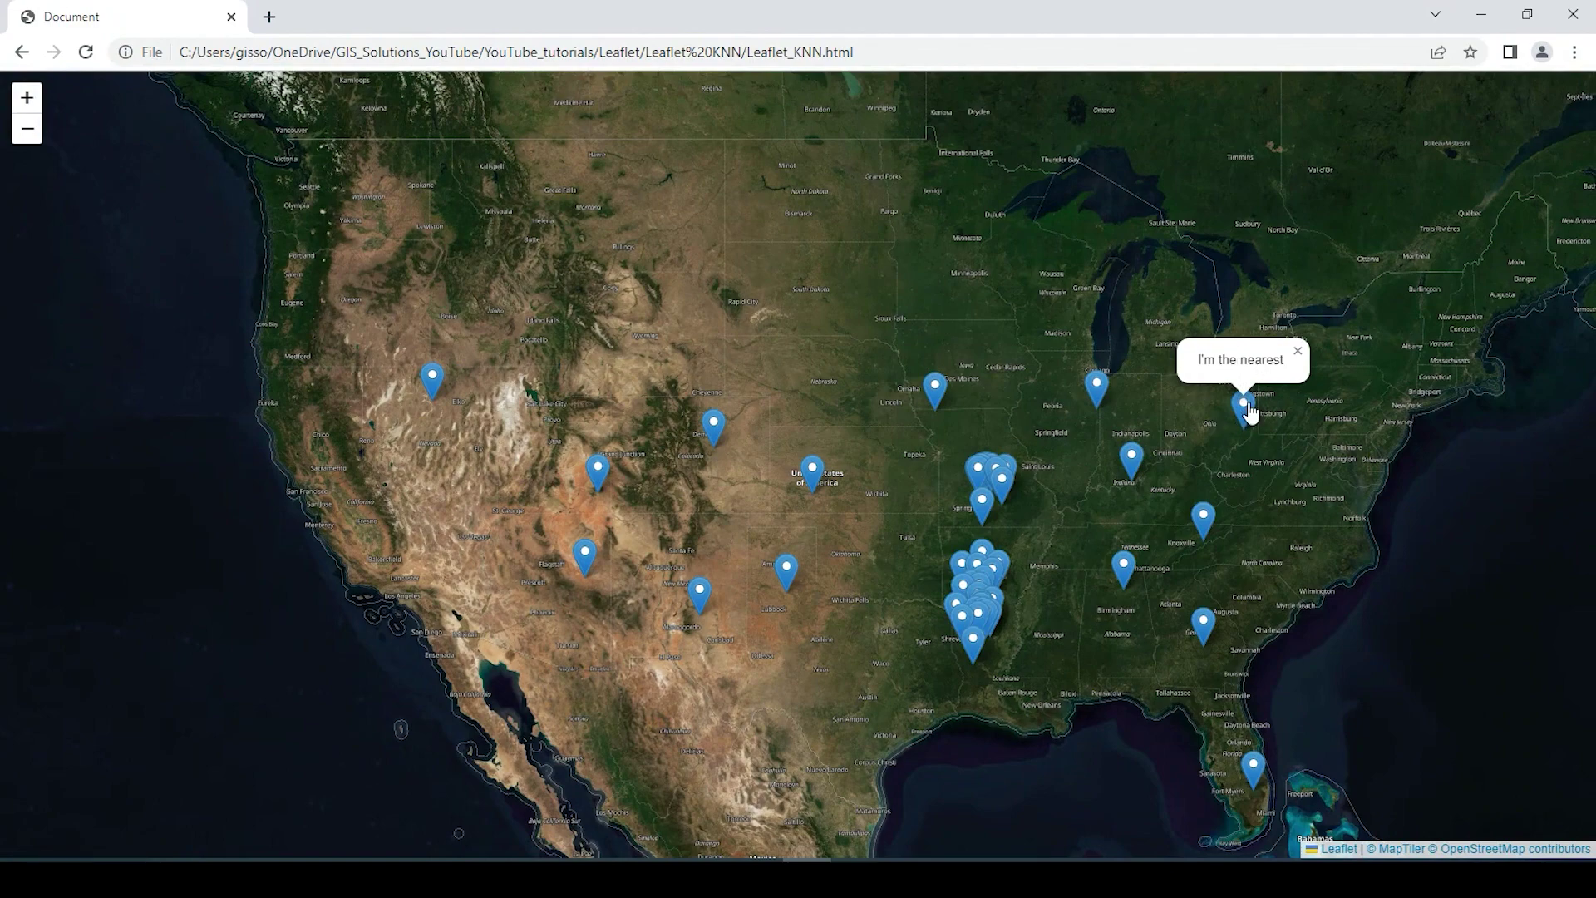
left_click(1099, 778)
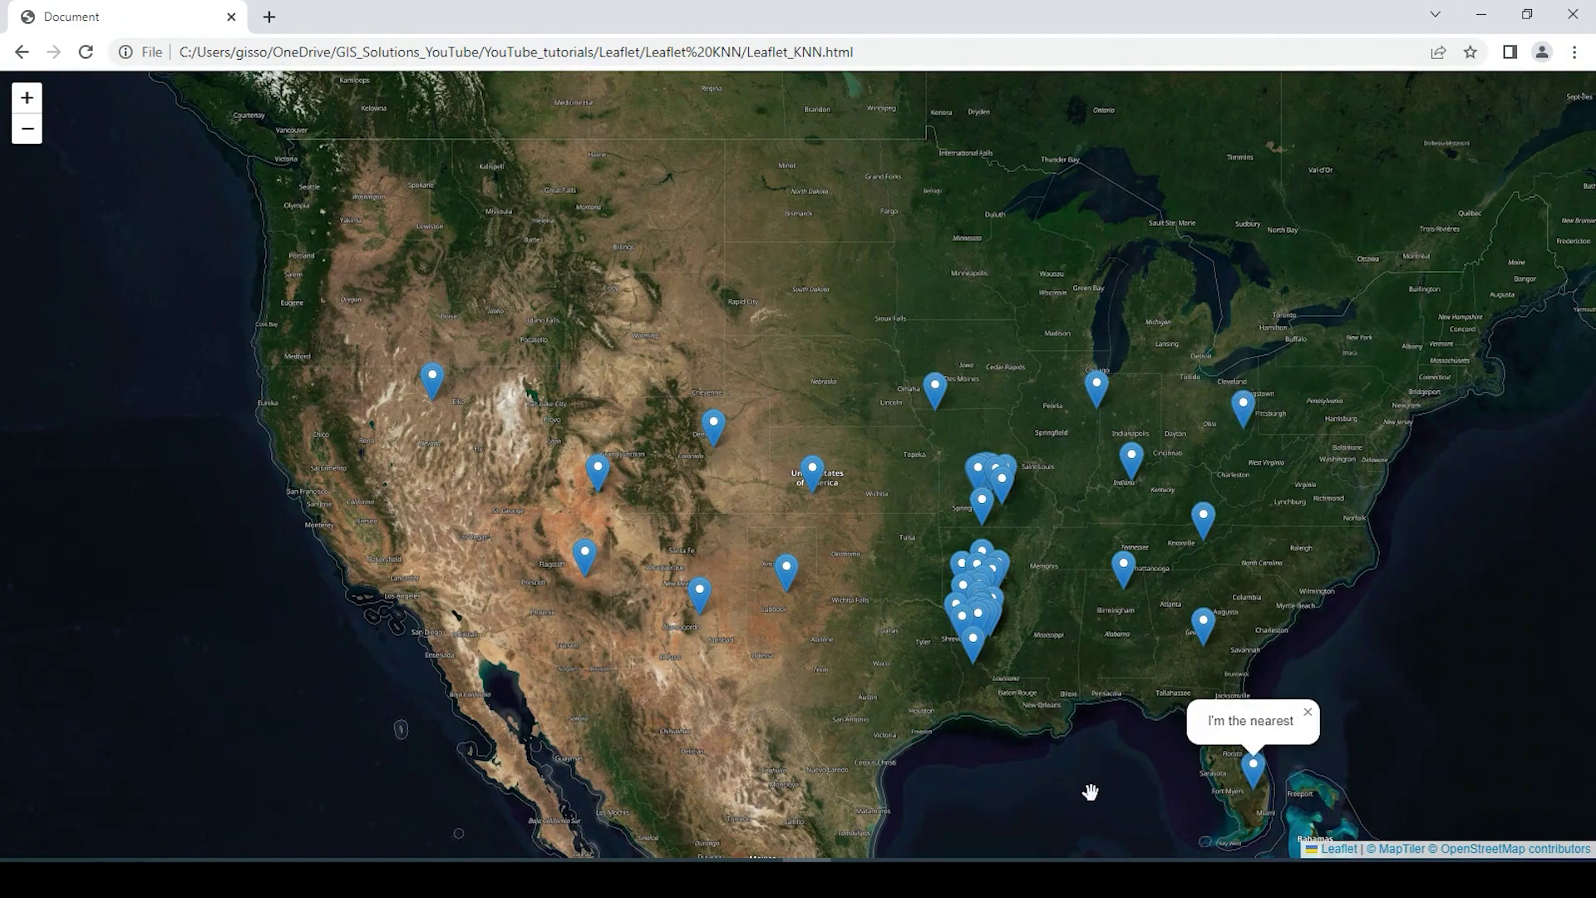
left_click(1111, 815)
left_click(1297, 725)
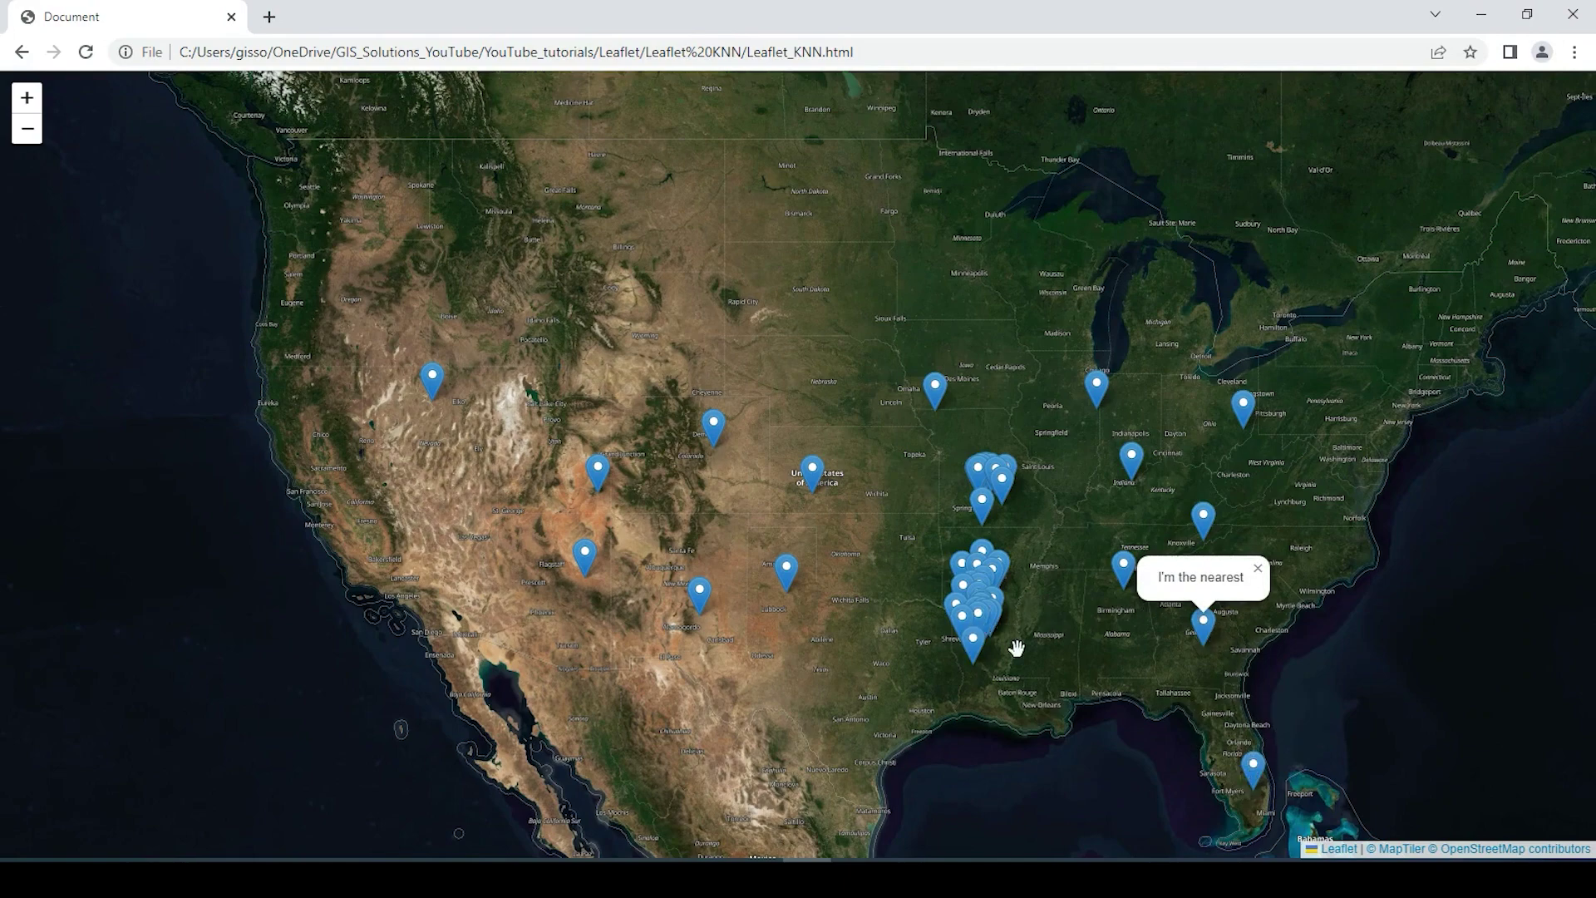
scroll(1019, 651, "up", 2)
scroll(902, 570, "up", 2)
Click five spots from the zoomed Arkansas area down past Shreveport to check each nearest-marker popup.
left_click(816, 408)
left_click(614, 483)
left_click(565, 568)
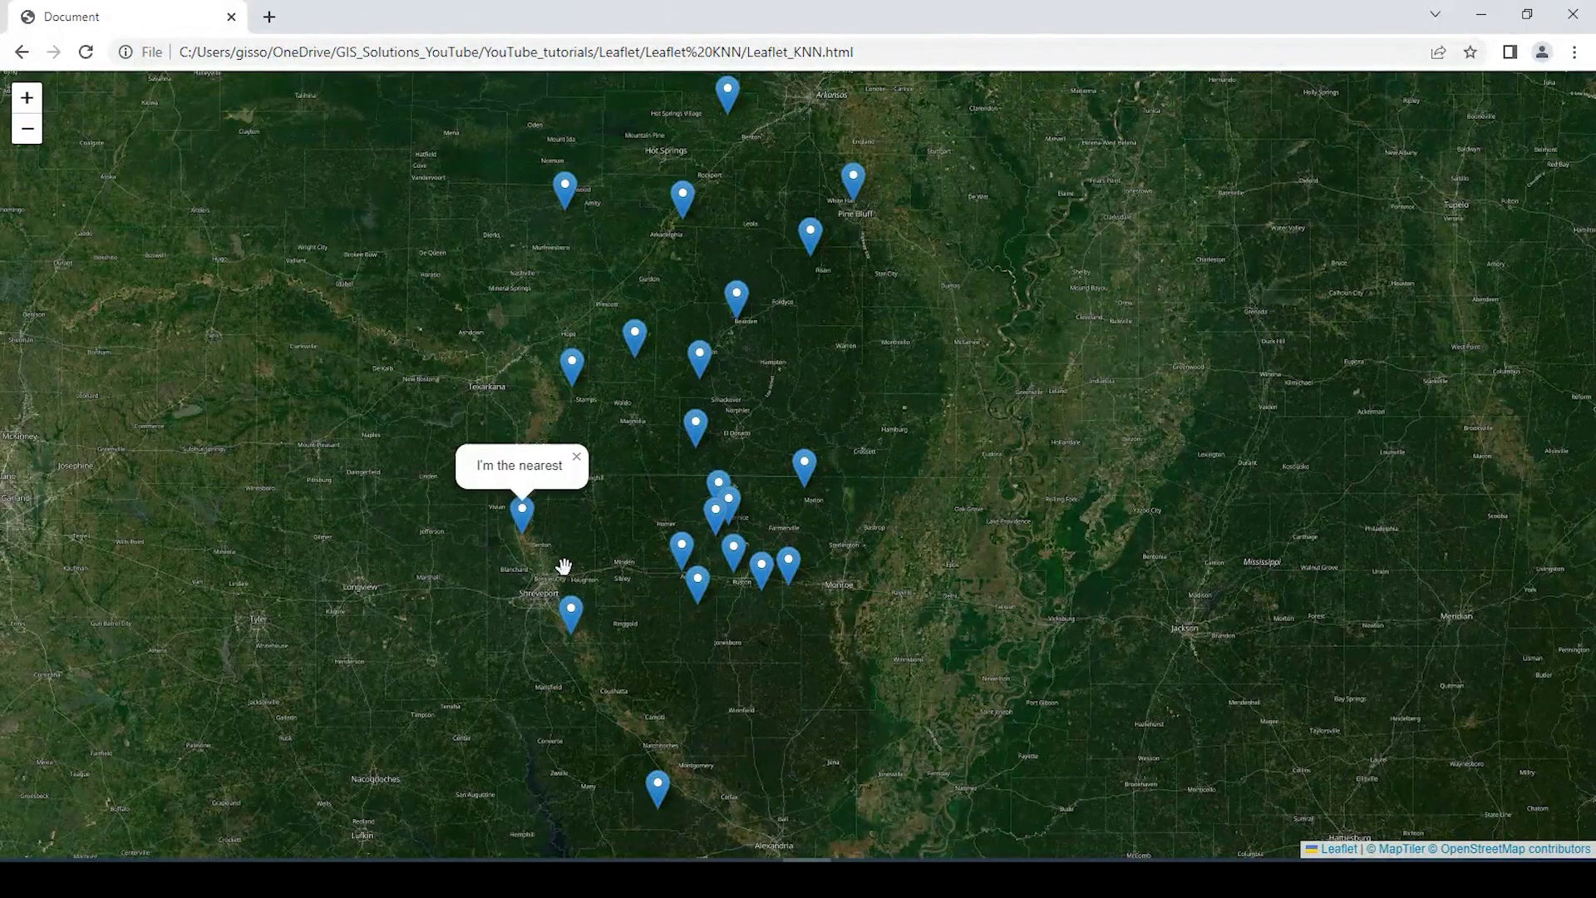
left_click(609, 661)
left_click(657, 735)
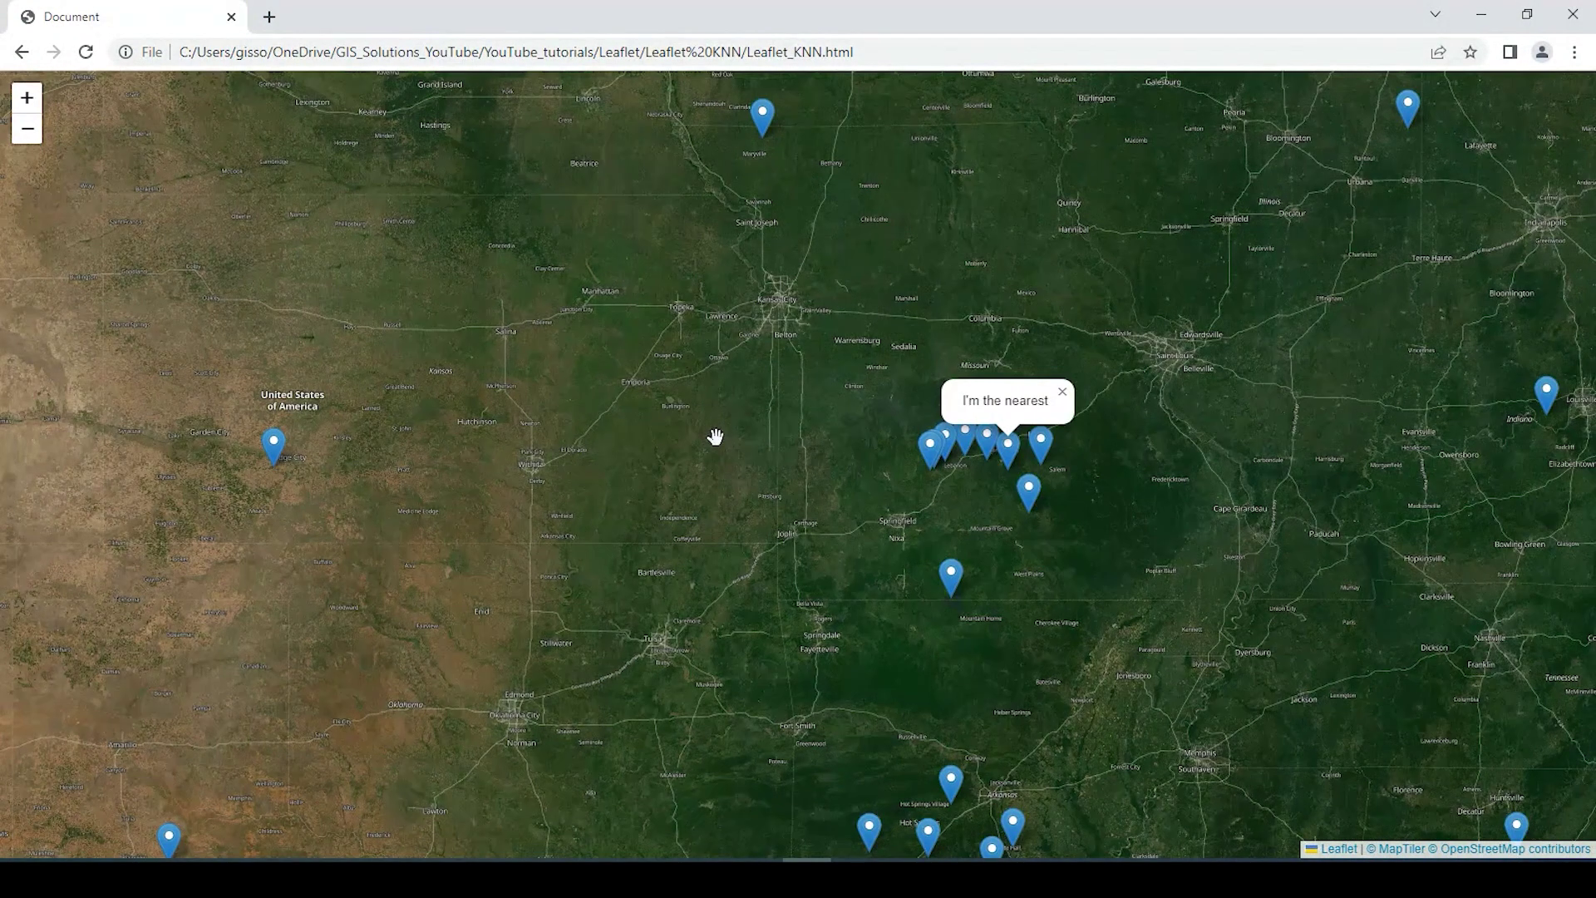